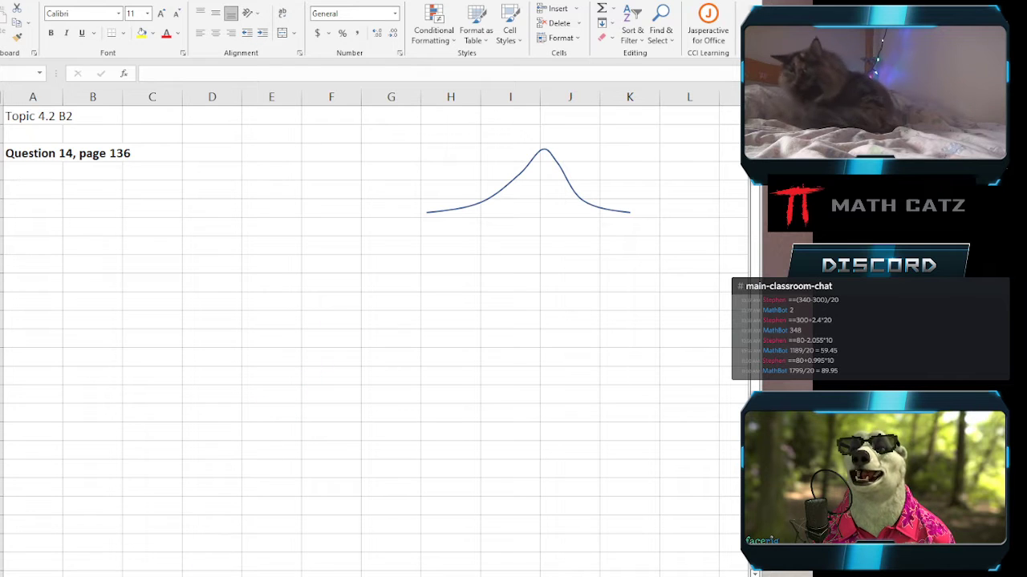
Switch to the textbook PDF and examine question 14 and its study table on page 136.
mouse_move(184, 576)
left_click(86, 561)
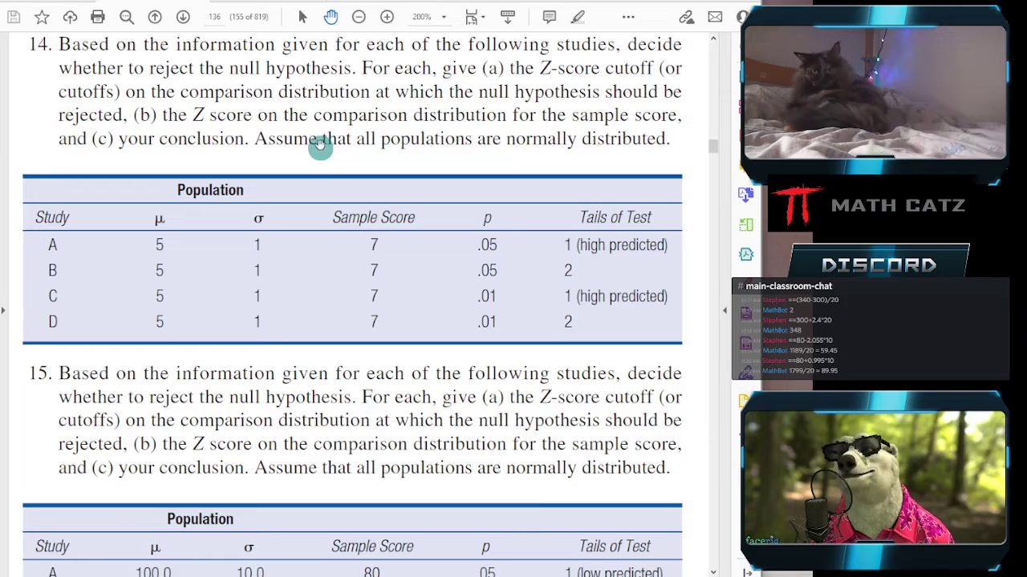
mouse_move(320, 145)
left_mouse_down()
mouse_move(314, 303)
mouse_move(291, 433)
left_mouse_up()
left_click_drag(393, 237, 401, 415)
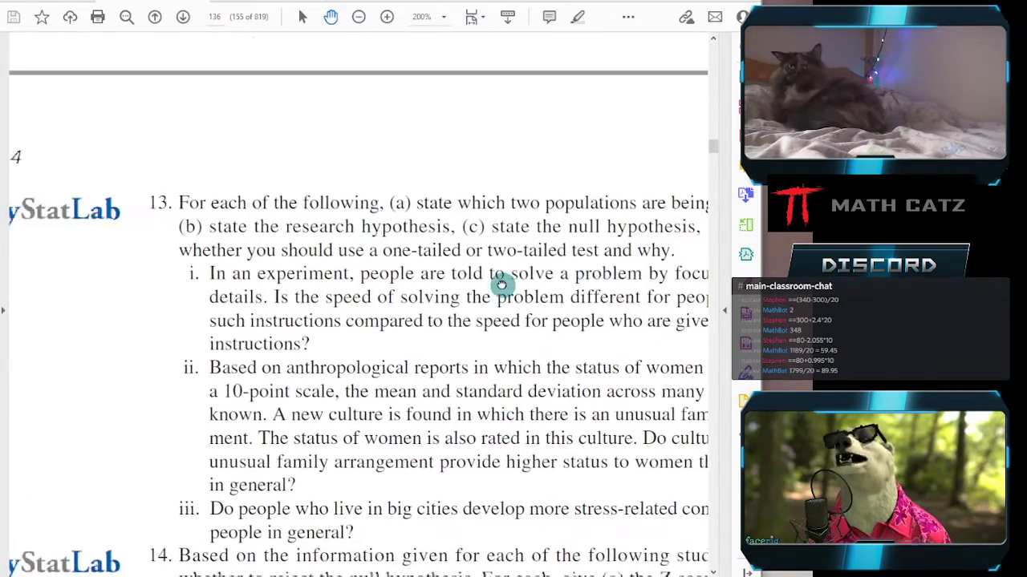
left_click_drag(500, 285, 588, 245)
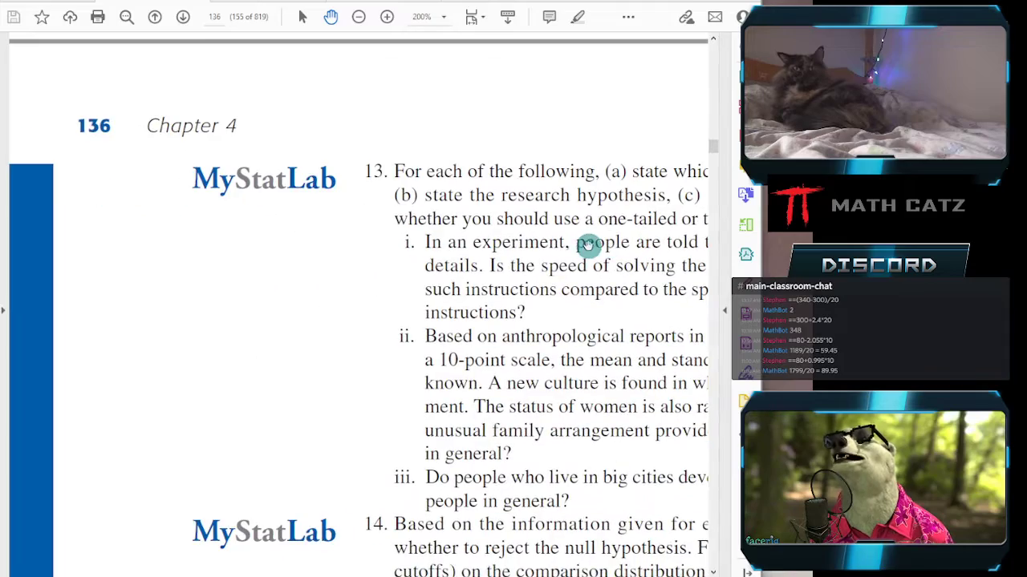
scroll(588, 246, "down", 6)
scroll(502, 192, "right", 2)
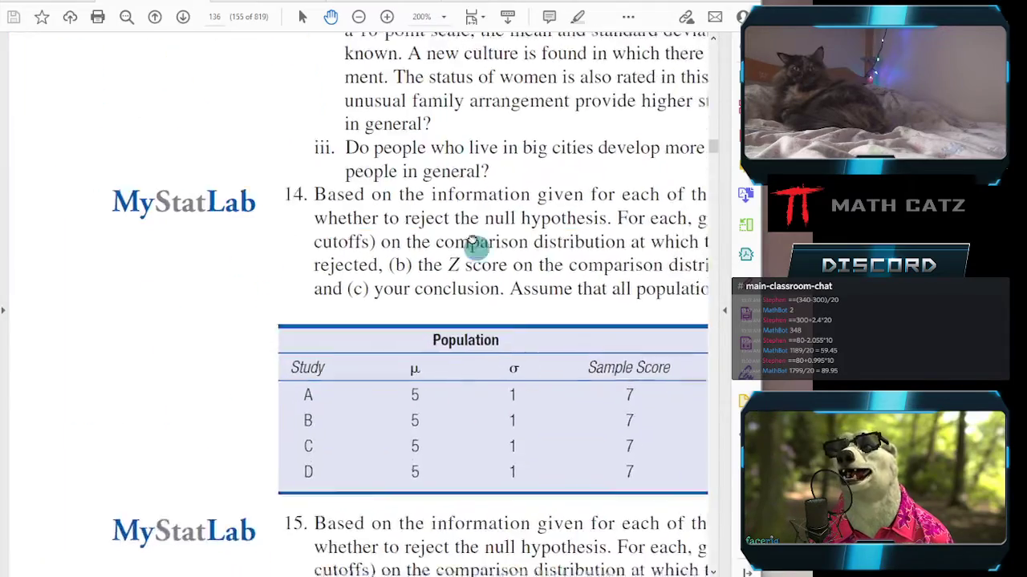
scroll(474, 244, "down", 6)
scroll(473, 244, "right", 3)
scroll(398, 224, "up", 4)
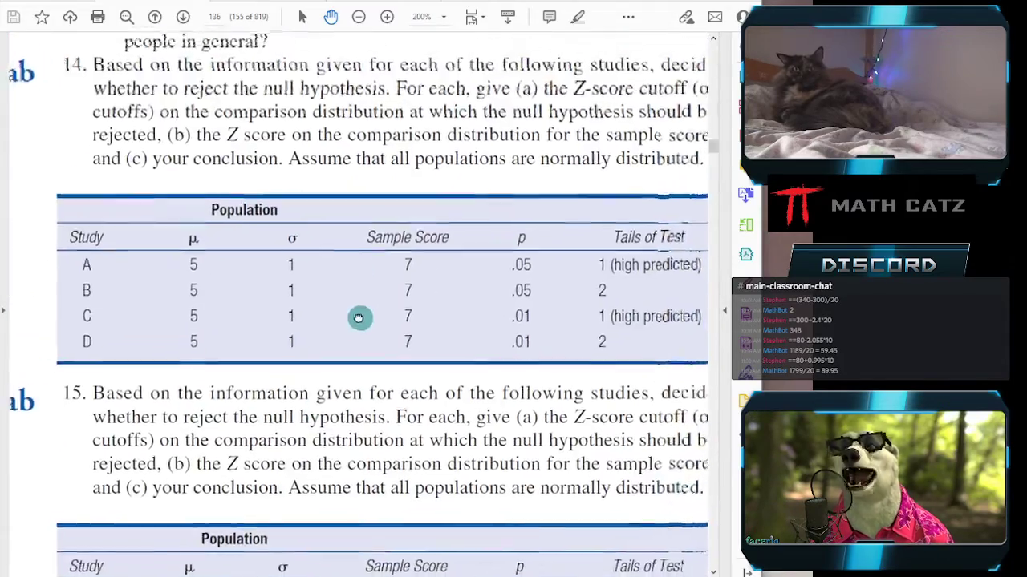
left_click_drag(358, 318, 318, 299)
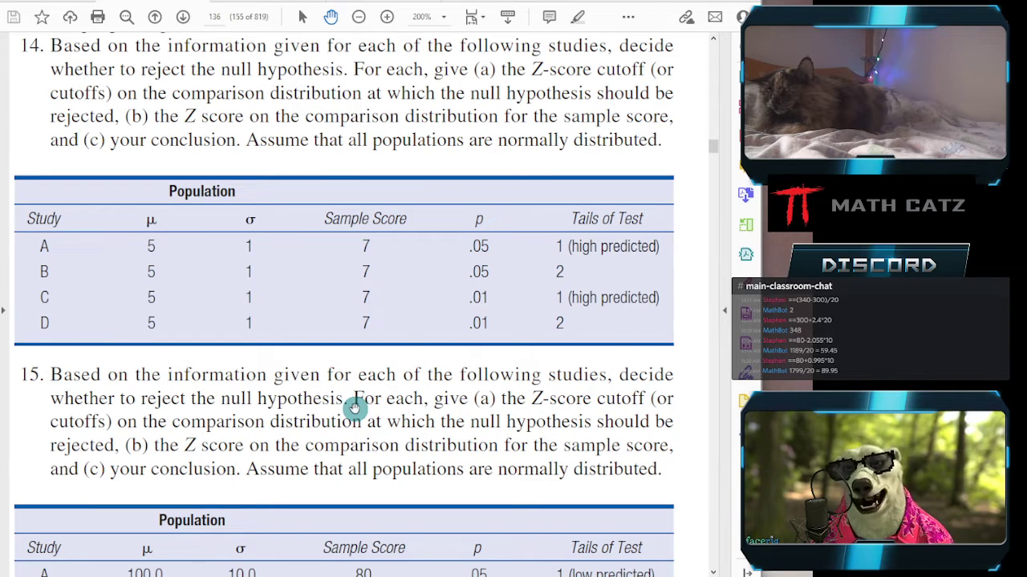
Switch back to the Excel workbook and enter the label Study C in column A, two rows below the question heading.
left_click(240, 576)
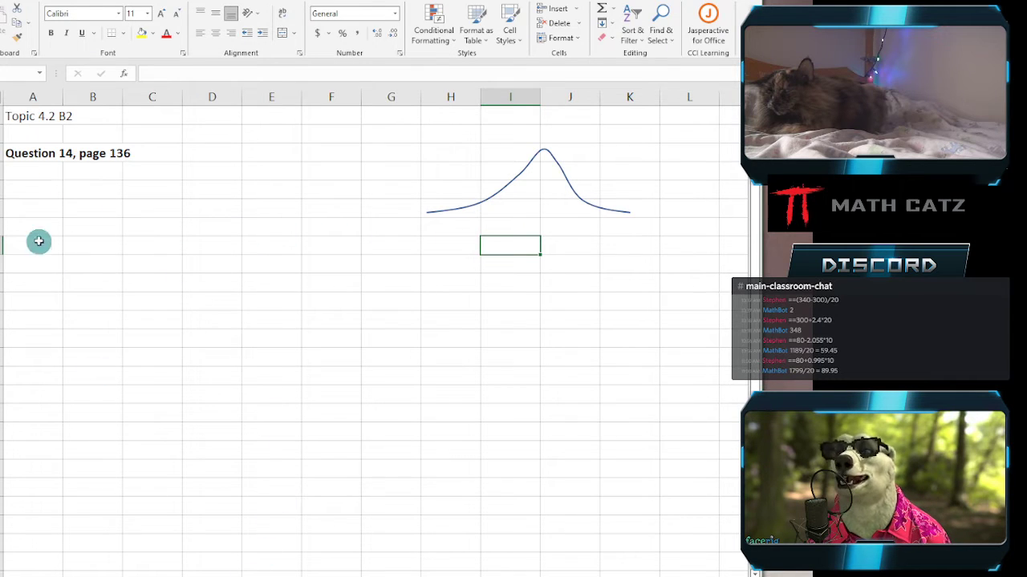
left_click(30, 191)
type("Study C")
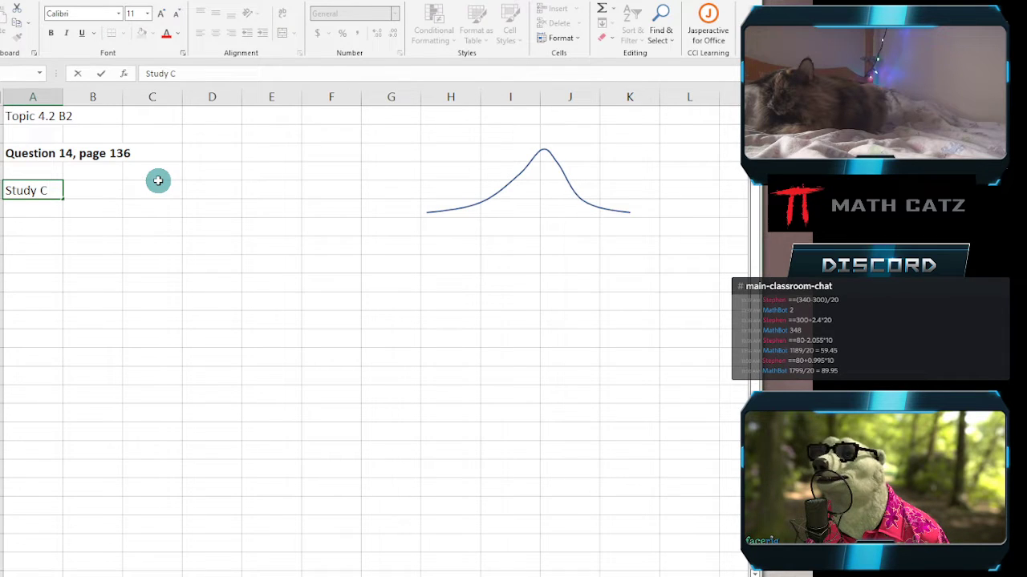
key("Return")
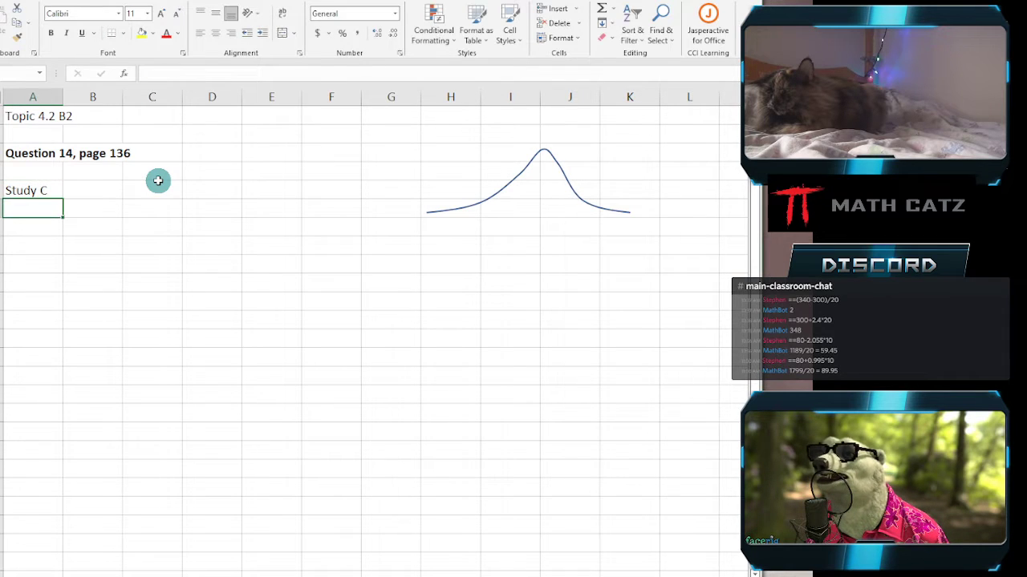
Consult the textbook's Study C row and enter mu 5 and sigma 1 below the Study C label, in columns A and B.
key("alt+Tab")
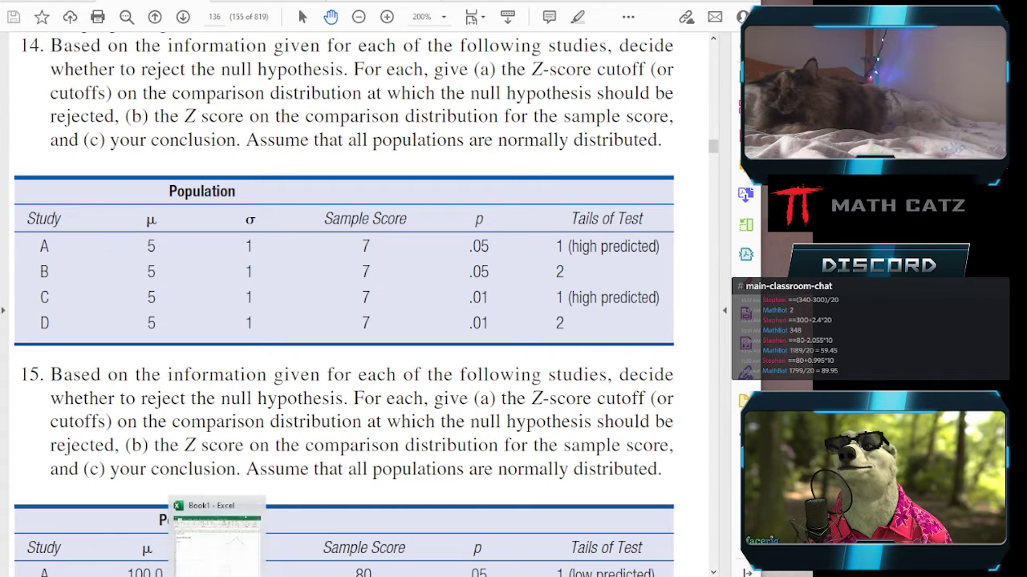
left_click(221, 563)
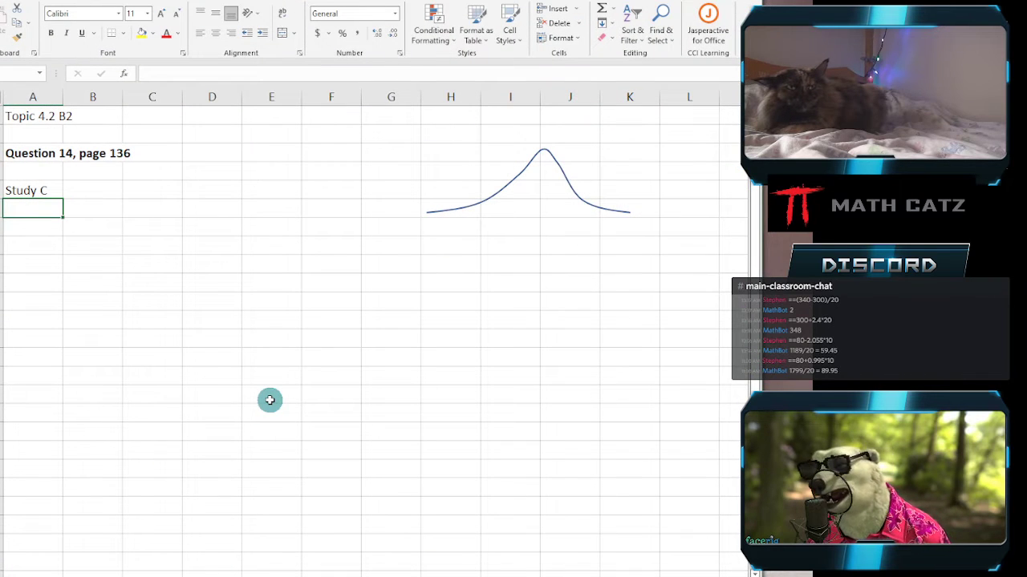
type("mean")
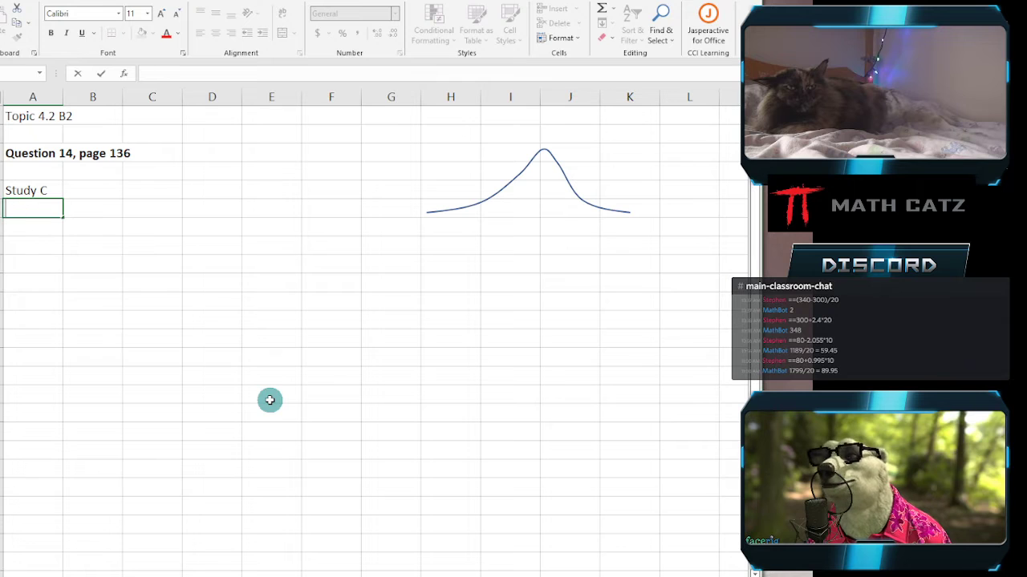
key("Tab")
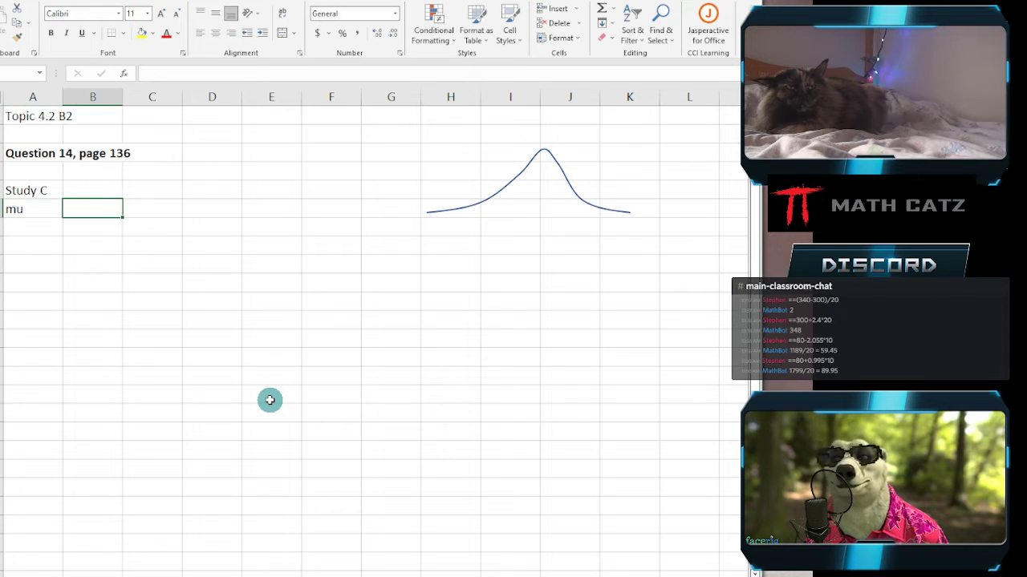
type("5")
key("Return")
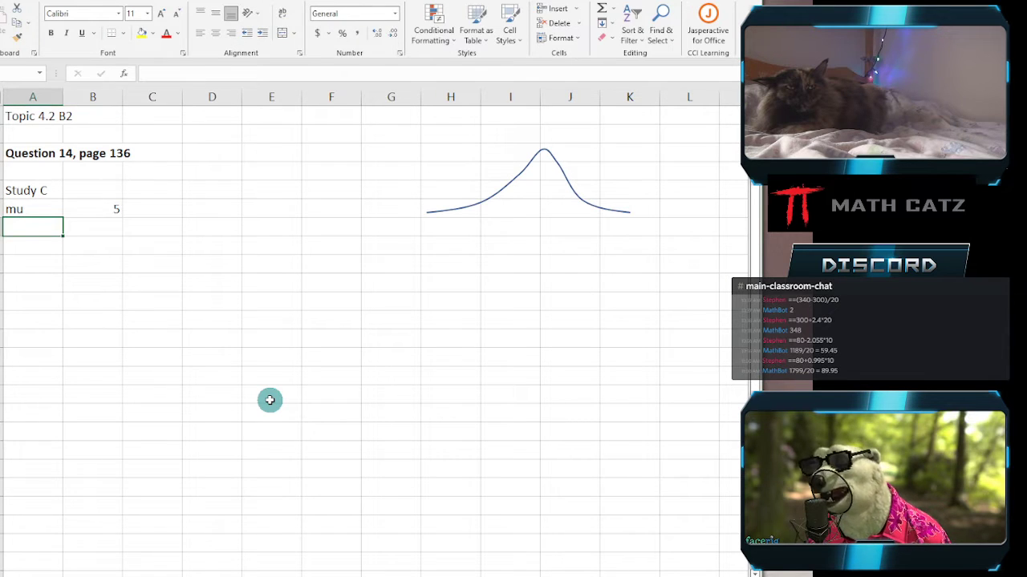
type("si")
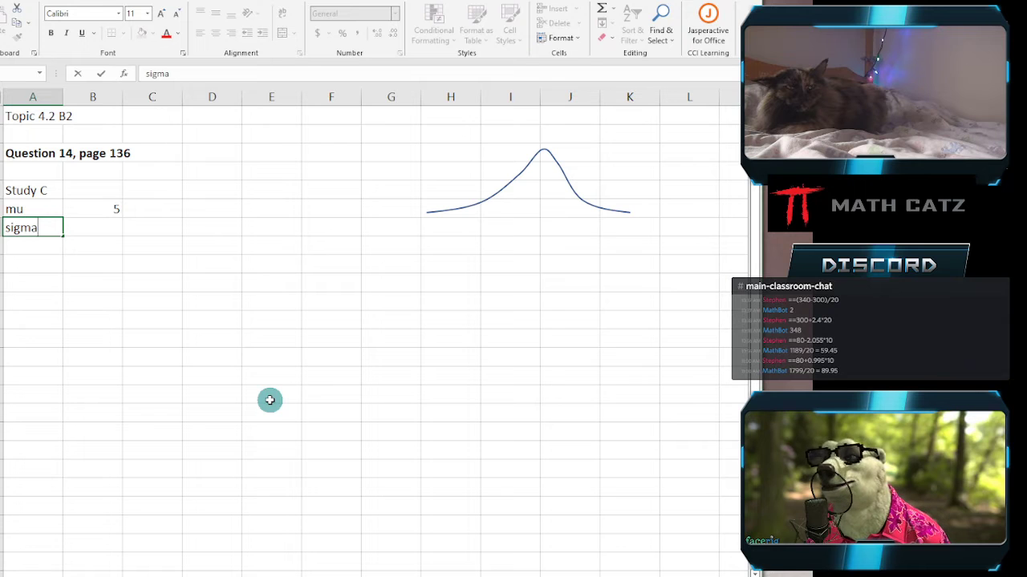
type("gma")
key("Tab")
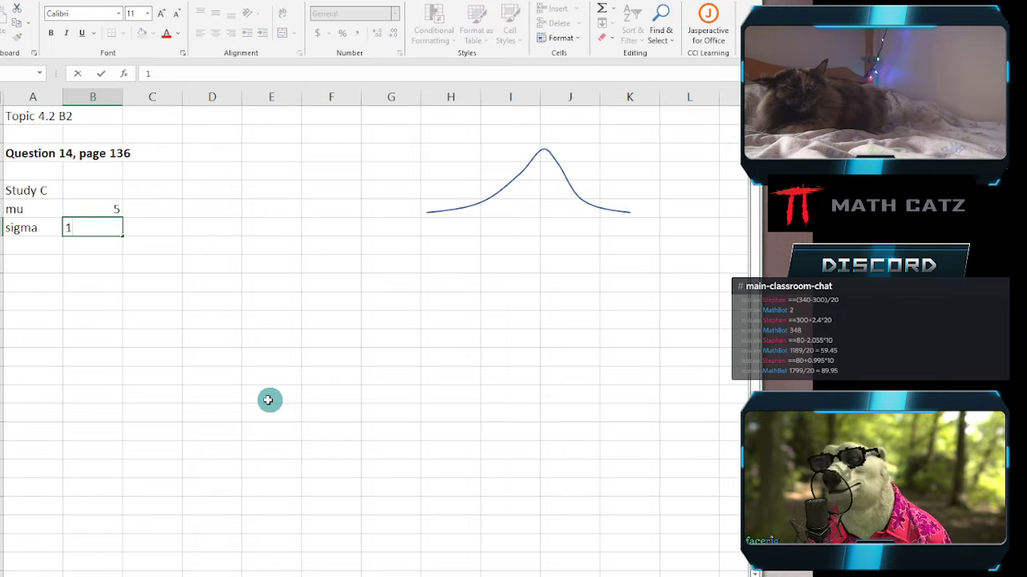
left_click(210, 335)
Fill the mu and sigma value cells in column B with yellow.
left_click_drag(96, 205, 109, 222)
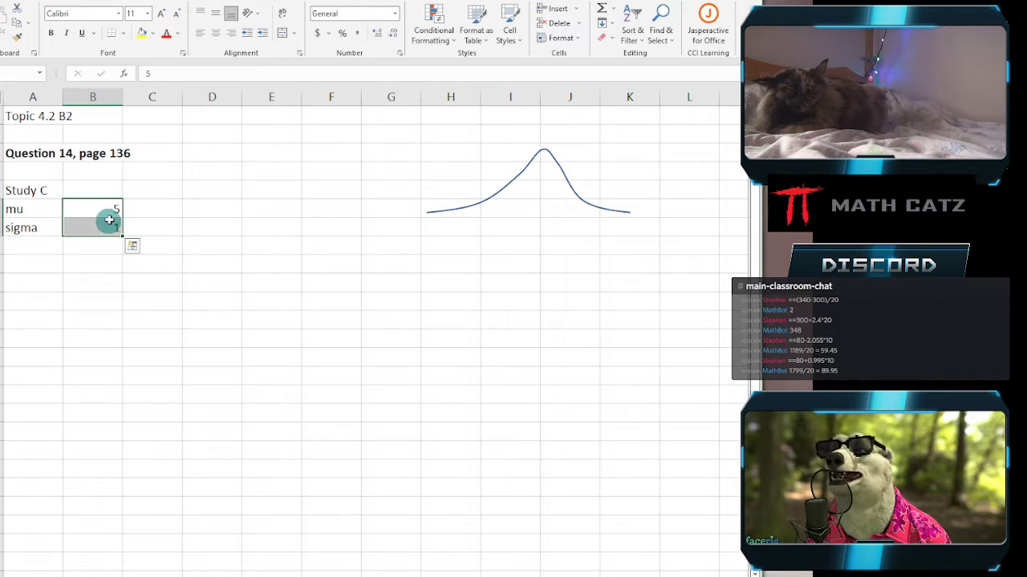
left_click(142, 33)
left_click(236, 337)
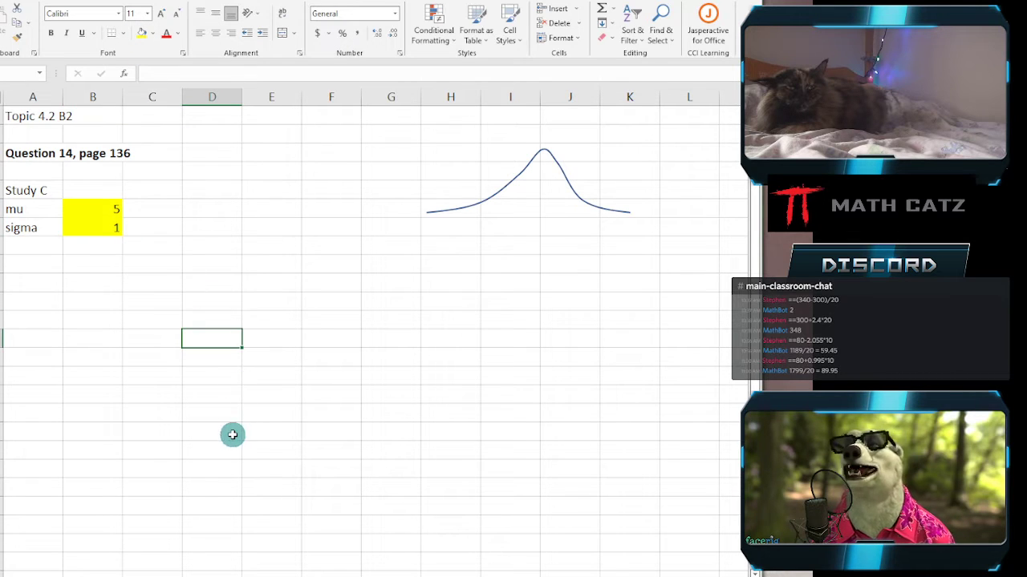
Recheck the textbook's Study C row and enter X 7 and alpha 0.01 below sigma in the worksheet.
key("alt+Tab")
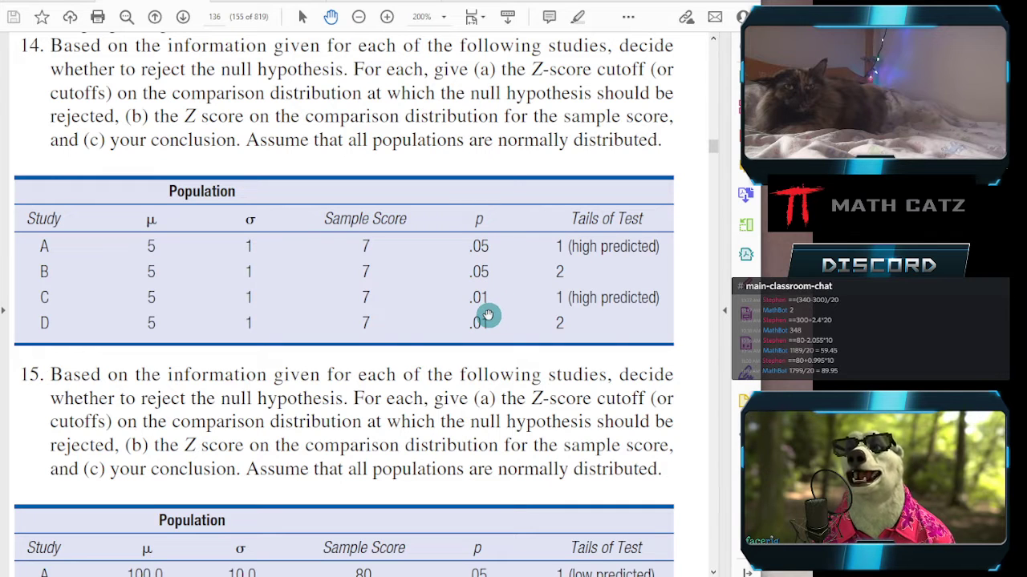
left_click(303, 566)
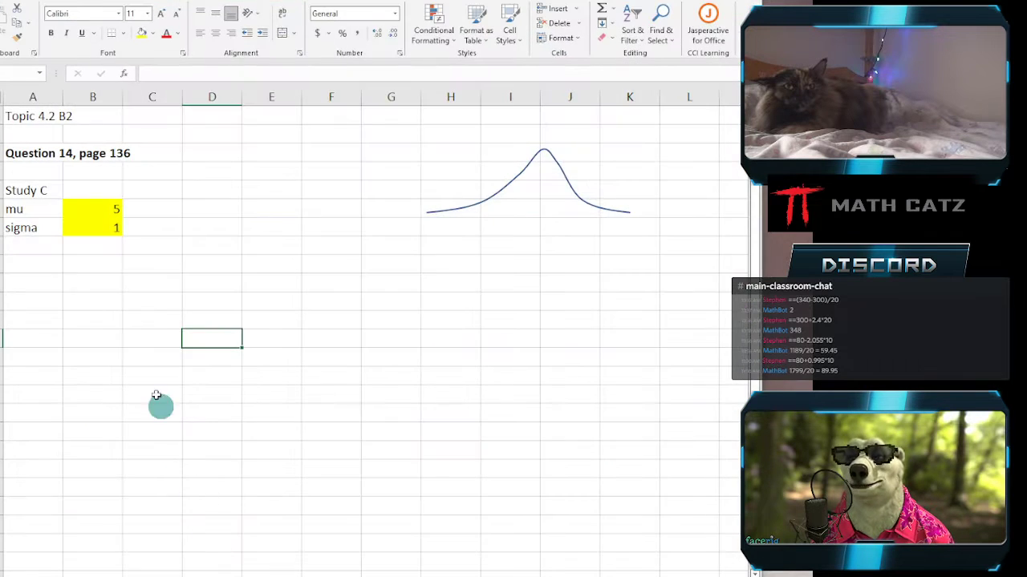
left_click(34, 249)
type("X")
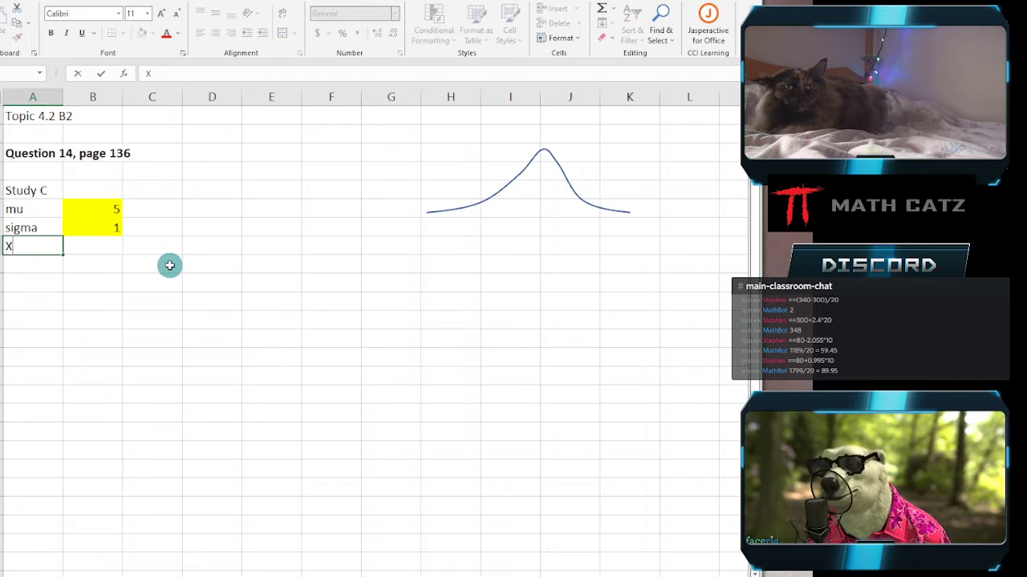
key("Tab")
type("7")
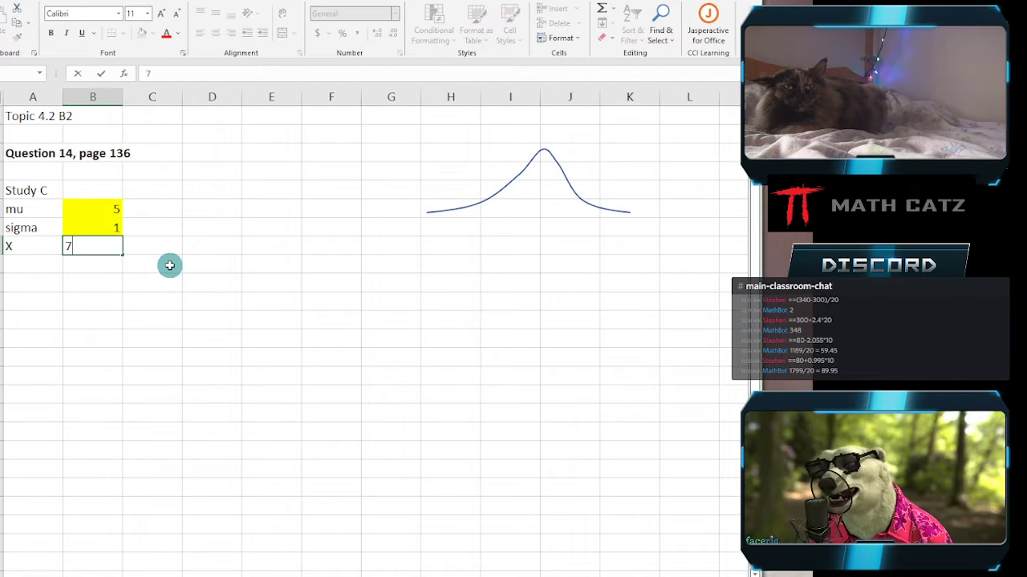
key("Return")
type("alpha")
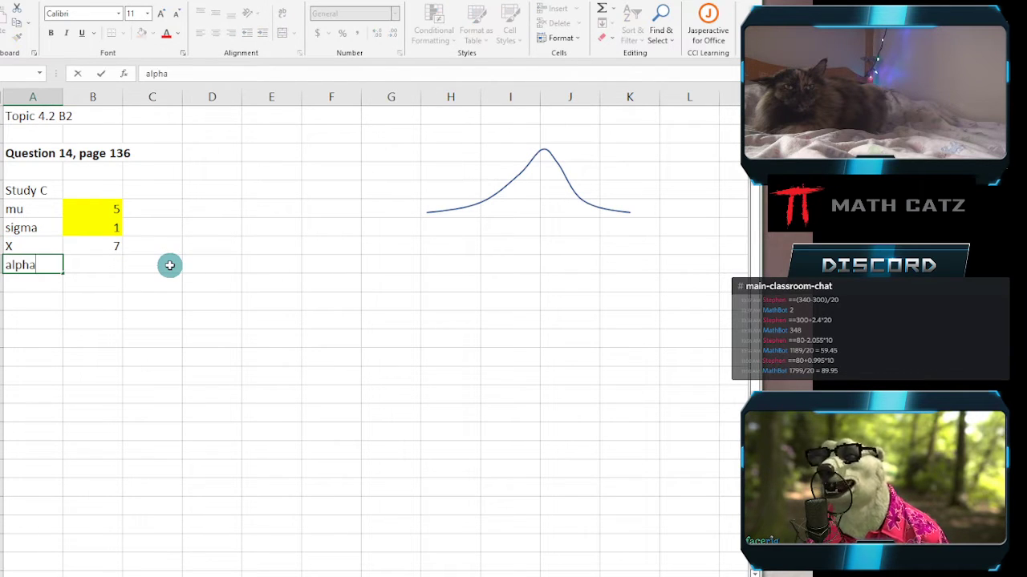
key("Tab")
type("1")
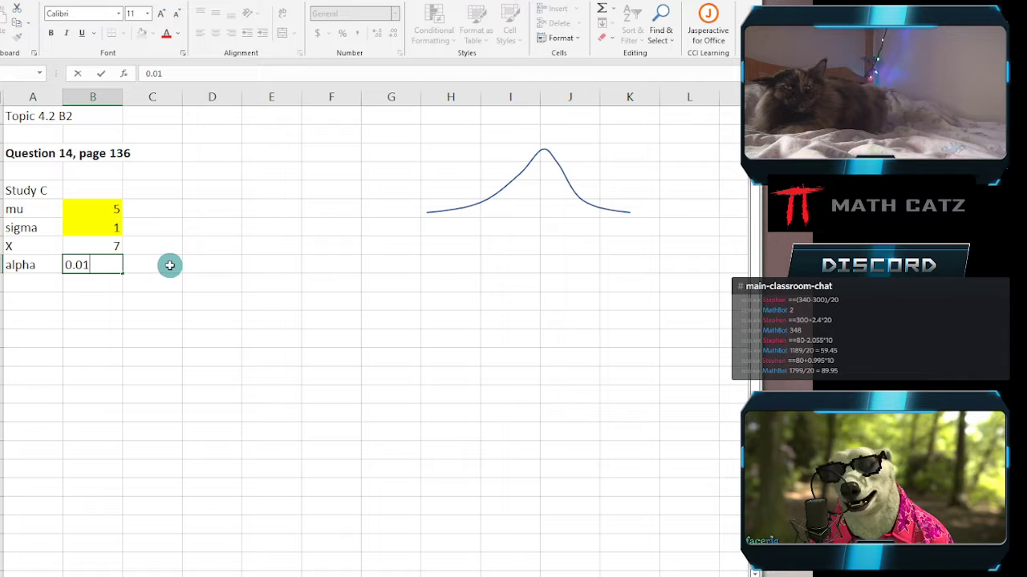
type(".01")
key("Return")
Fill the X and alpha value cells in column B with yellow.
left_click_drag(89, 247, 86, 265)
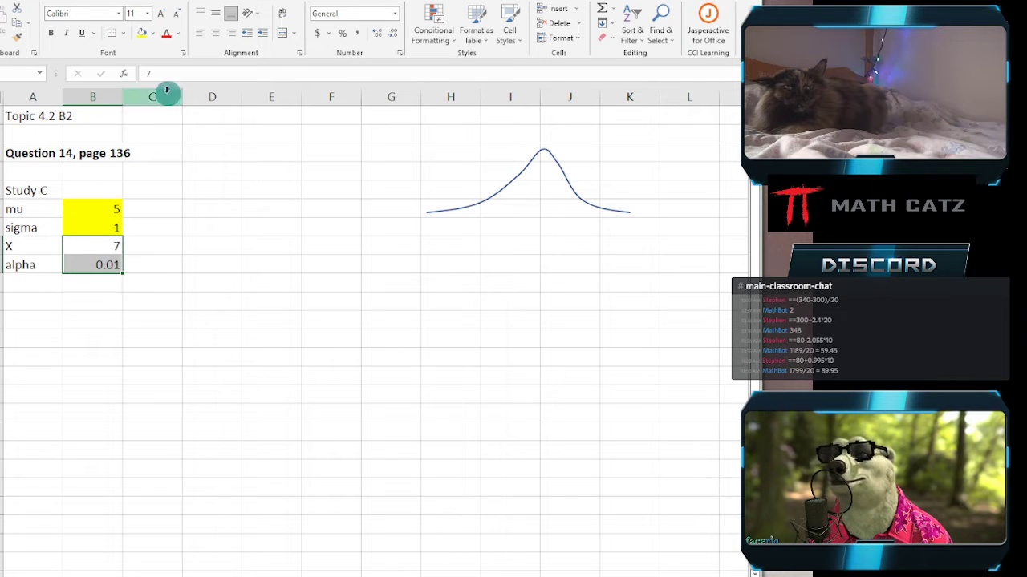
left_click(142, 34)
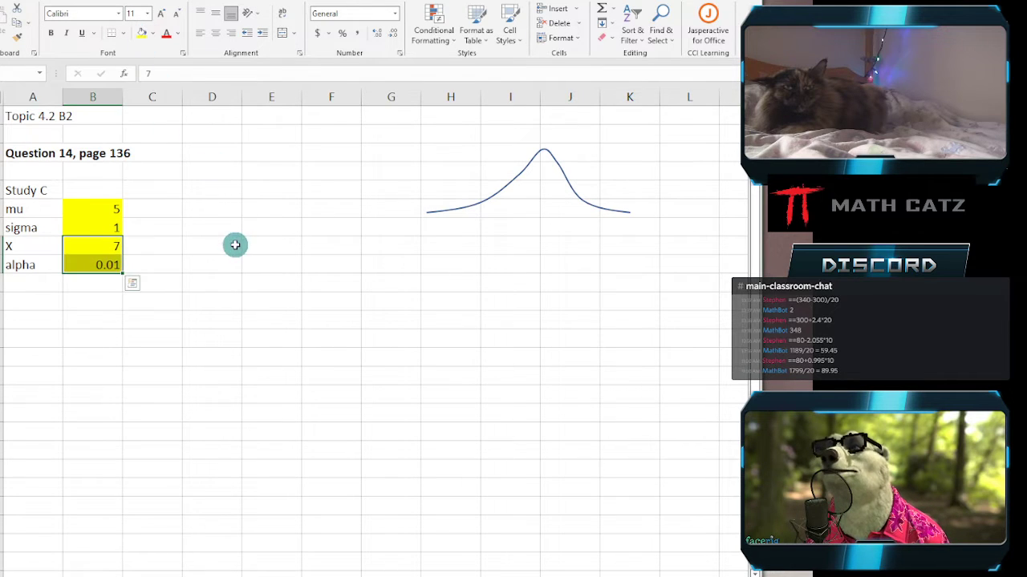
left_click(235, 245)
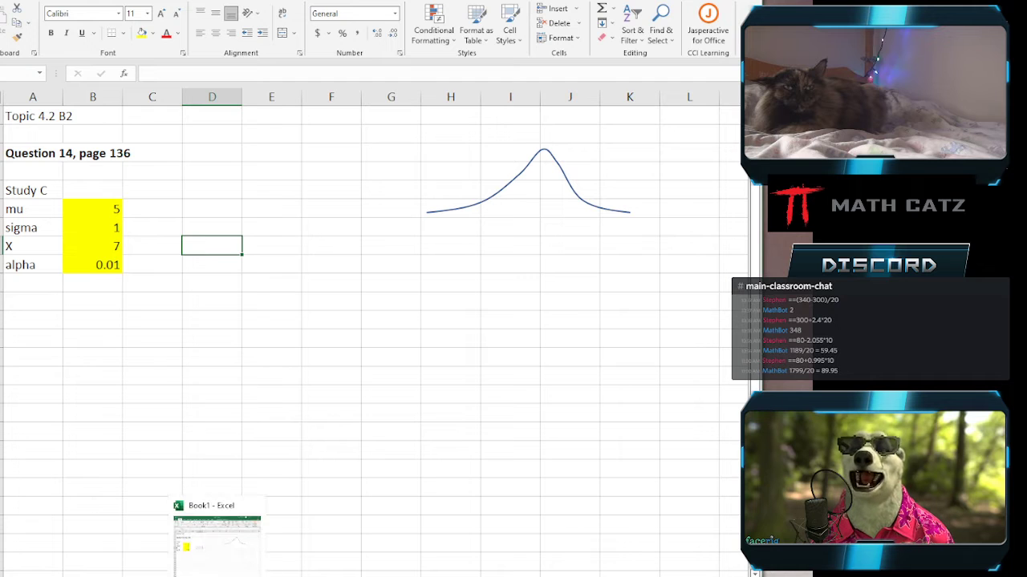
Enter the null hypothesis "H0: mu1 = 5" in column D, beside the mu row.
left_click(217, 576)
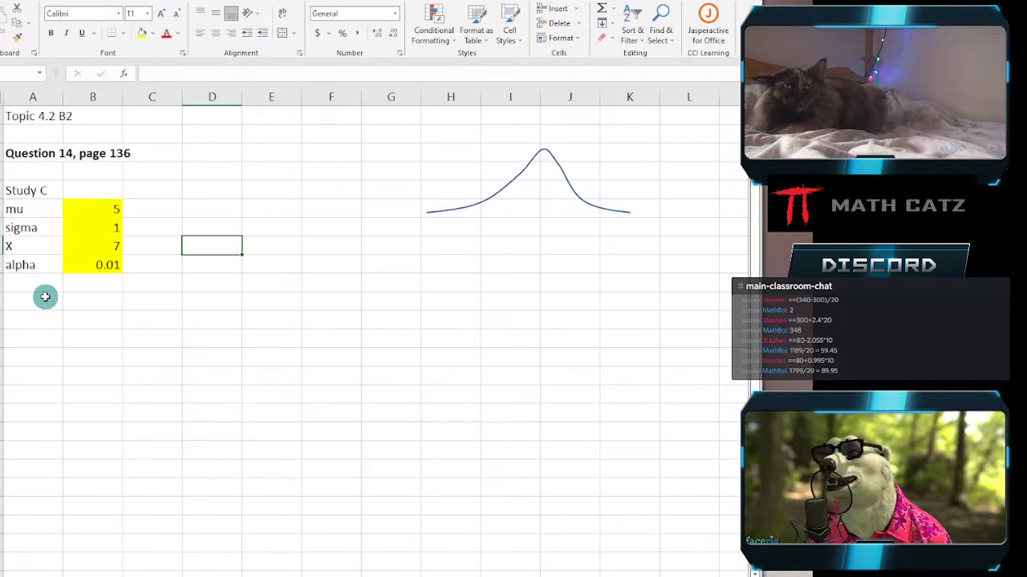
left_click(47, 298)
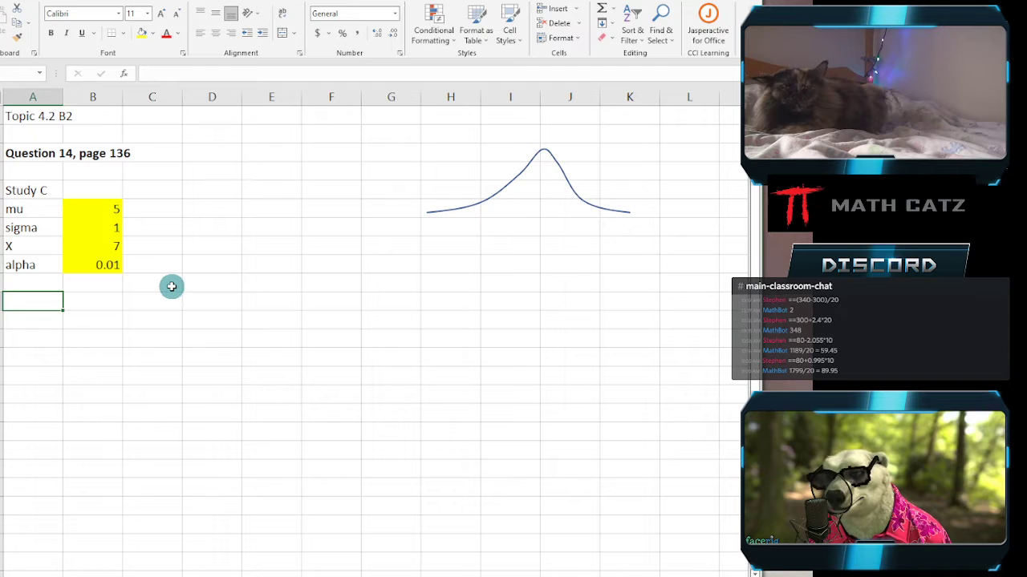
left_click(217, 209)
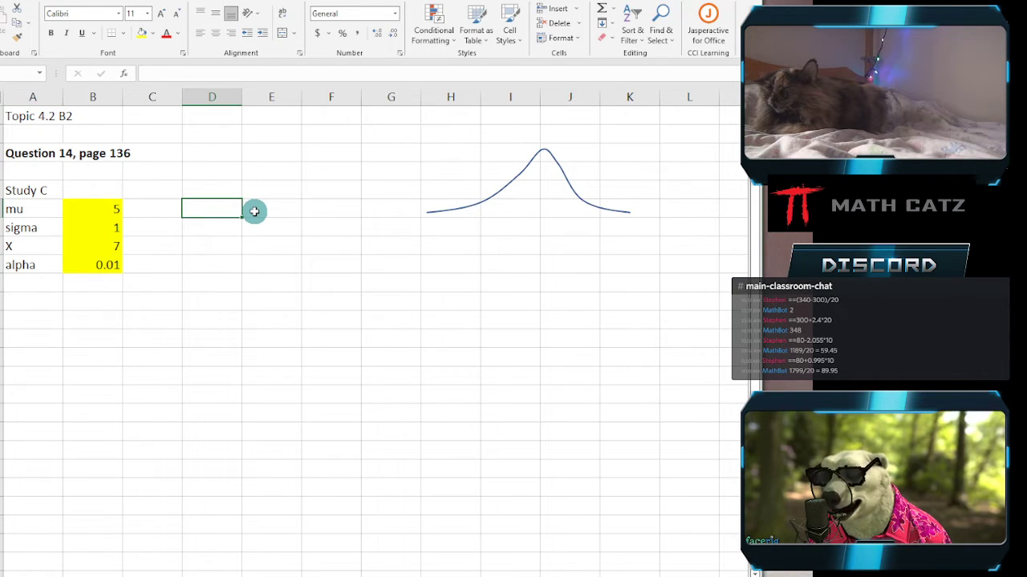
type("H0")
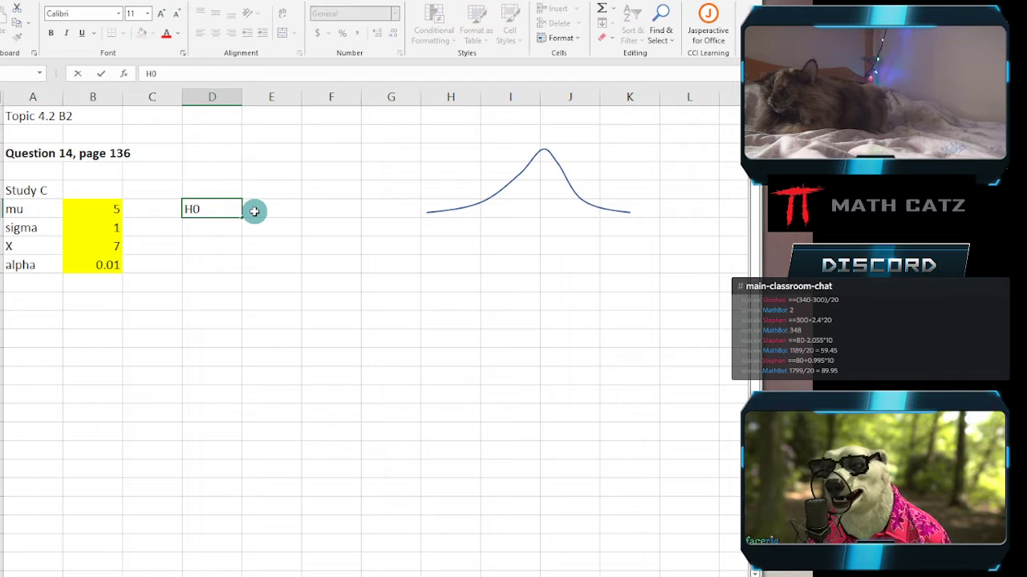
left_click(254, 211)
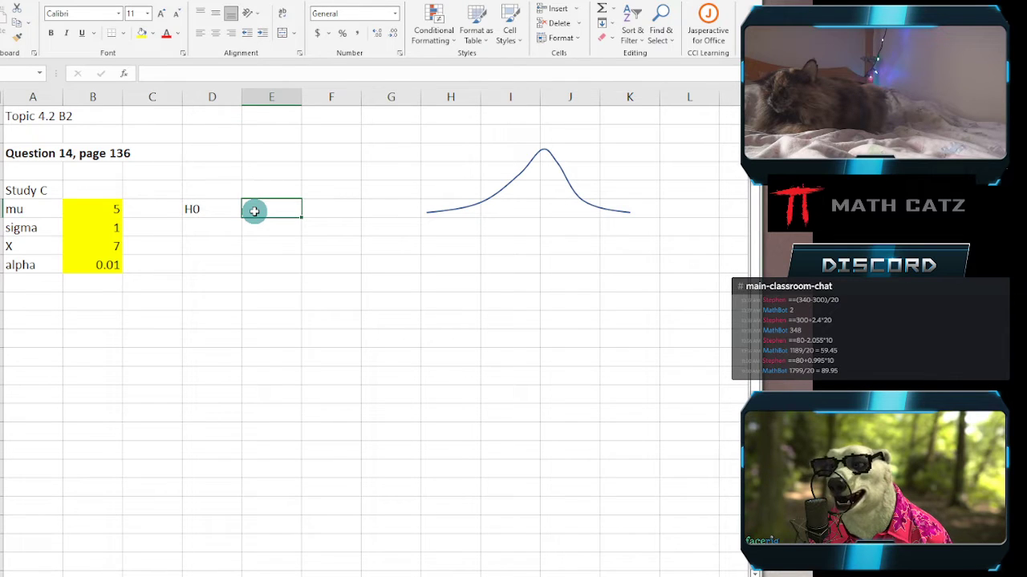
key("Left")
left_click(174, 73)
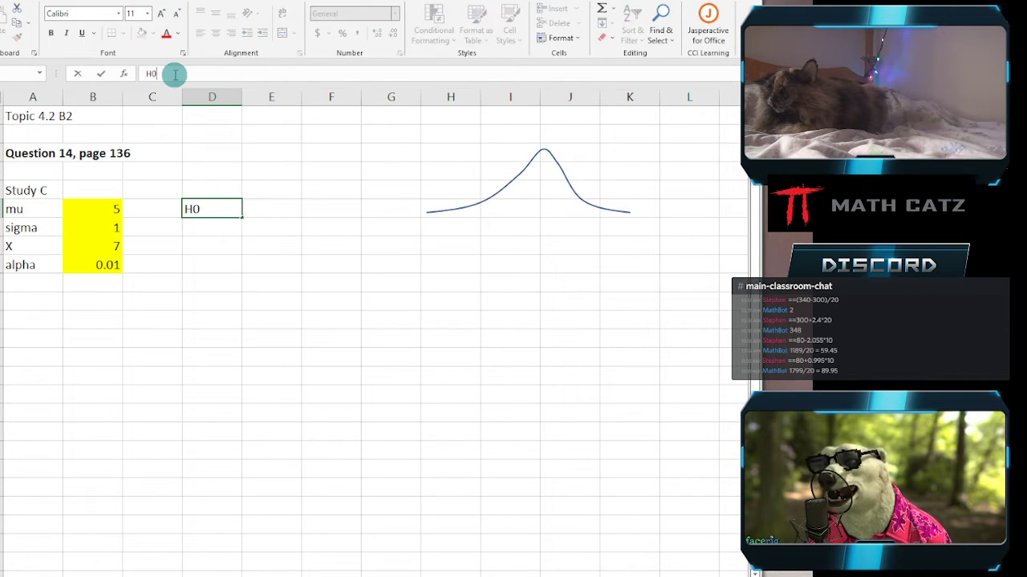
type(":")
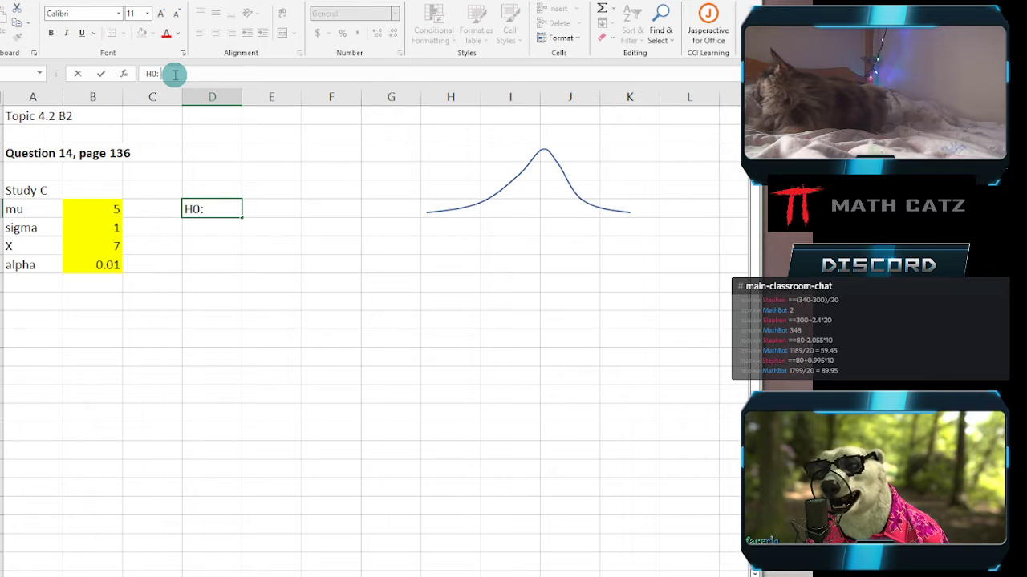
type(" mu1")
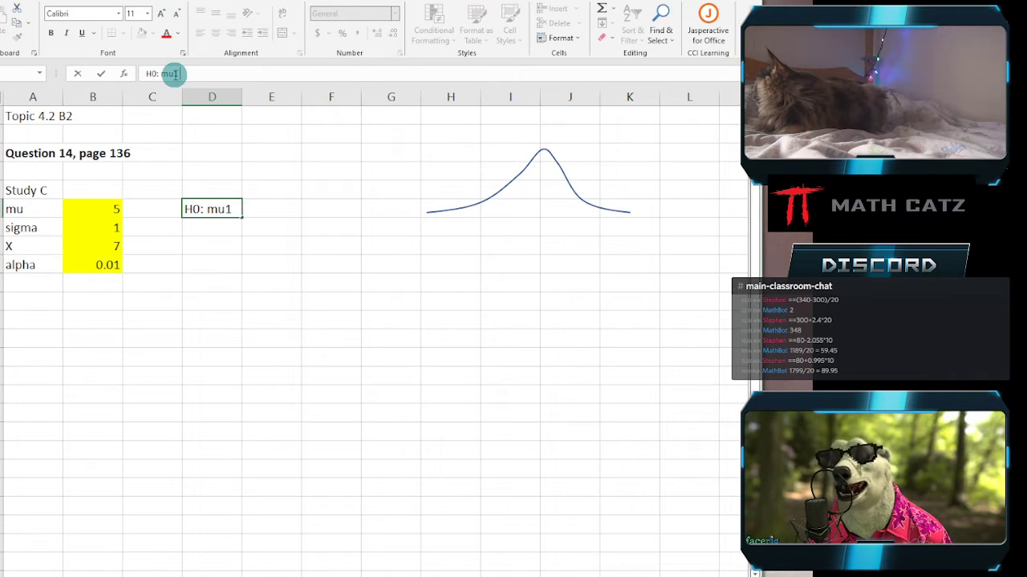
type("= 5")
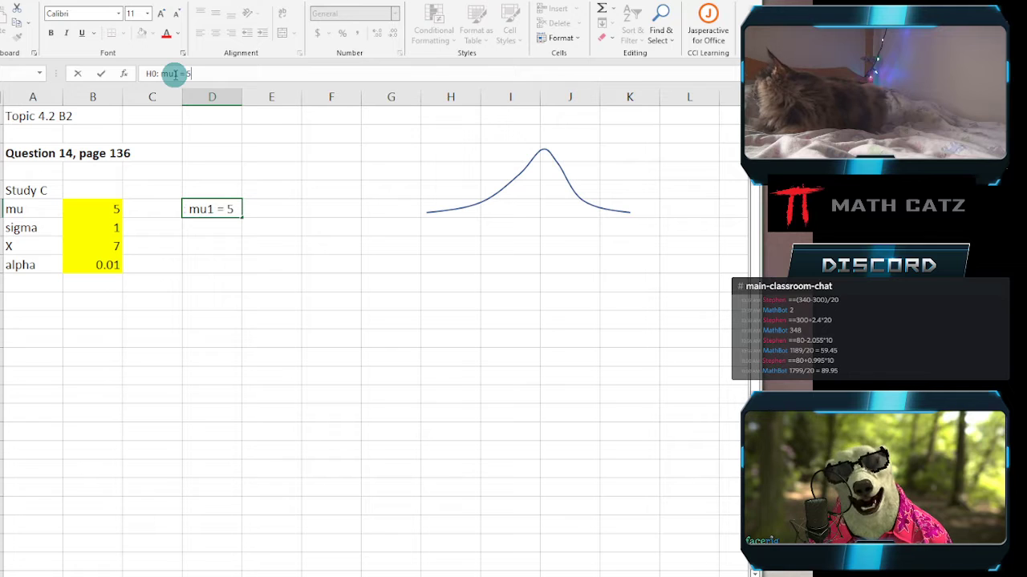
key("Return")
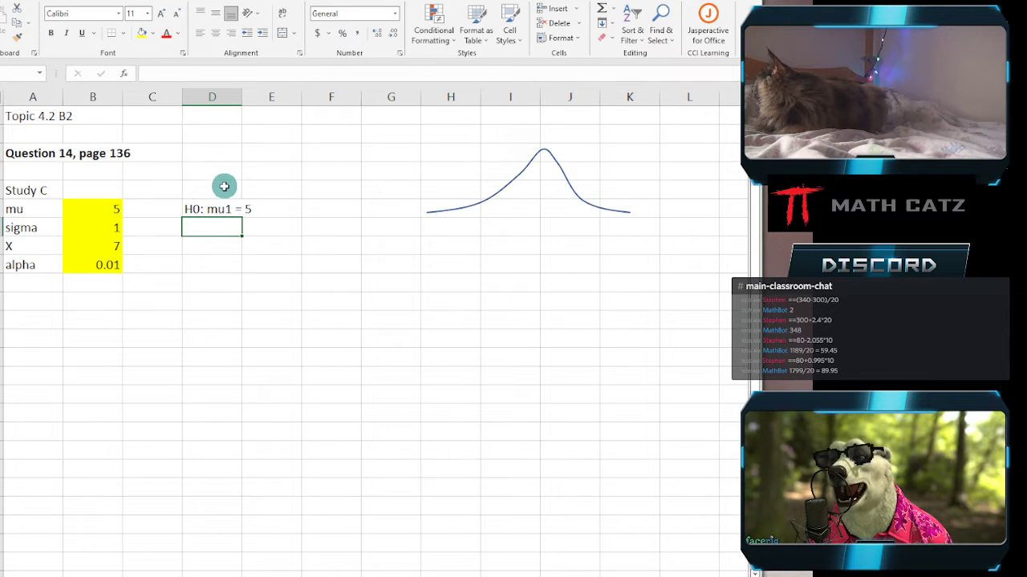
Enter the alternative hypothesis "H1: mu1 > 5" directly below the null hypothesis.
type("H1")
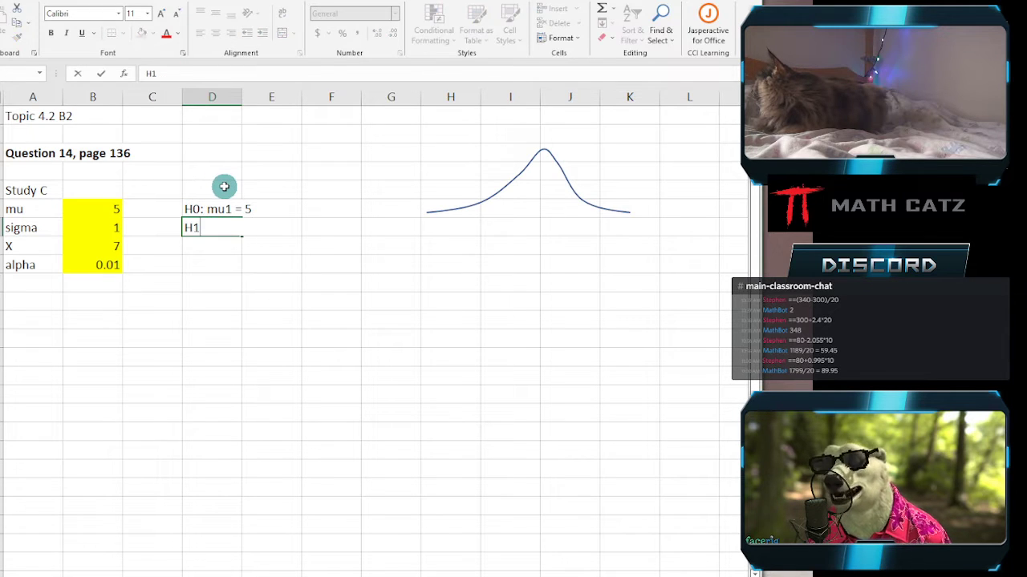
type(": m")
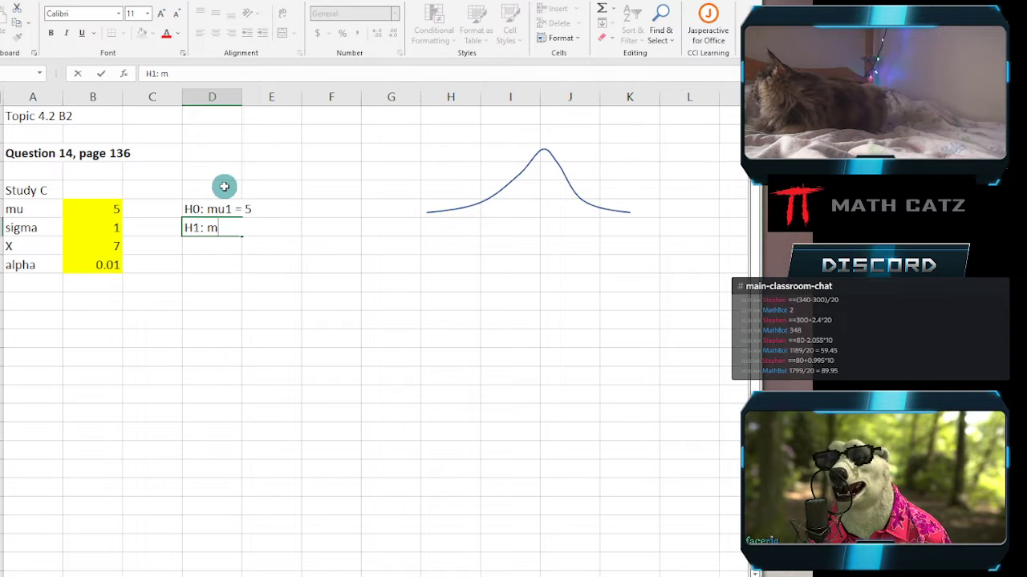
type("u1")
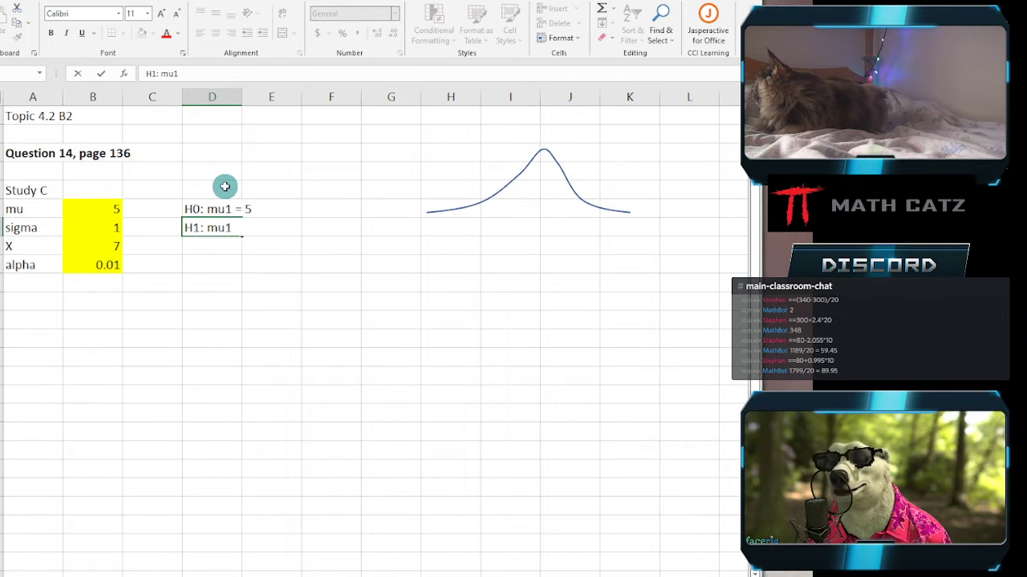
type(" >")
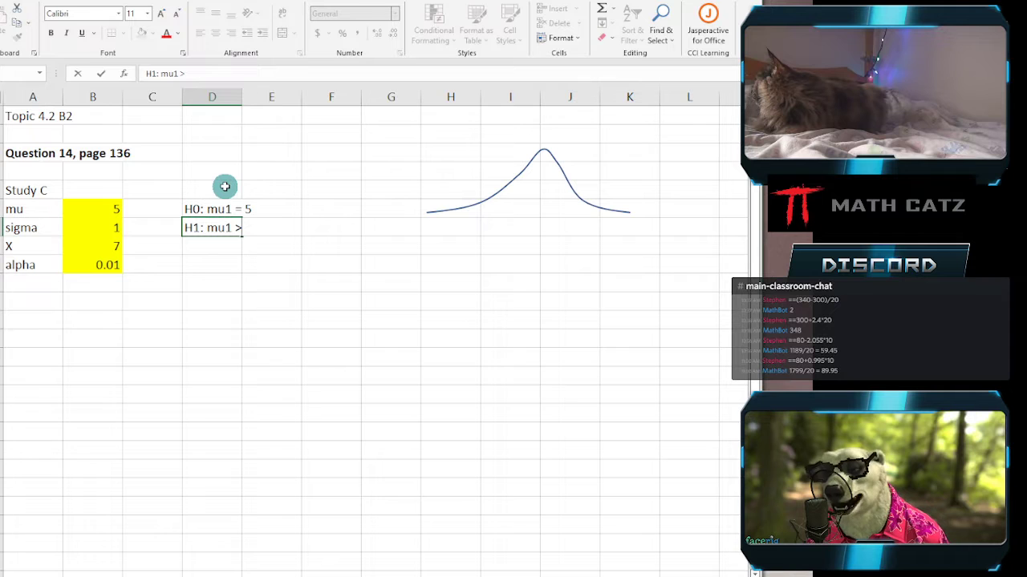
type(" 5")
key("Return")
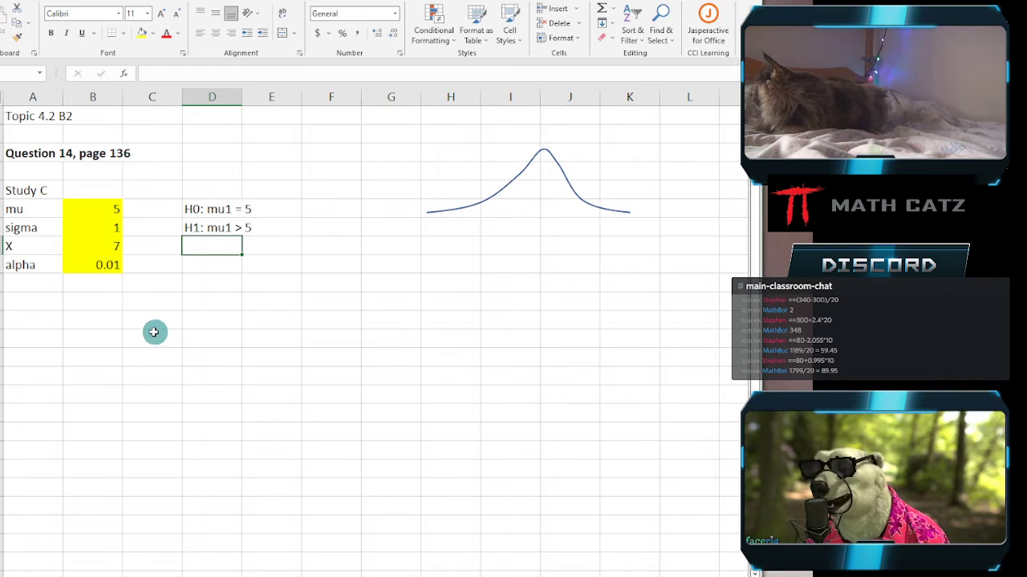
Enter the label "z cut-off" in column A, two rows below alpha.
left_click(44, 303)
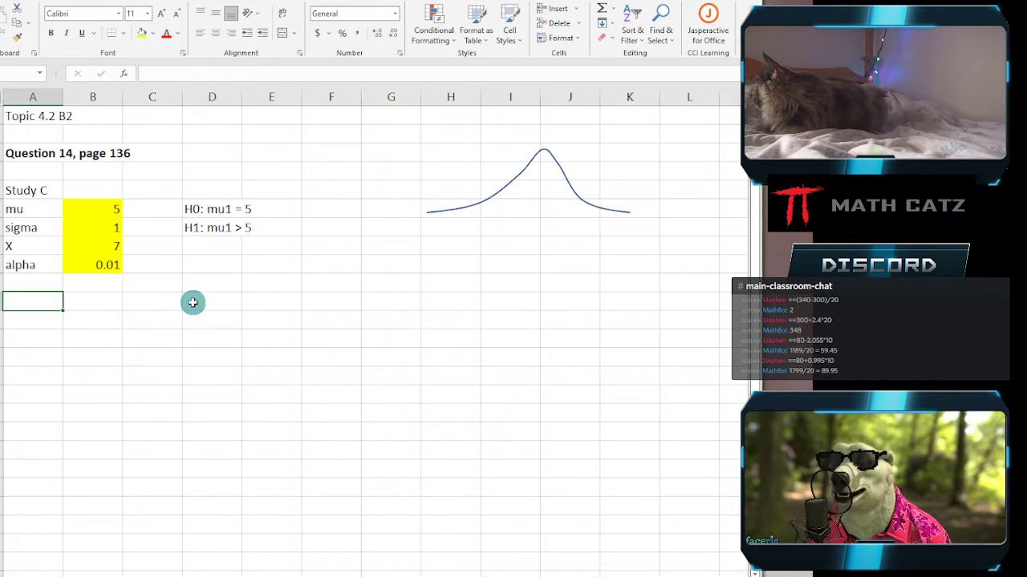
type("z cut")
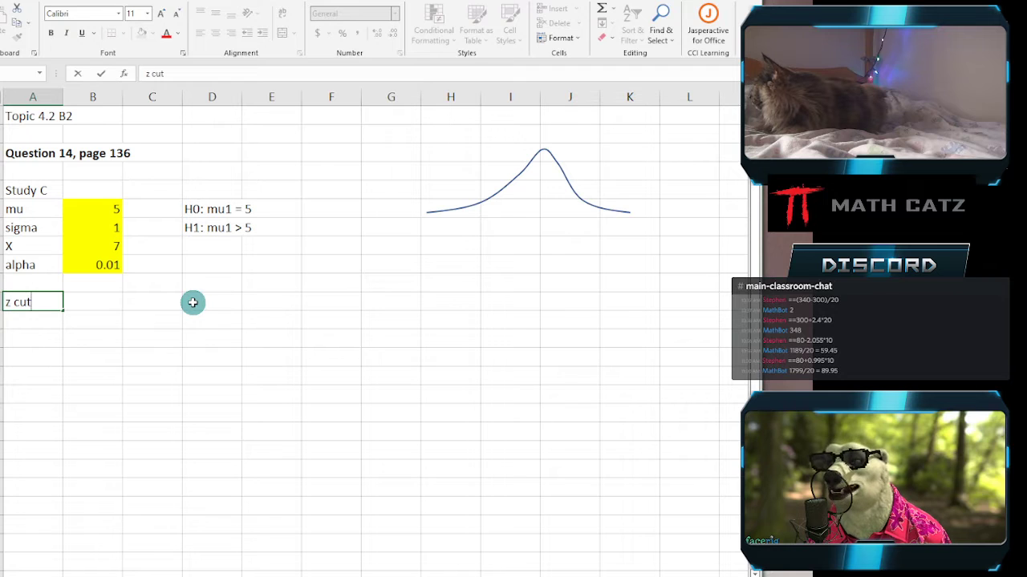
type("-off")
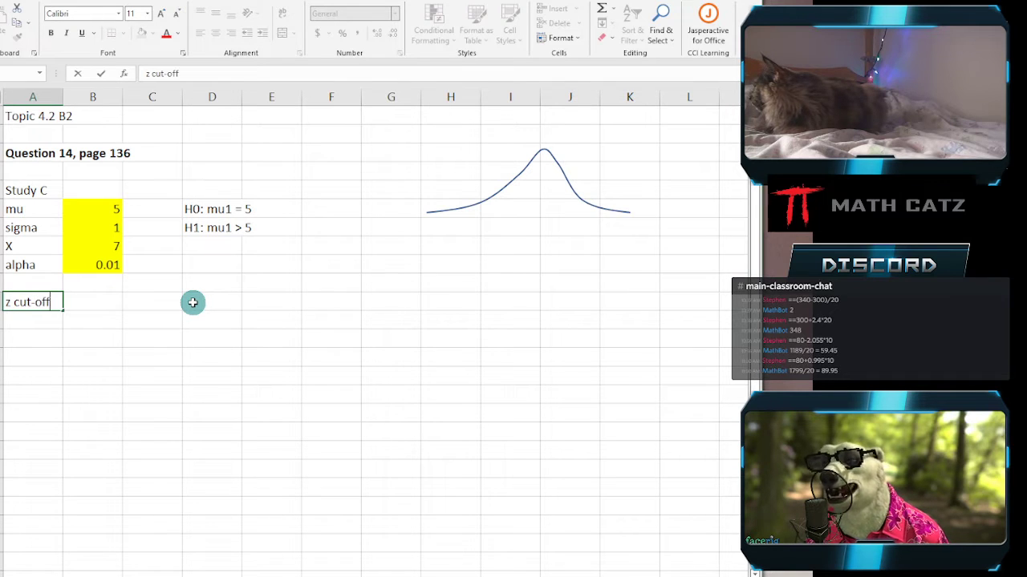
key("Tab")
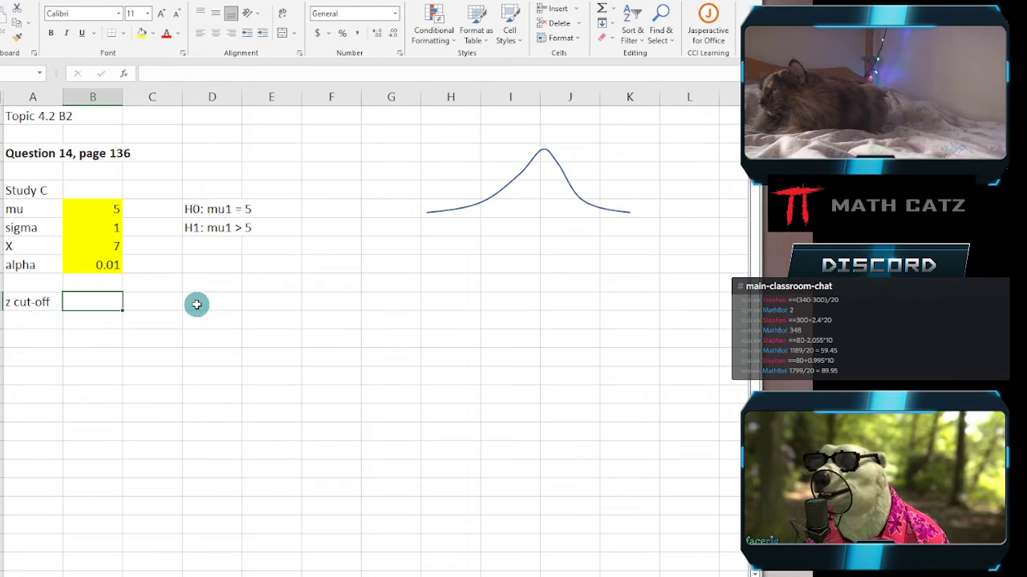
Change the z cut-off label in column A to "z obs".
left_click(36, 303)
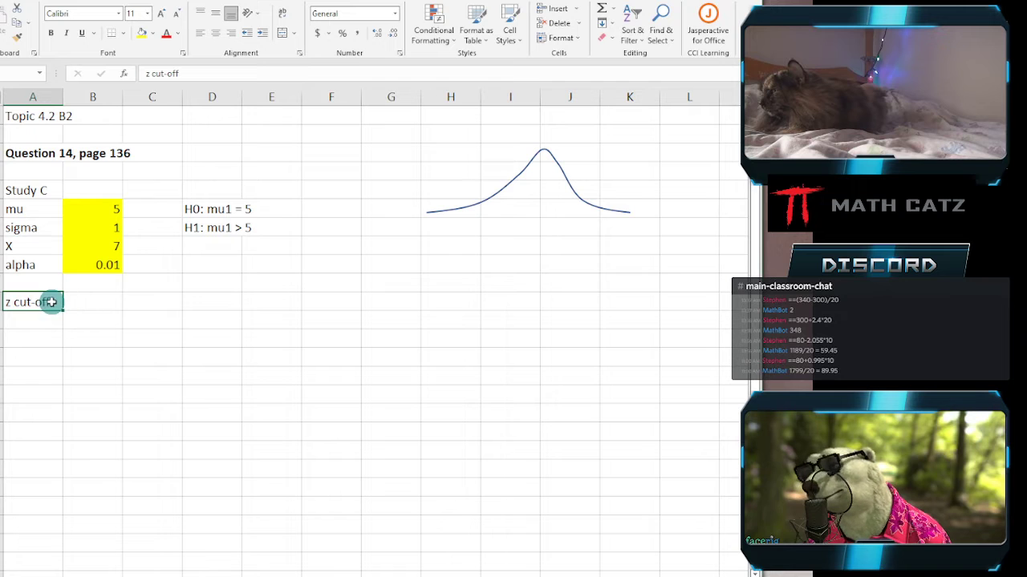
double_click(55, 301)
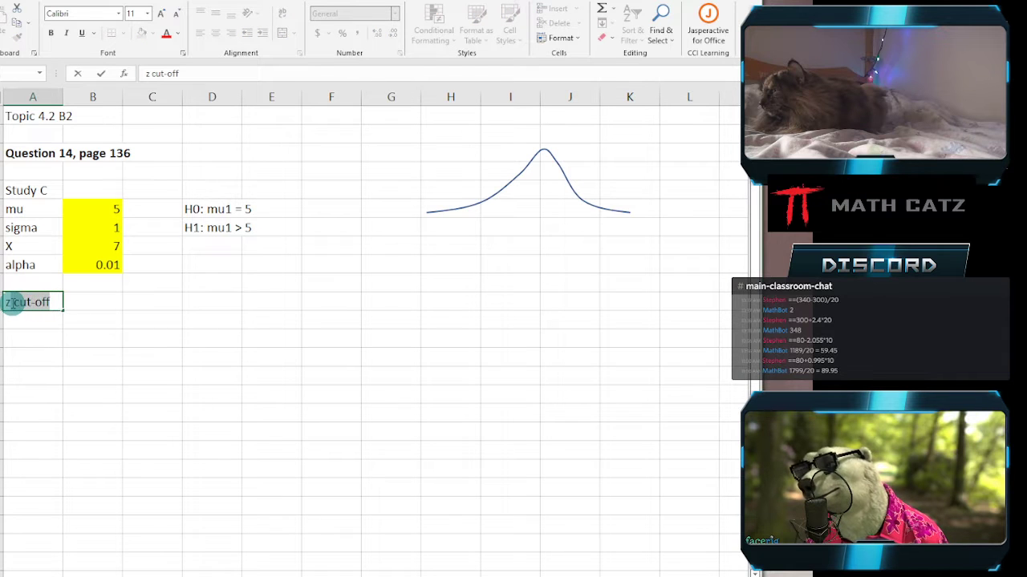
left_click_drag(12, 302, 79, 294)
type("ob")
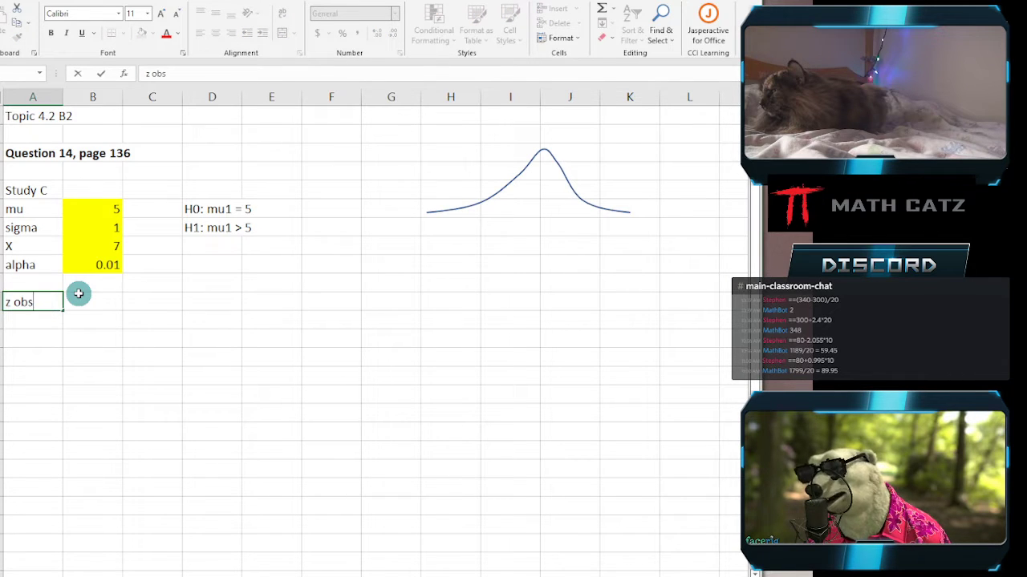
type("s")
left_click(97, 305)
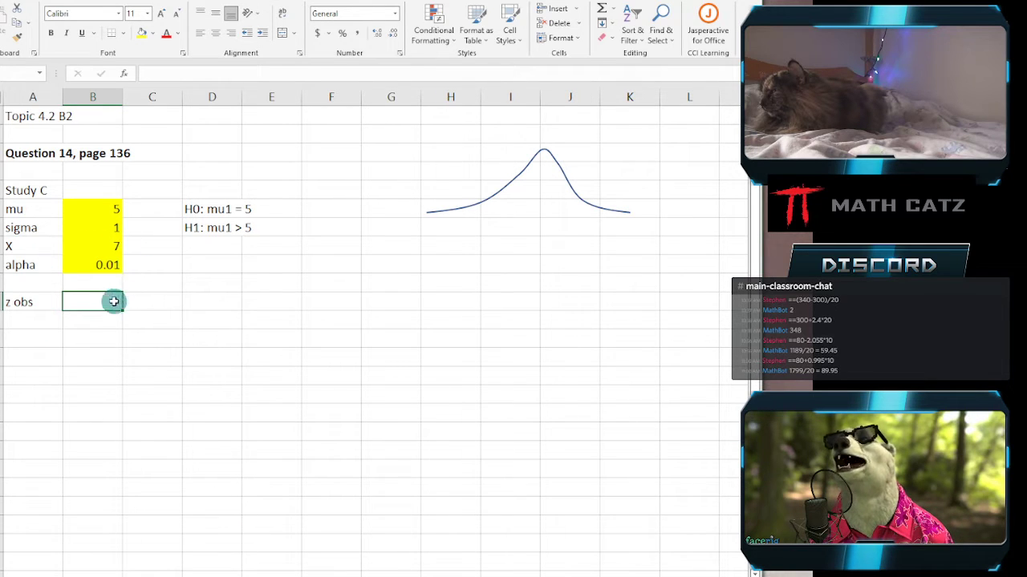
Consult the Z-score formula on the PDF formula sheet and calculate z obs in the worksheet's column B with =(B8-B6)/B7.
left_click(232, 576)
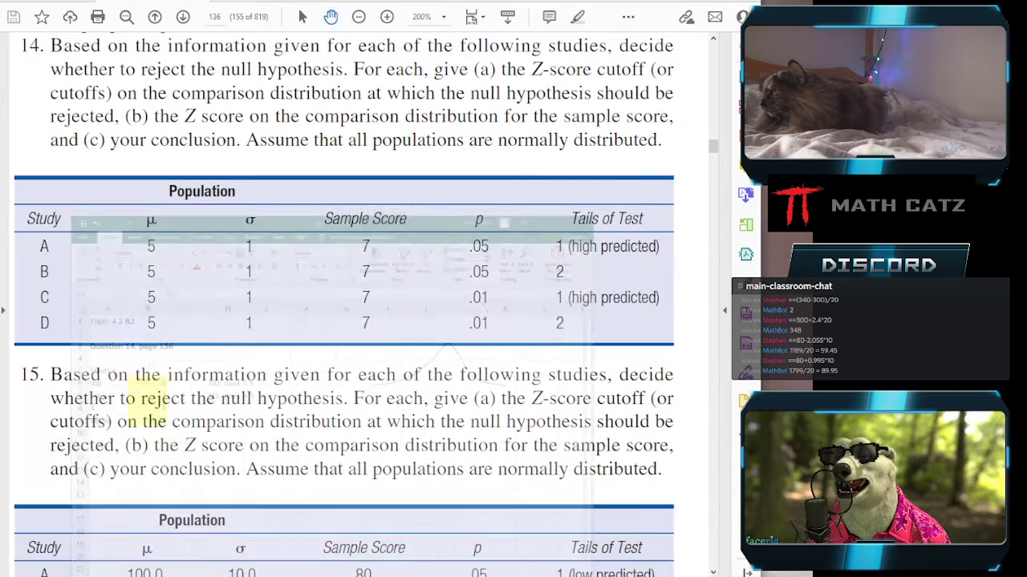
left_click(351, 1)
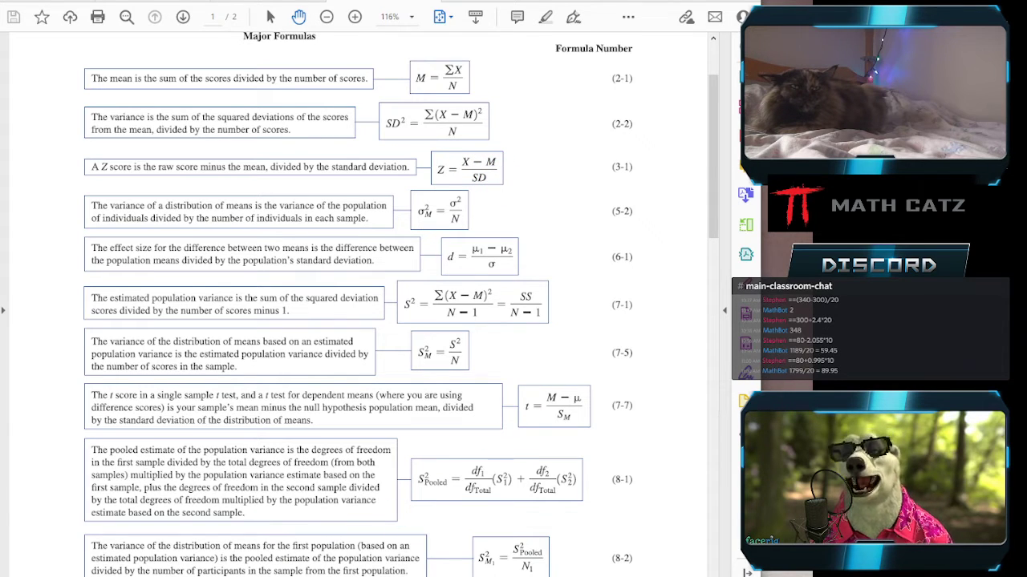
key("alt+Tab")
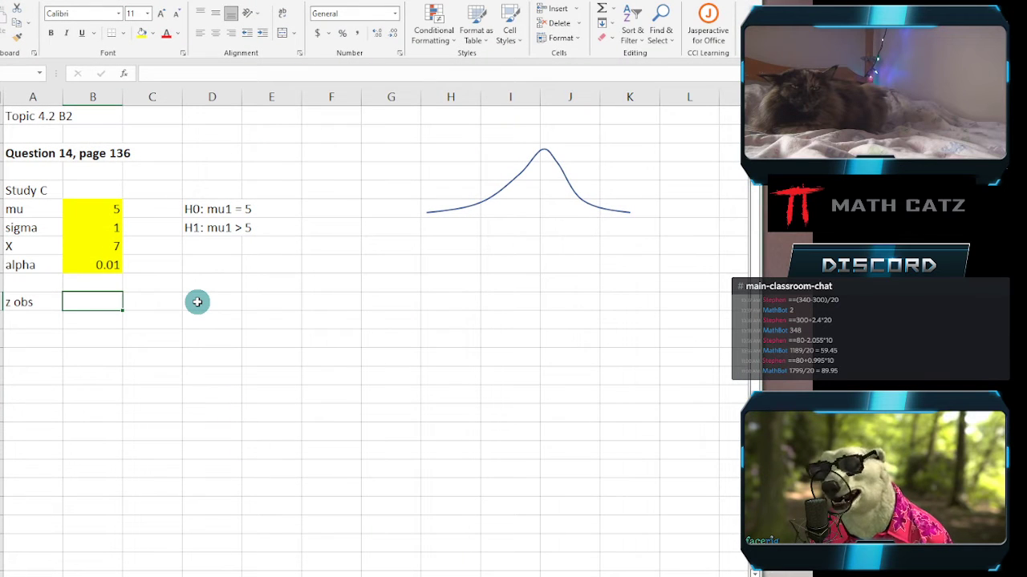
type("=")
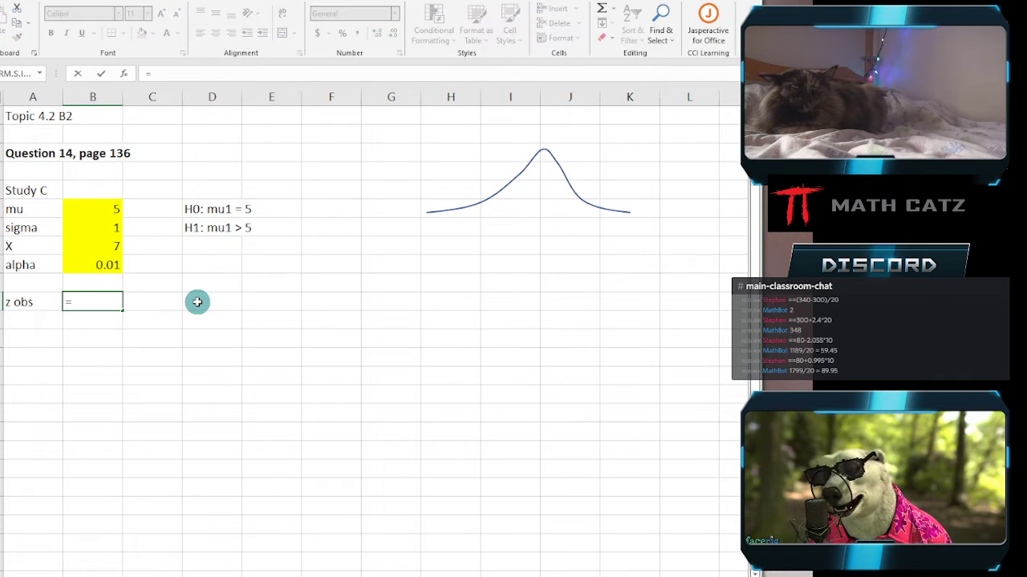
type("(")
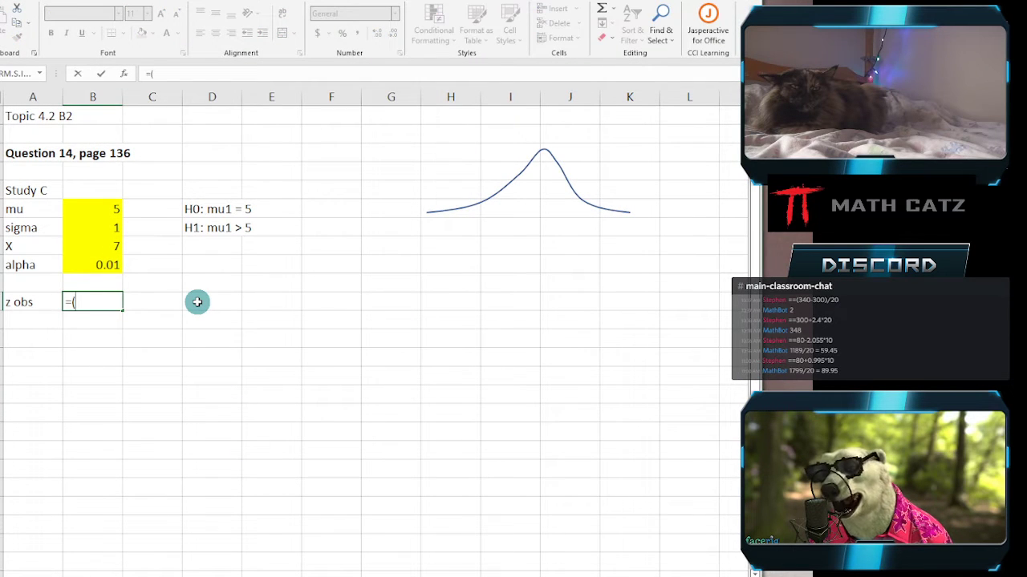
left_click(86, 246)
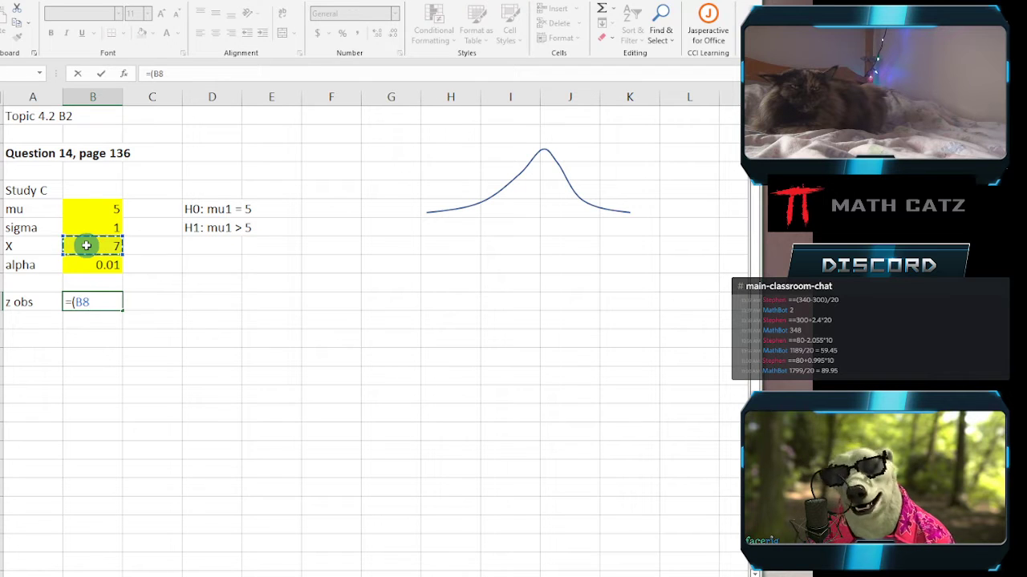
type("-")
left_click(94, 207)
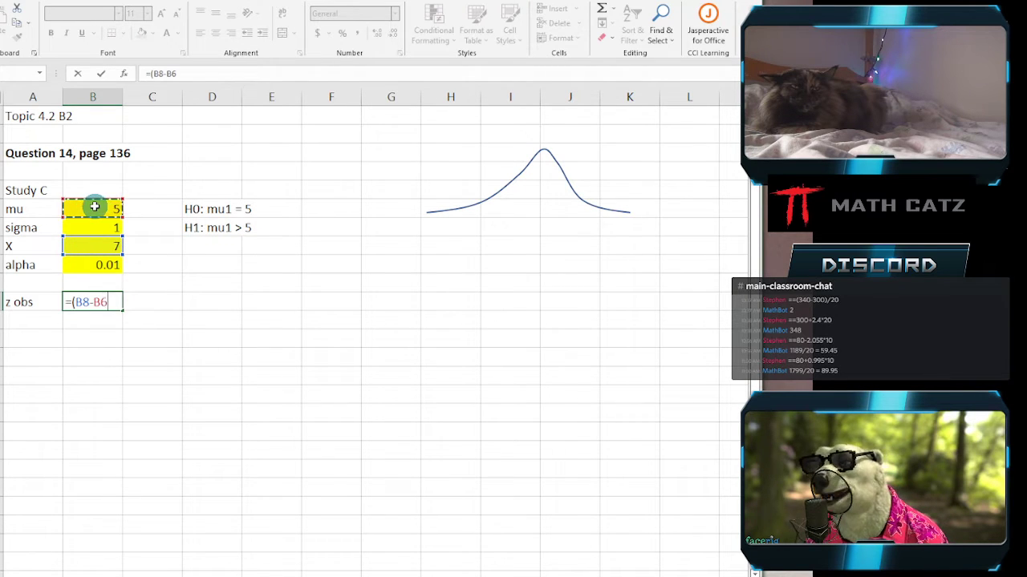
type(")")
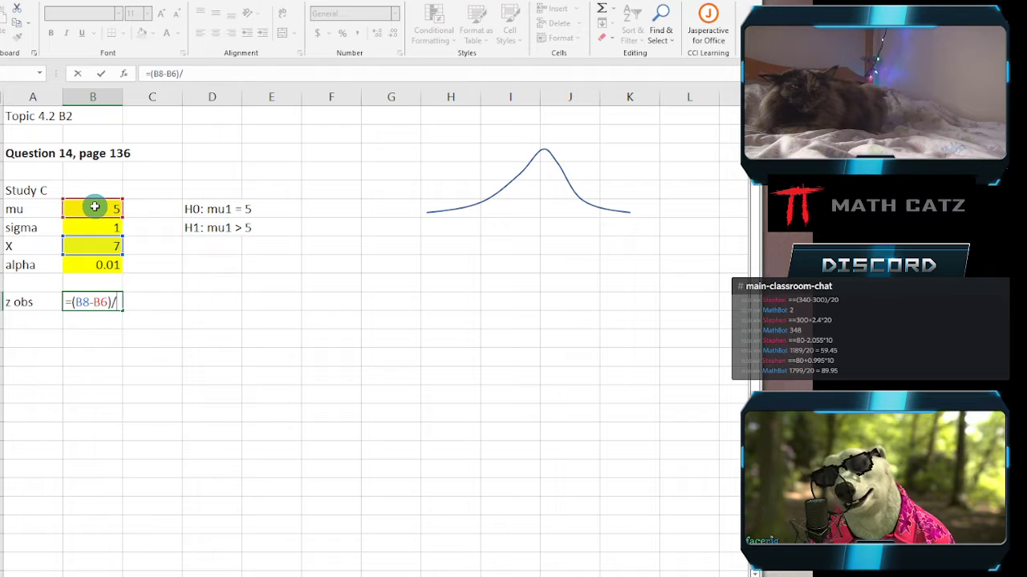
type("/")
left_click(90, 227)
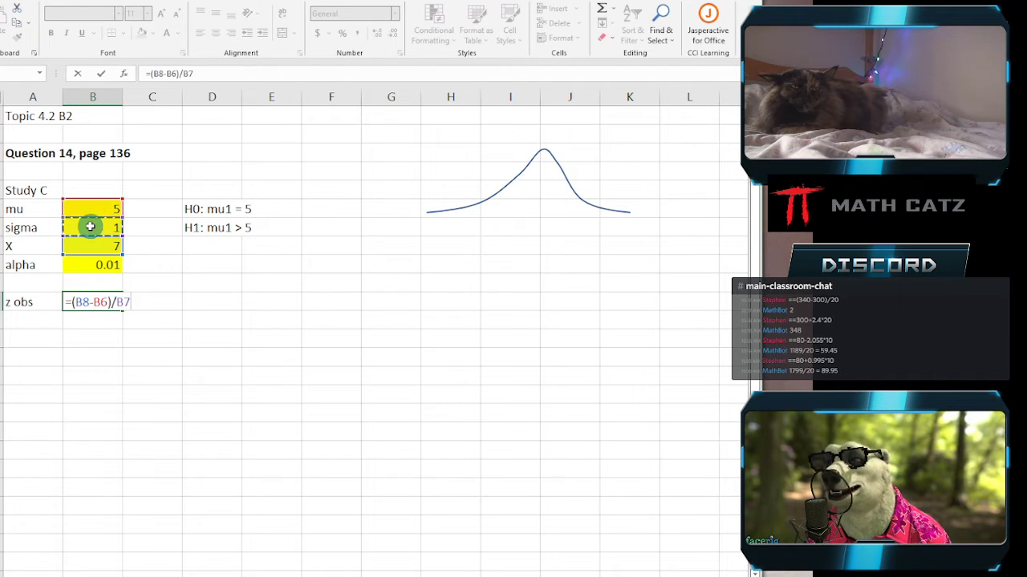
key("Return")
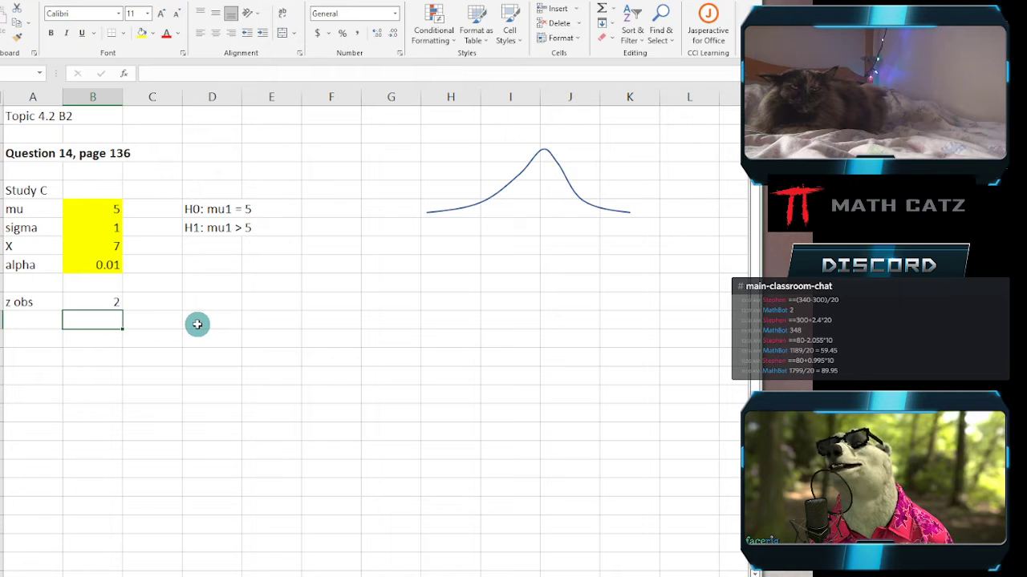
Fill the z obs result cell in column B with green and review its formula without changing it.
left_click(83, 301)
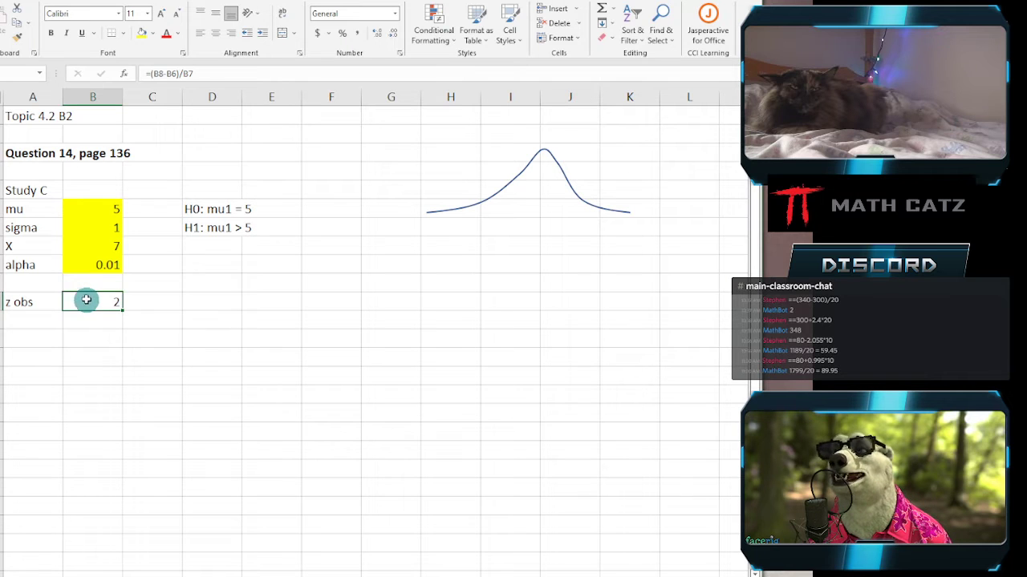
left_click(152, 34)
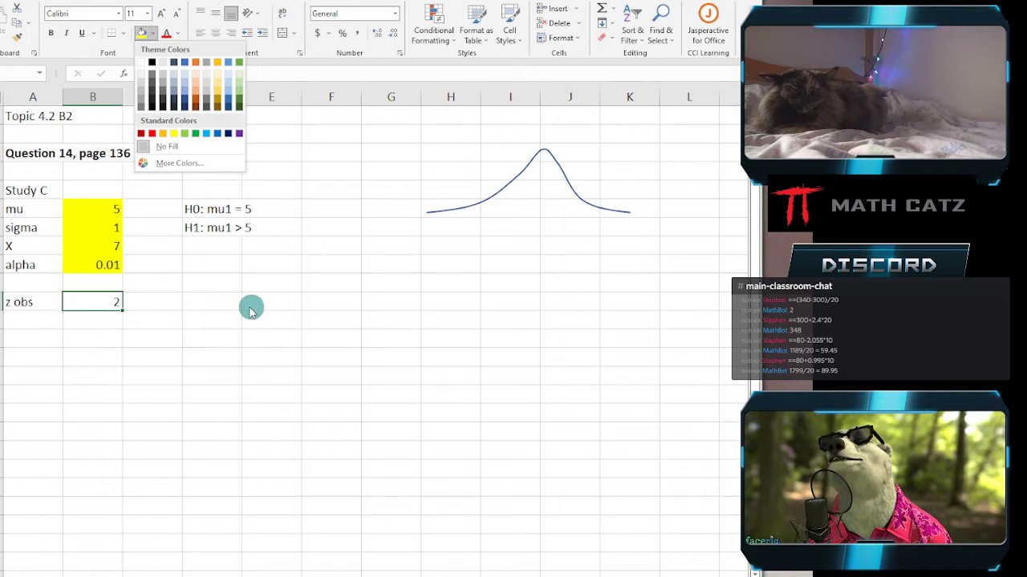
left_click(194, 134)
left_click(265, 405)
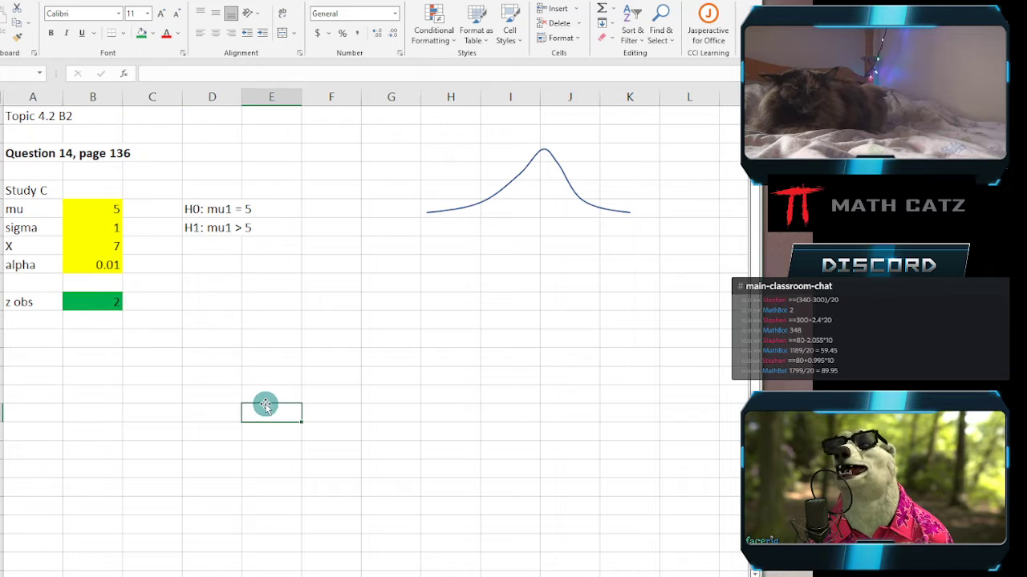
double_click(78, 299)
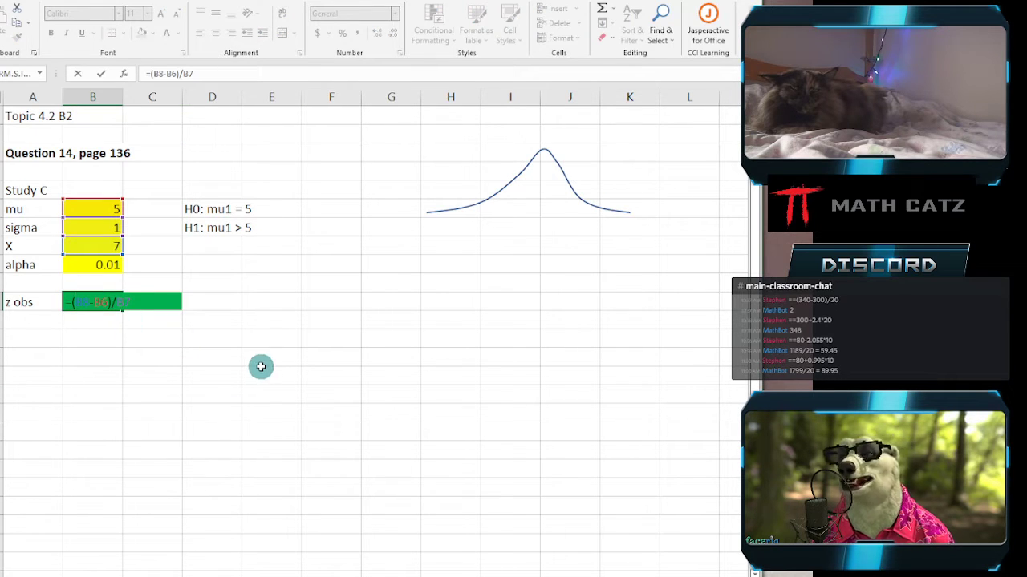
key("Escape")
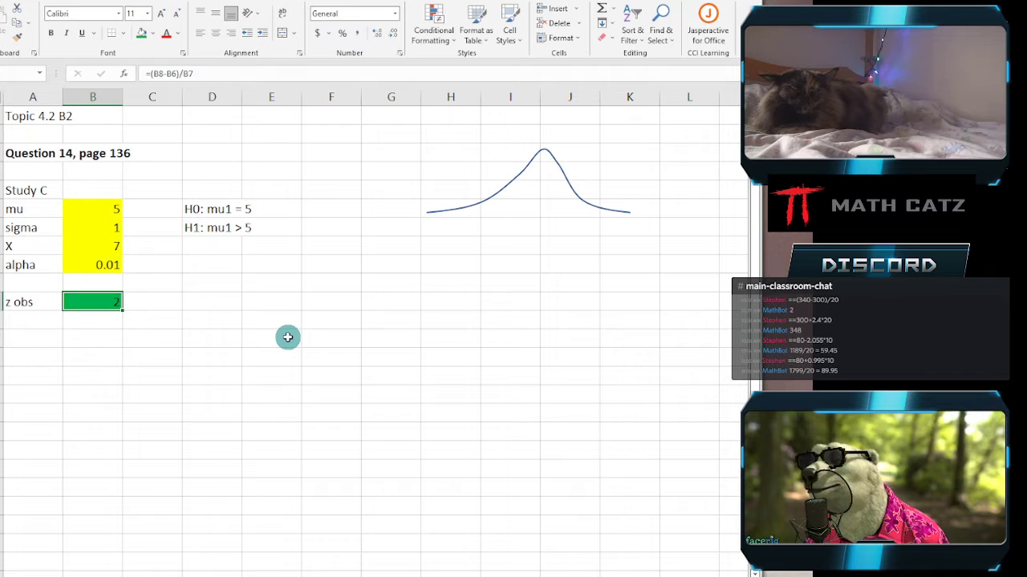
Recheck the parts of question 14 in the textbook PDF, and move the z obs label and result down one row in the worksheet.
left_click(201, 576)
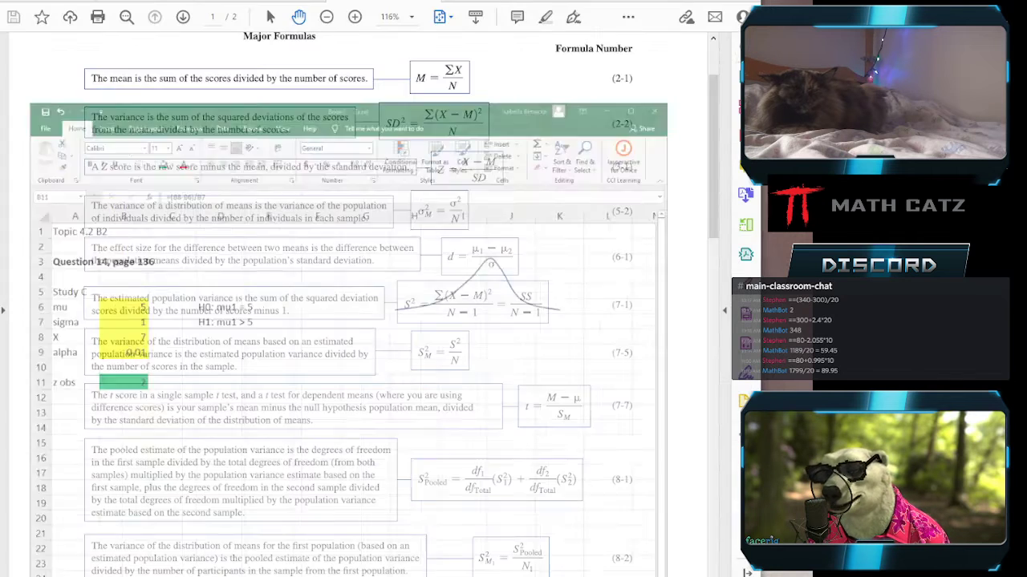
left_click(165, 1)
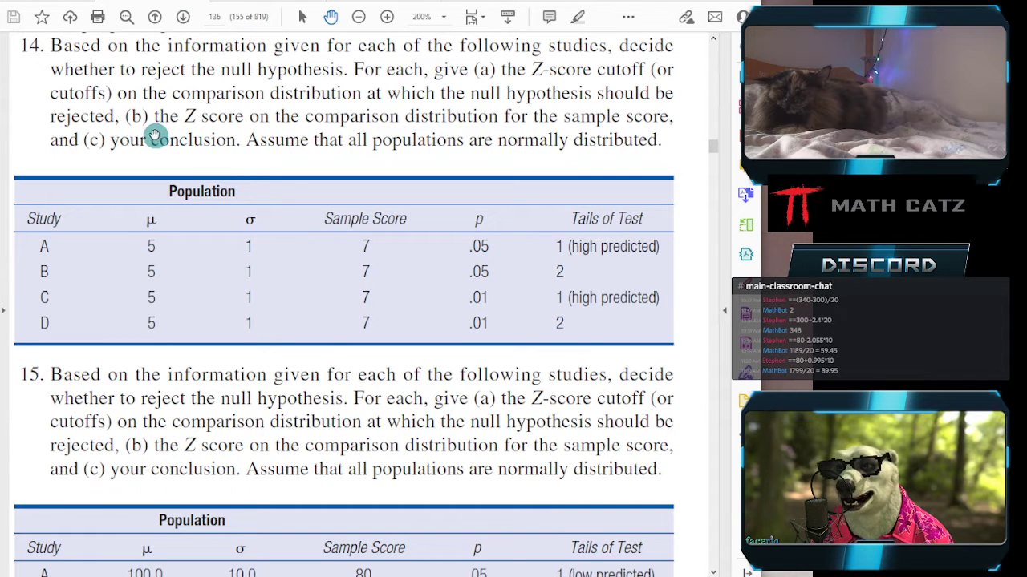
left_click(345, 576)
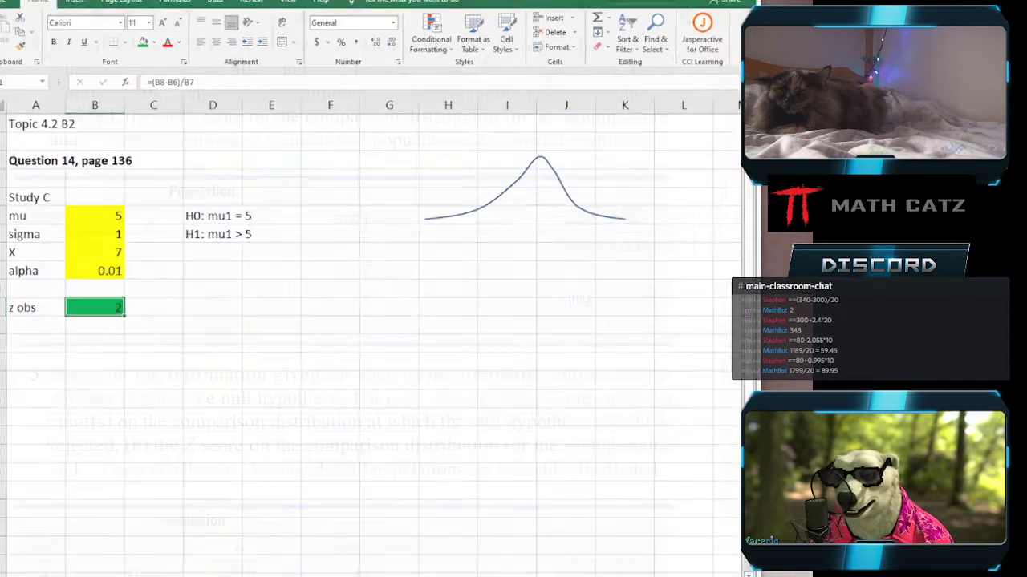
left_click(13, 283)
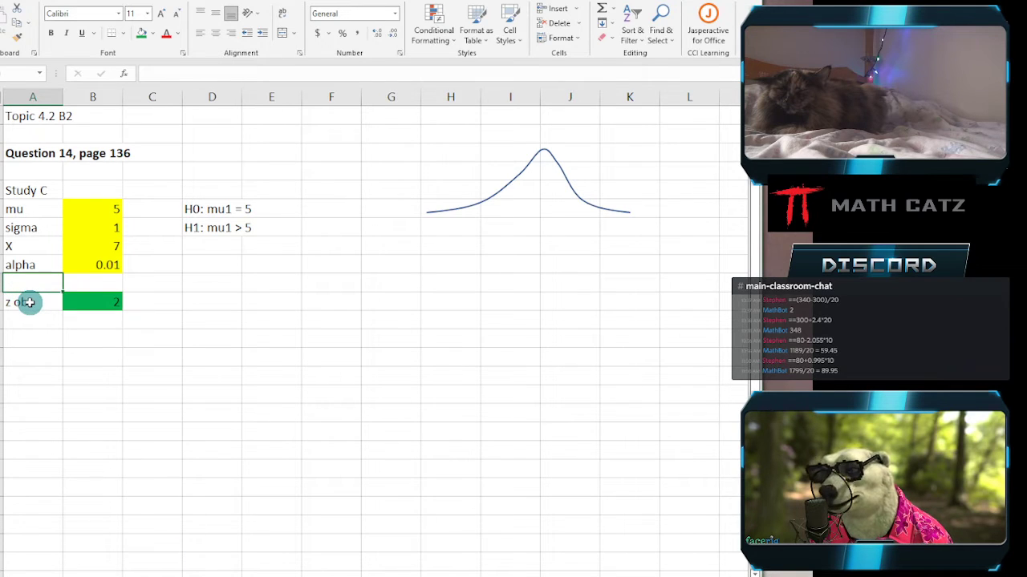
left_click_drag(29, 302, 81, 300)
left_click_drag(92, 312, 92, 321)
Enter the part label "b)" in column A directly above z obs.
left_click(38, 300)
type("b")
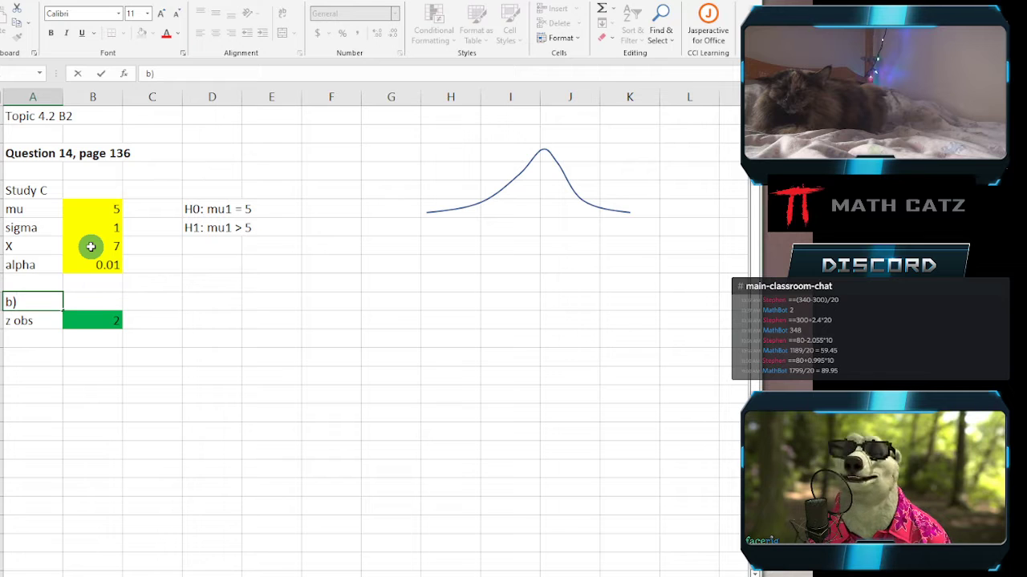
type(")")
Enter the part label "a)" in column A two rows below z obs, with "z cut-off" directly beneath it.
left_click(55, 350)
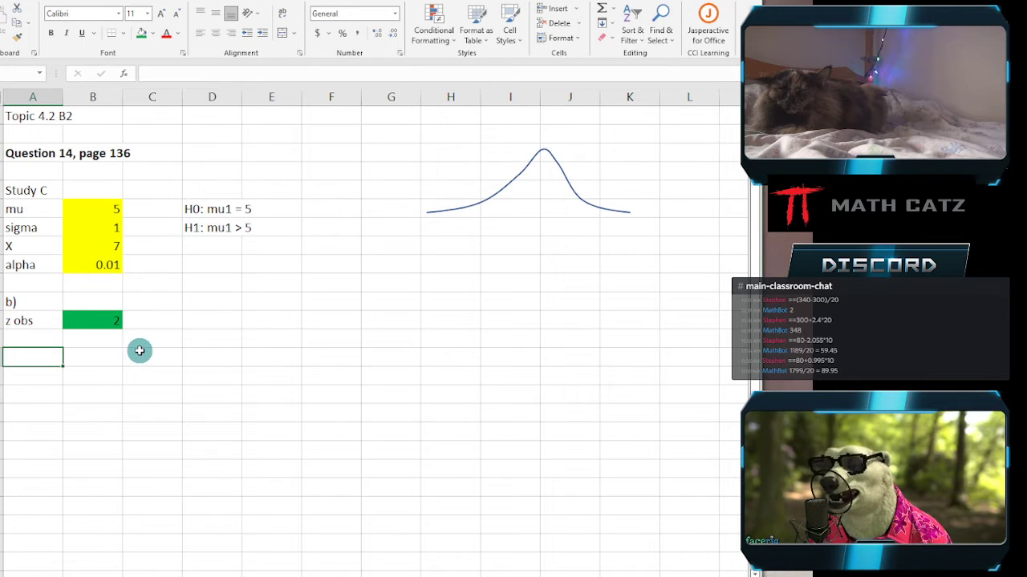
type("a")
key("Return")
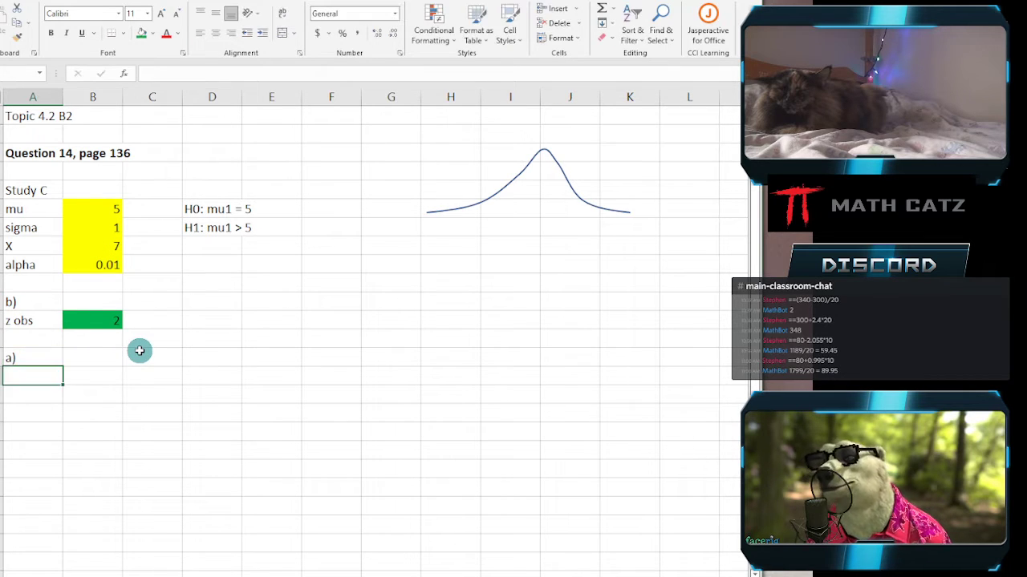
type("z")
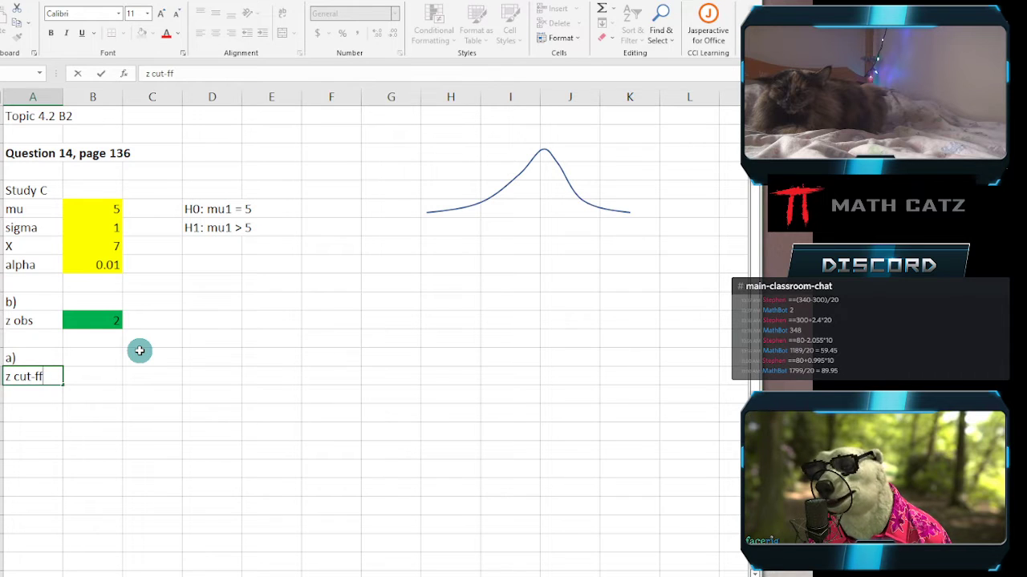
type("cut-off")
key("Return")
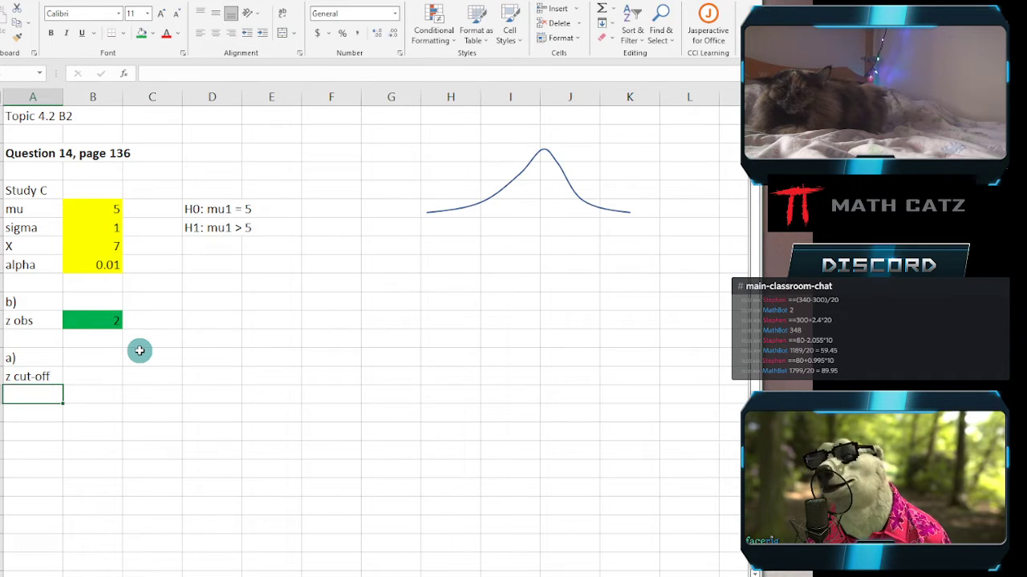
Draw a short vertical line about 0.17" tall from the normal curve's right tail downward to mark the cut-off.
left_click(96, 378)
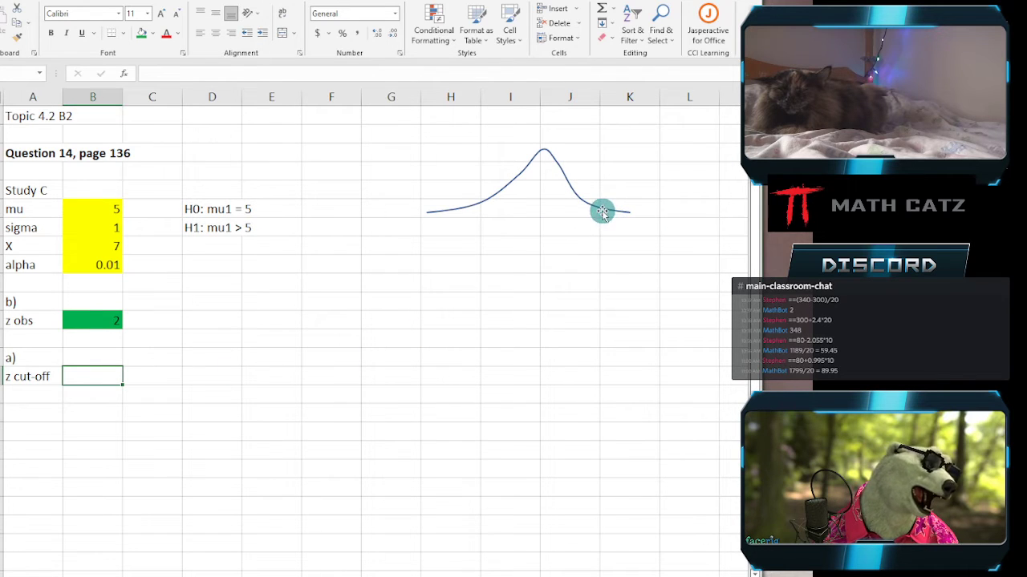
left_click(91, 4)
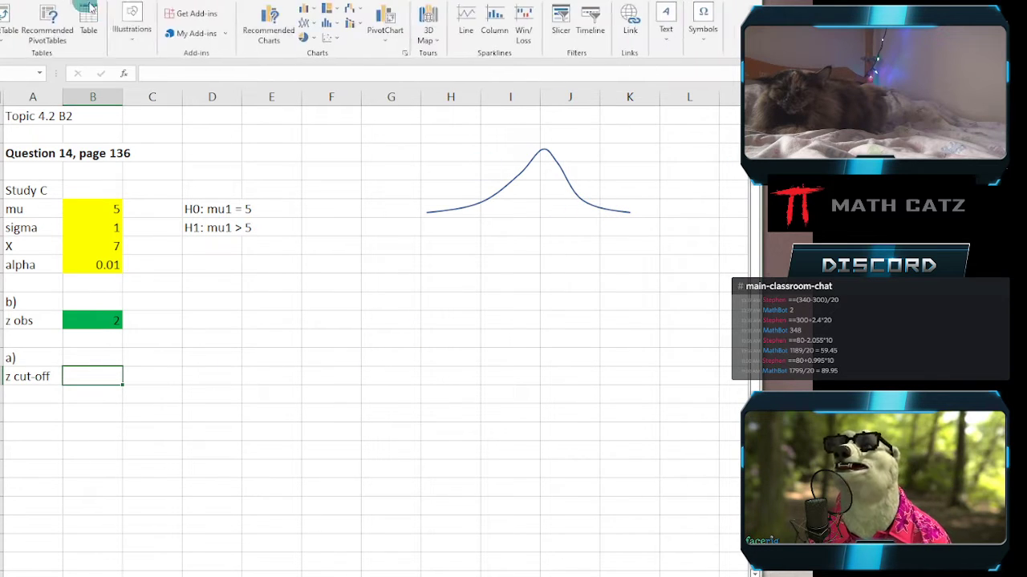
left_click(135, 36)
left_click(157, 80)
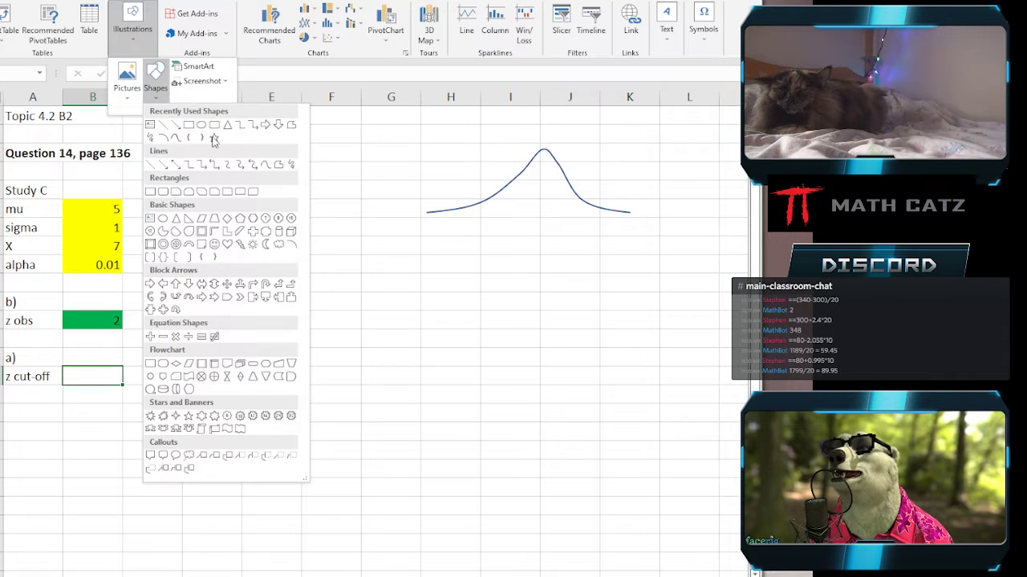
left_click(263, 165)
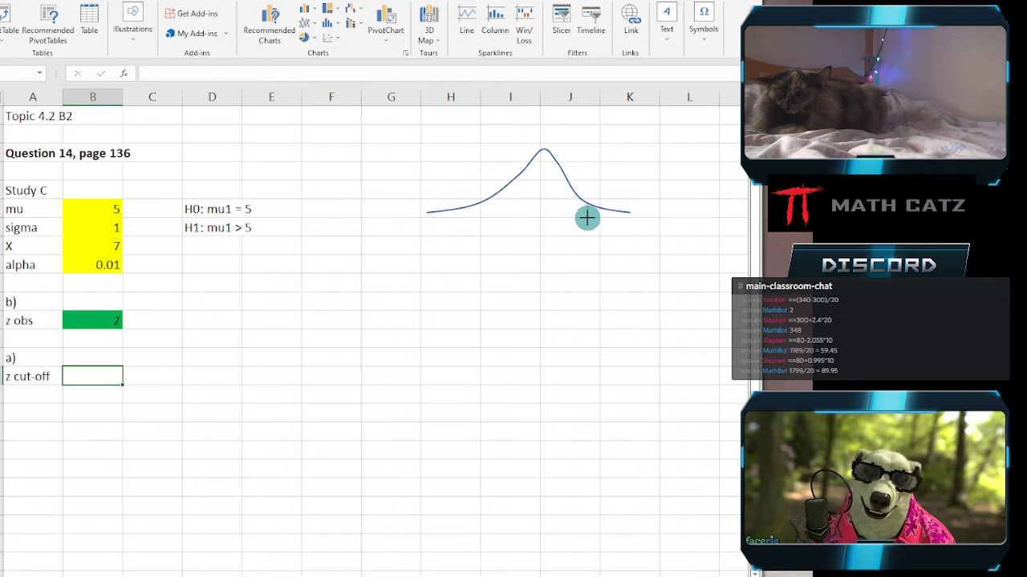
left_click_drag(586, 218, 587, 203)
left_click(616, 249)
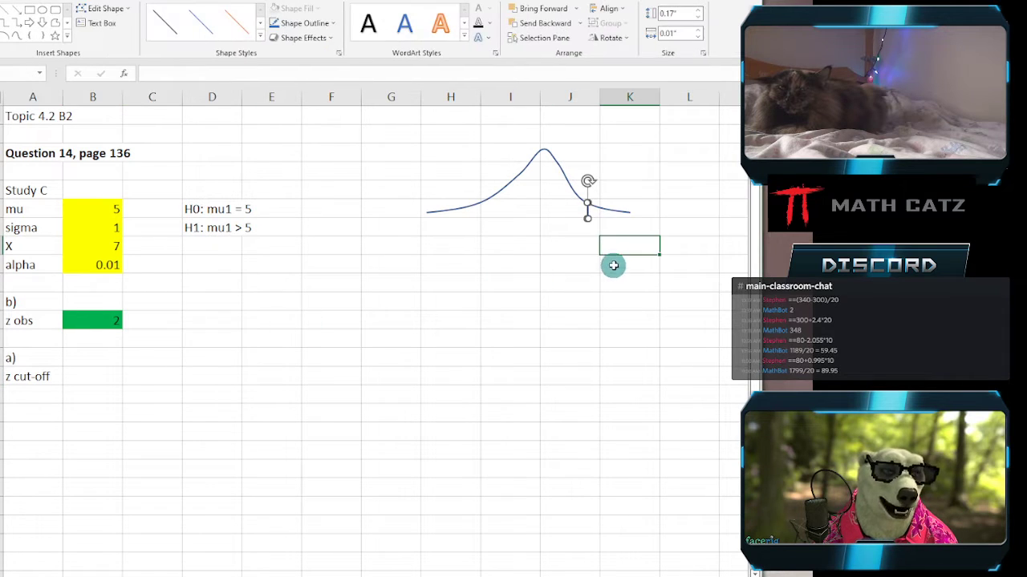
Enter the label "z cut-off" in the column J cell just below the cut-off line.
left_click(587, 228)
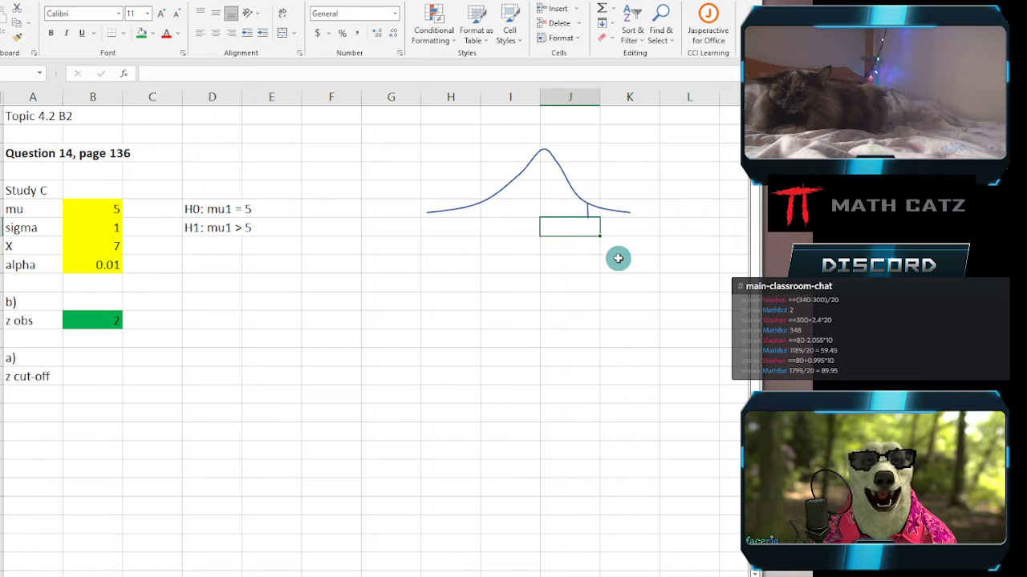
type("z")
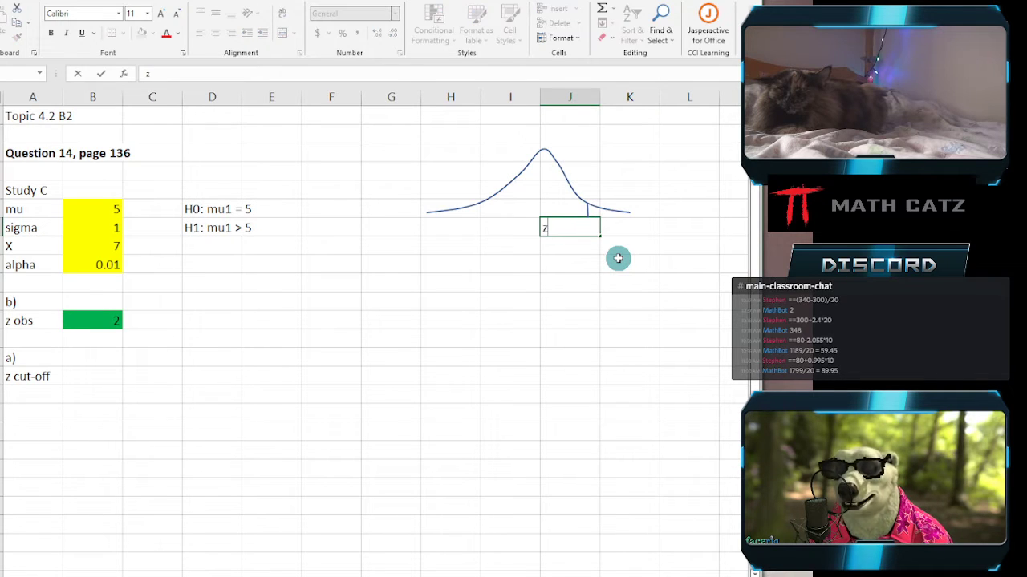
type(" cut-of")
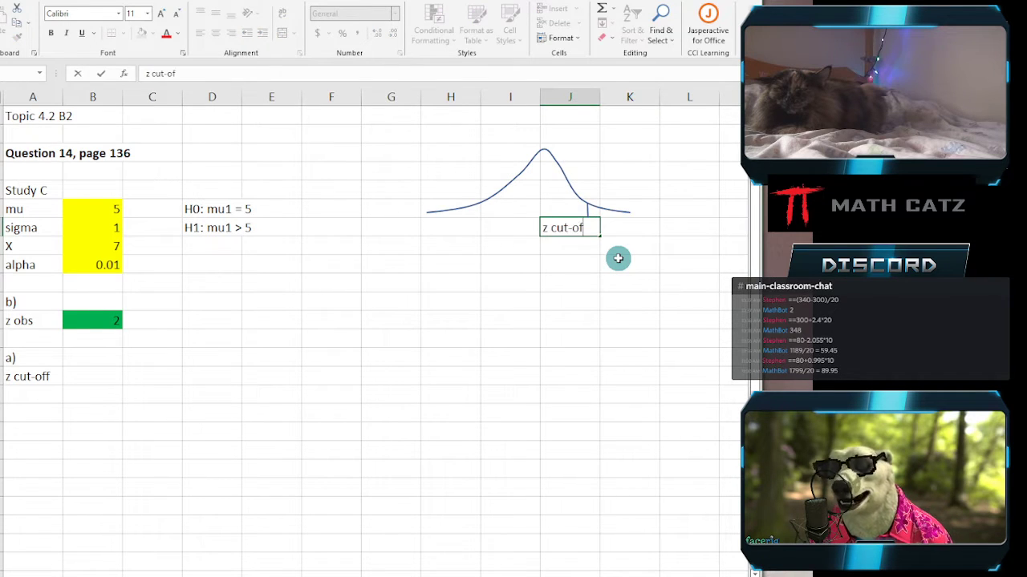
type("f")
key("Return")
Right-align the z cut-off label beneath the normal curve.
left_click(575, 228)
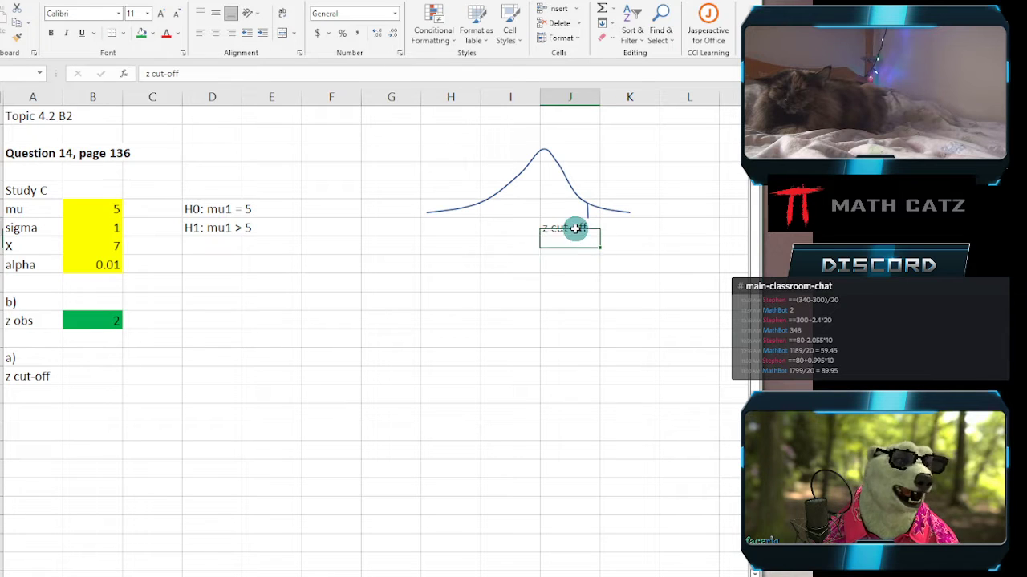
left_click(64, 2)
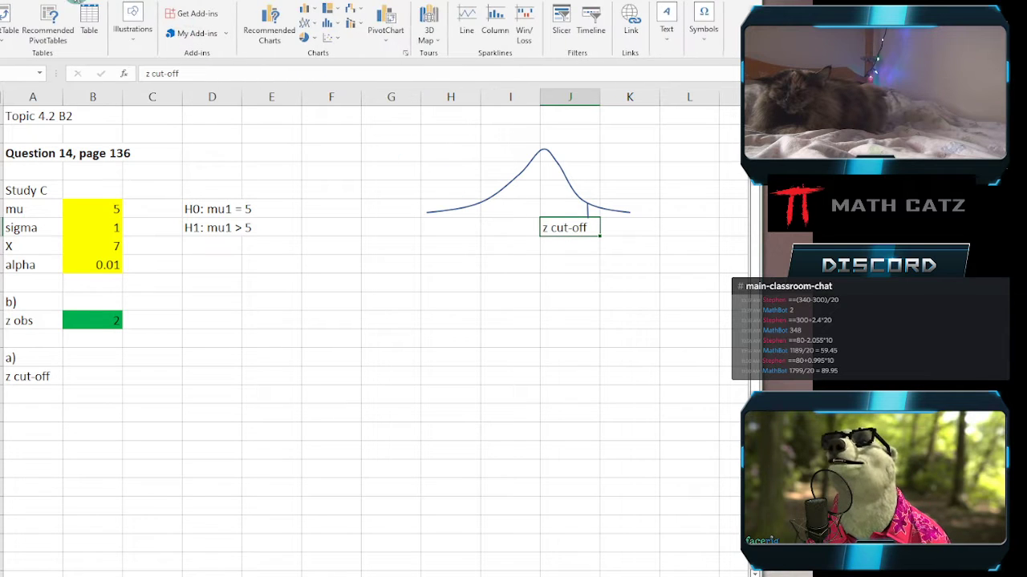
left_click(49, 1)
left_click(231, 34)
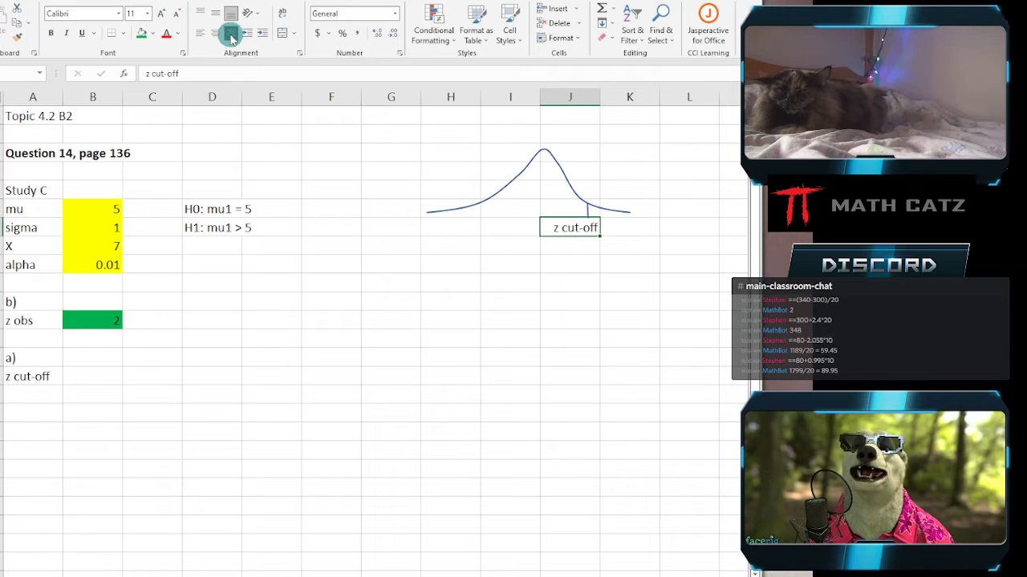
left_click(621, 315)
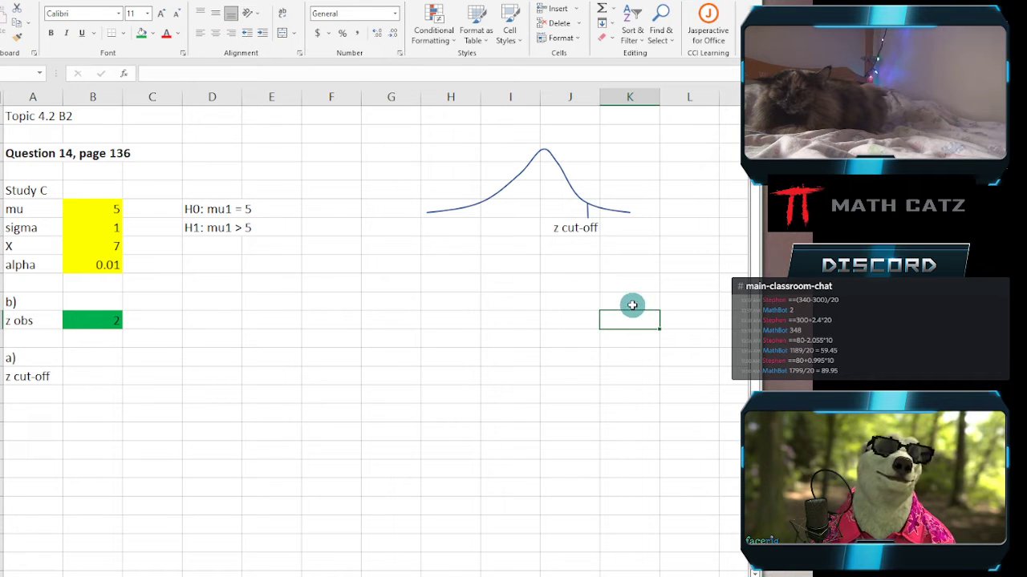
Label the normal curve's areas with 1% in column K above the right tail and 99% in column H beside the left slope.
left_click(612, 191)
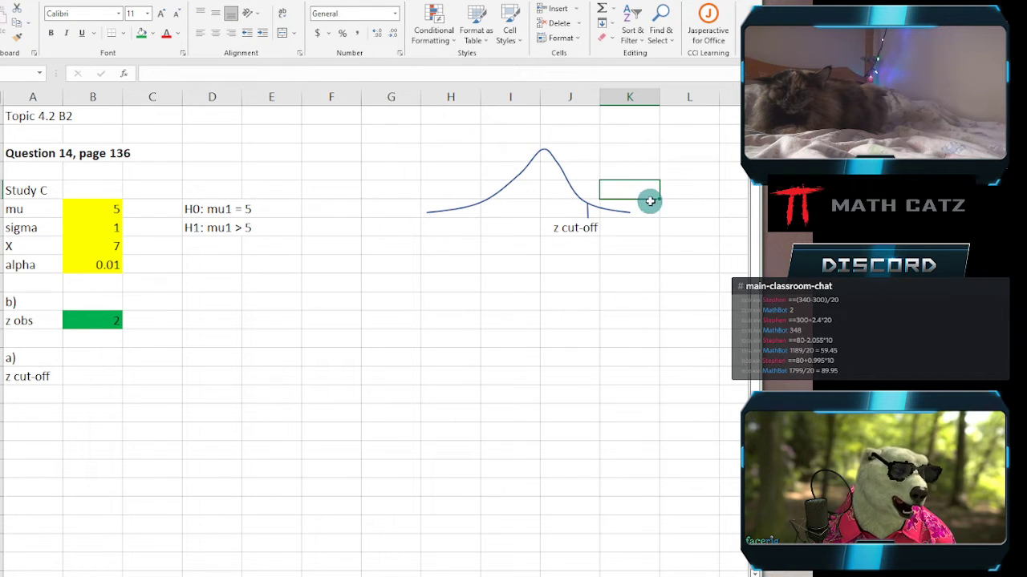
type("1")
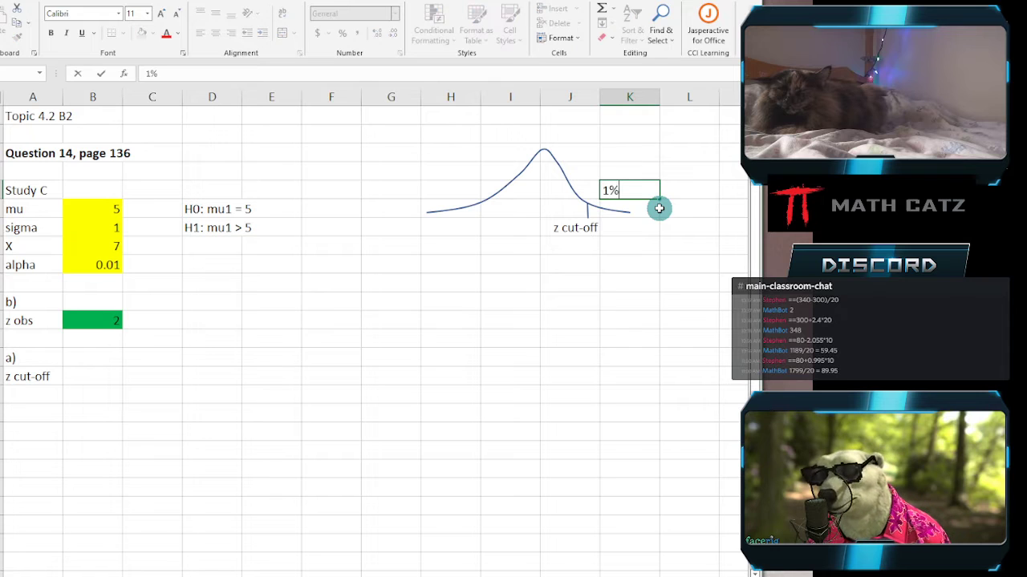
type("%")
left_click(460, 172)
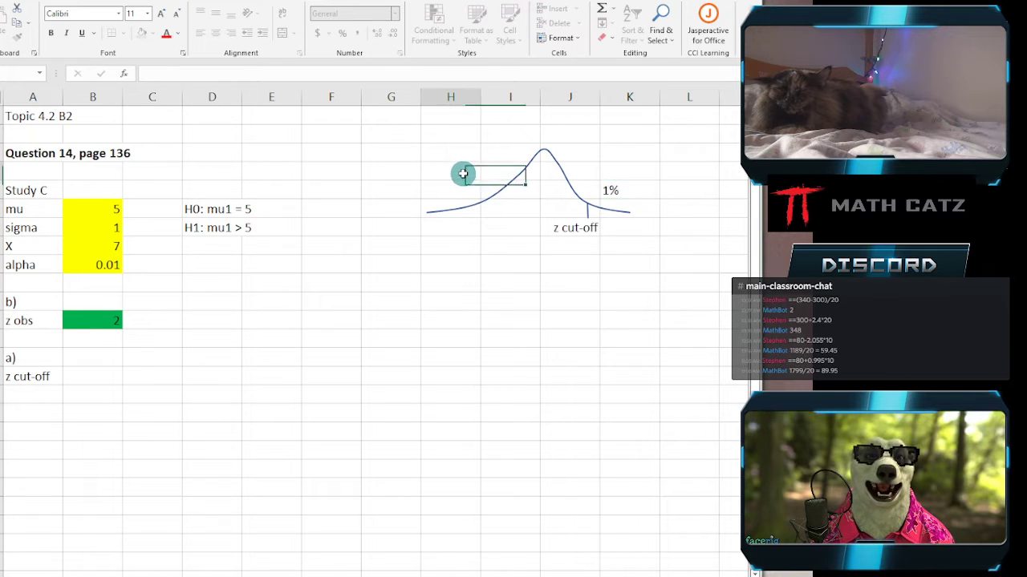
type("99")
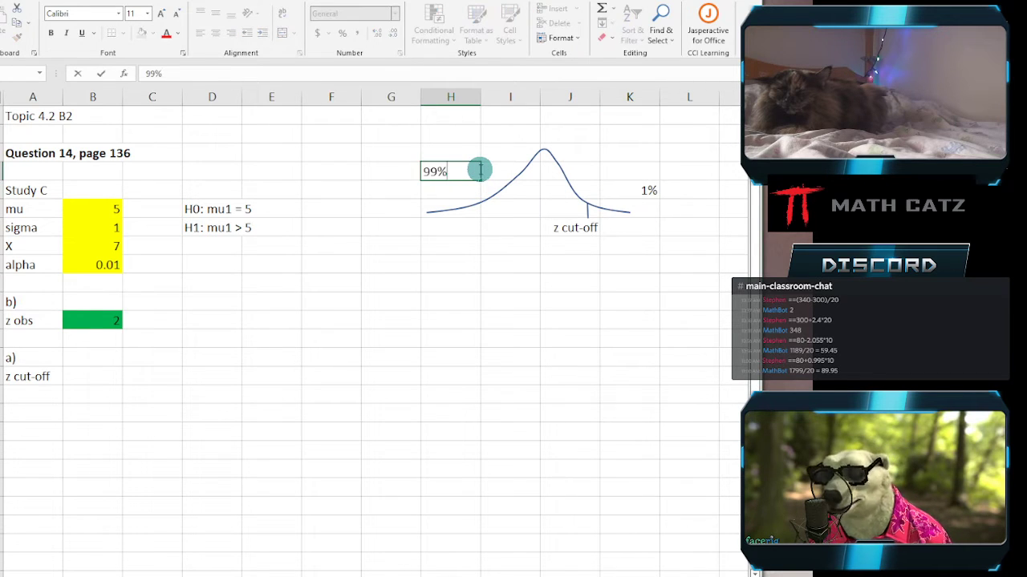
type("%")
left_click(488, 303)
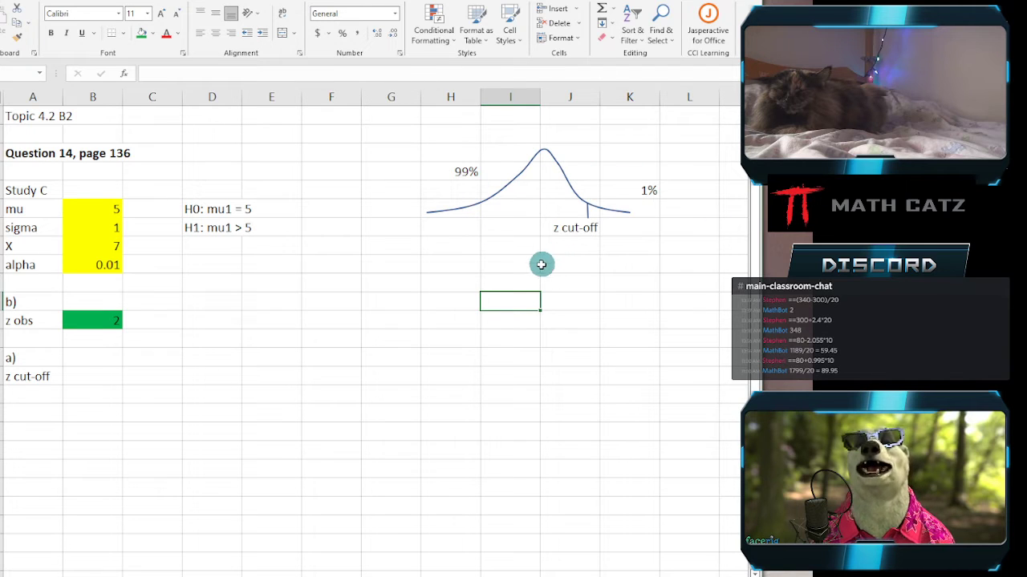
Look up the z score with 1% in the tail in Table A-1 of the PDF and return to the Excel worksheet.
left_click(113, 370)
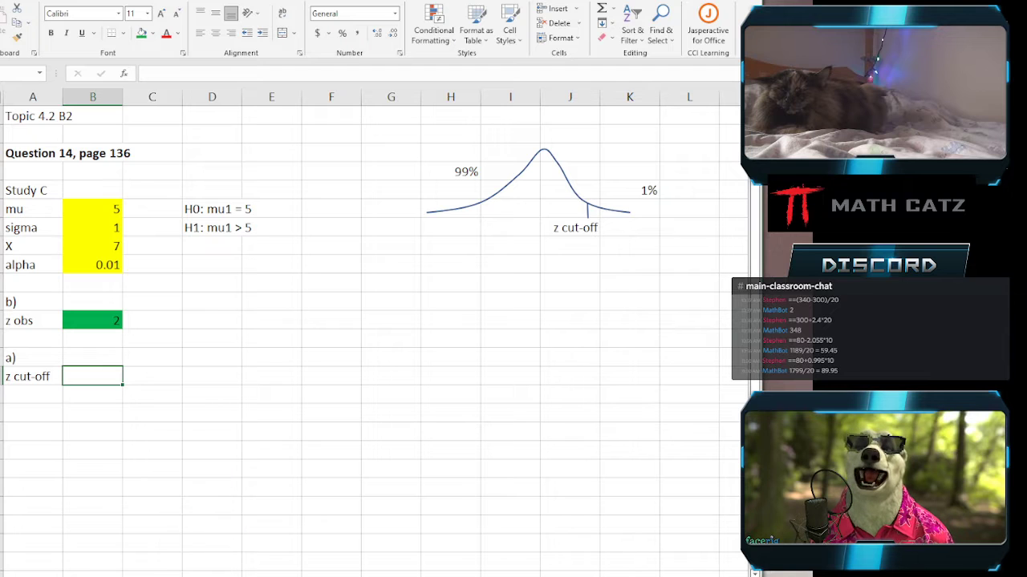
left_click(212, 576)
left_click(258, 1)
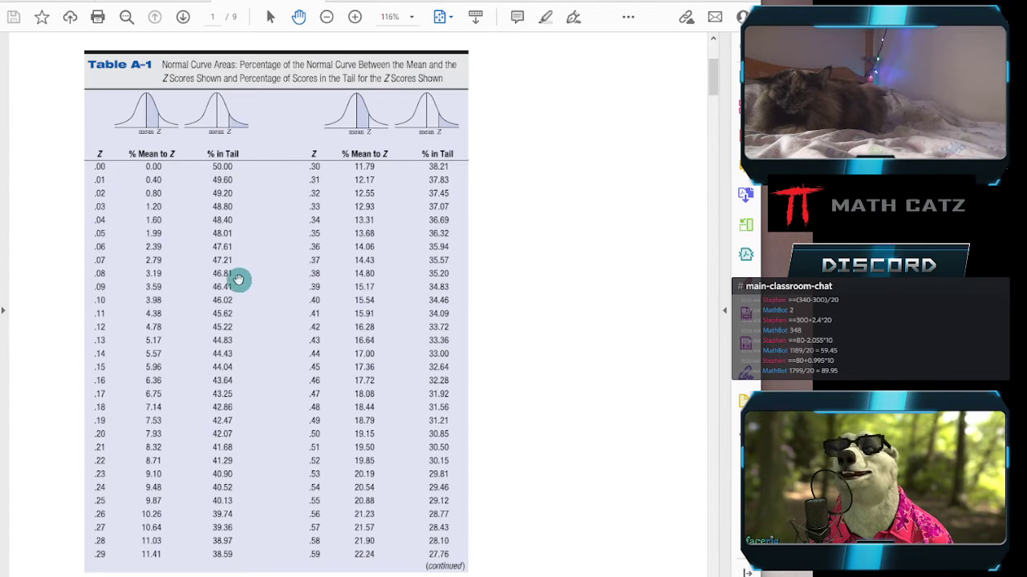
left_click_drag(232, 300, 236, 189)
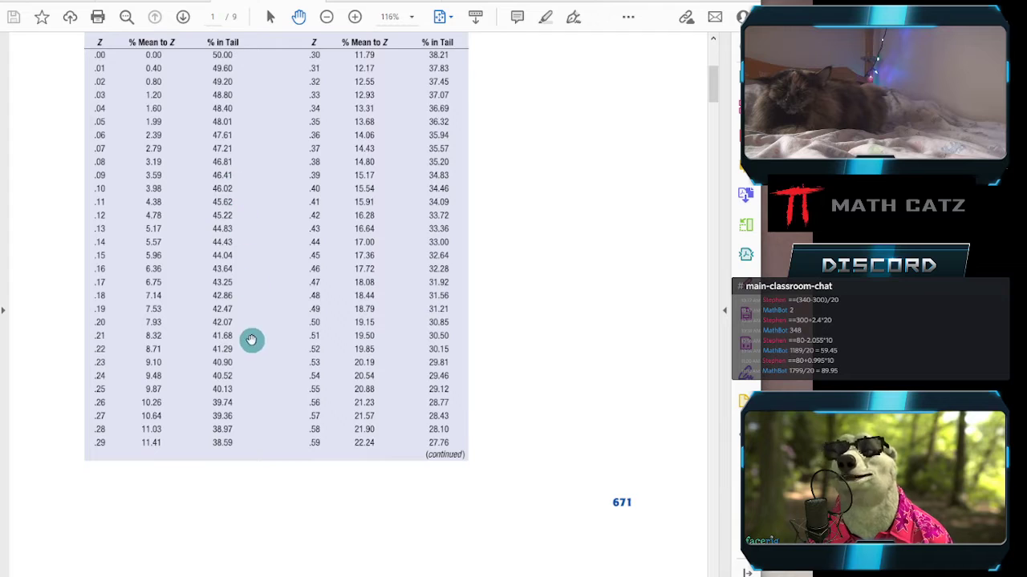
scroll(252, 356, "down", 8)
scroll(302, 396, "down", 10)
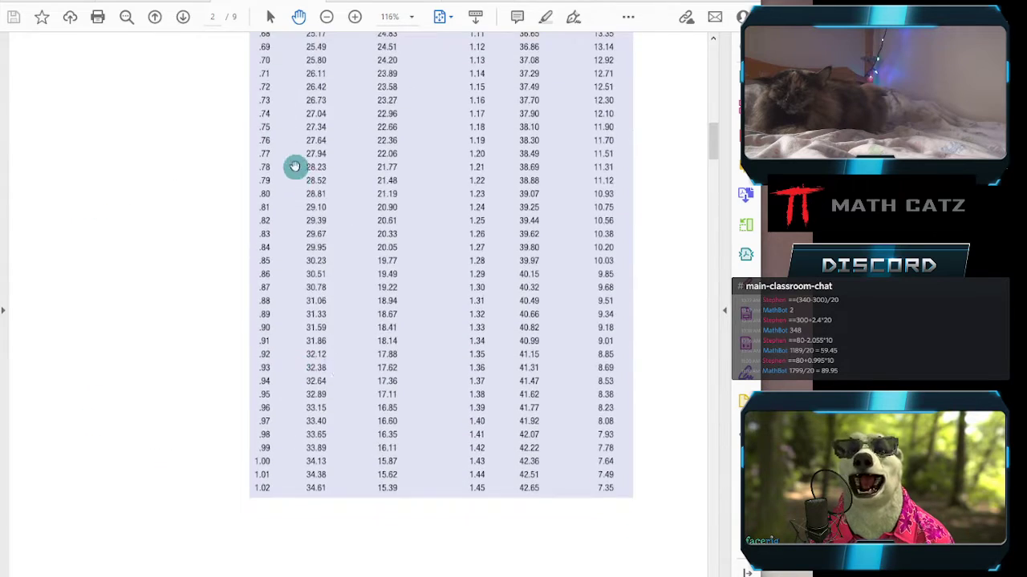
left_click_drag(465, 358, 481, 183)
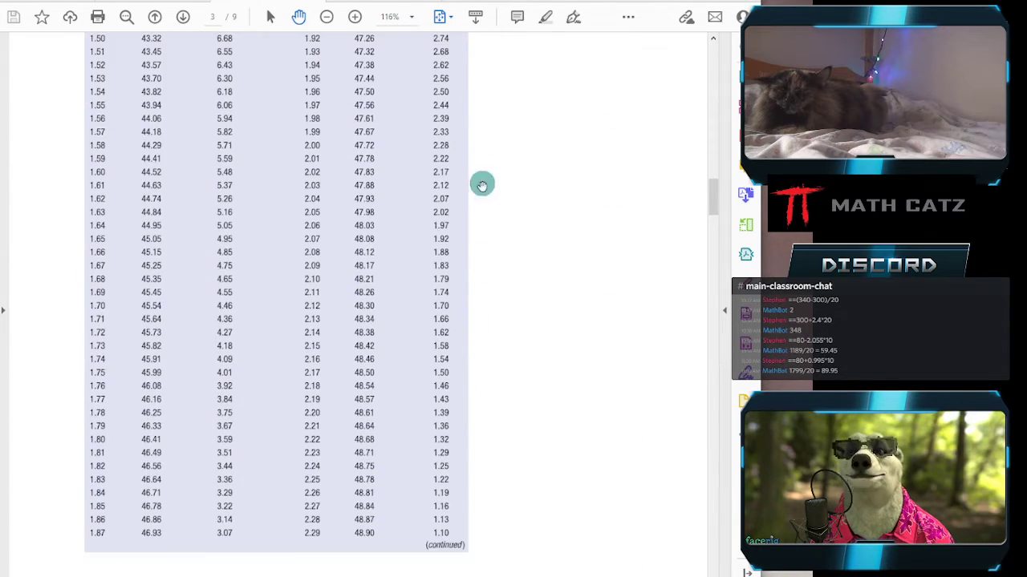
left_click_drag(476, 374, 462, 97)
scroll(462, 98, "down", 3)
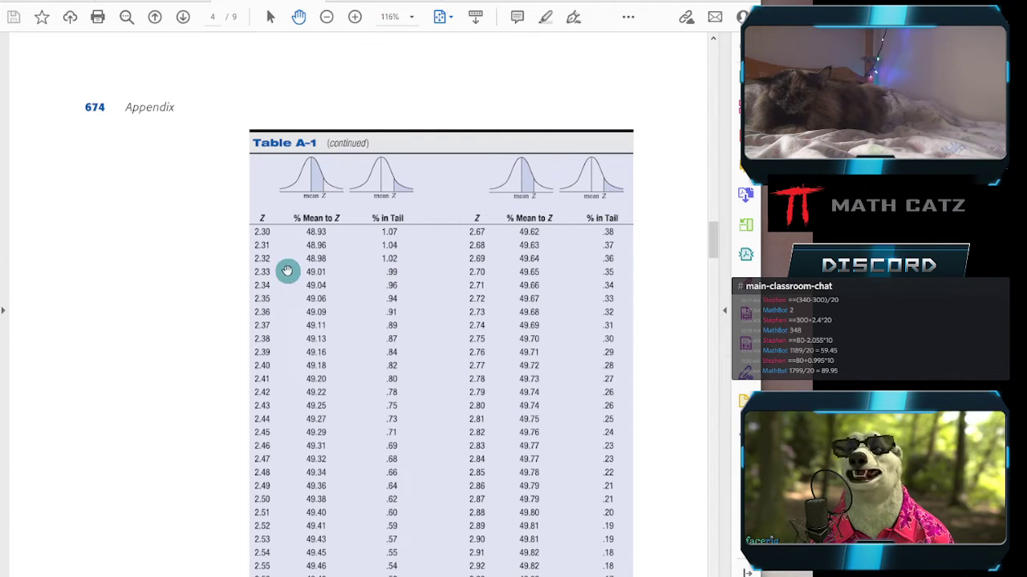
left_click(215, 576)
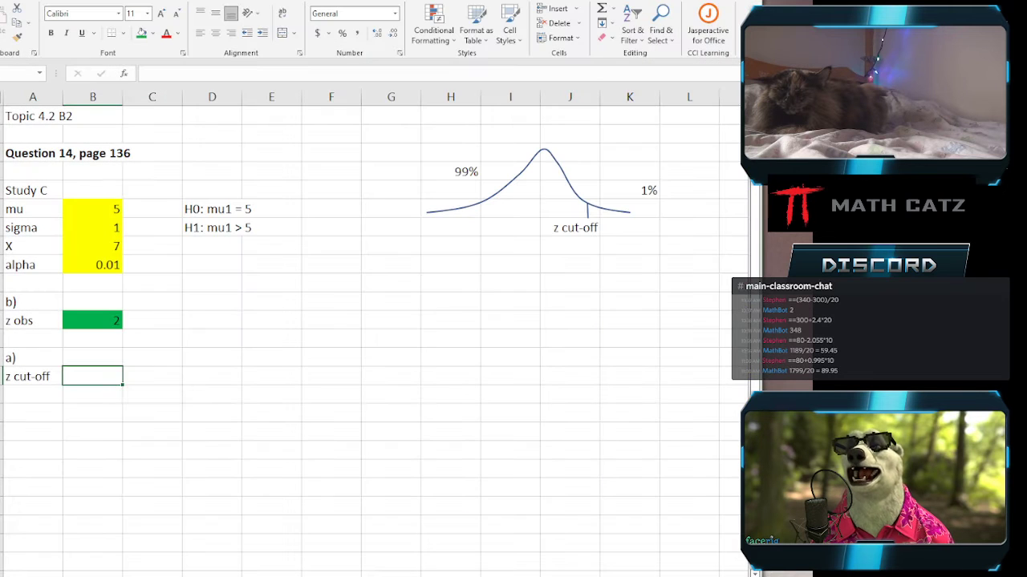
Search Excel's functions for "normal" from cell B15 and bring the NORM.S functions into view.
left_click(123, 74)
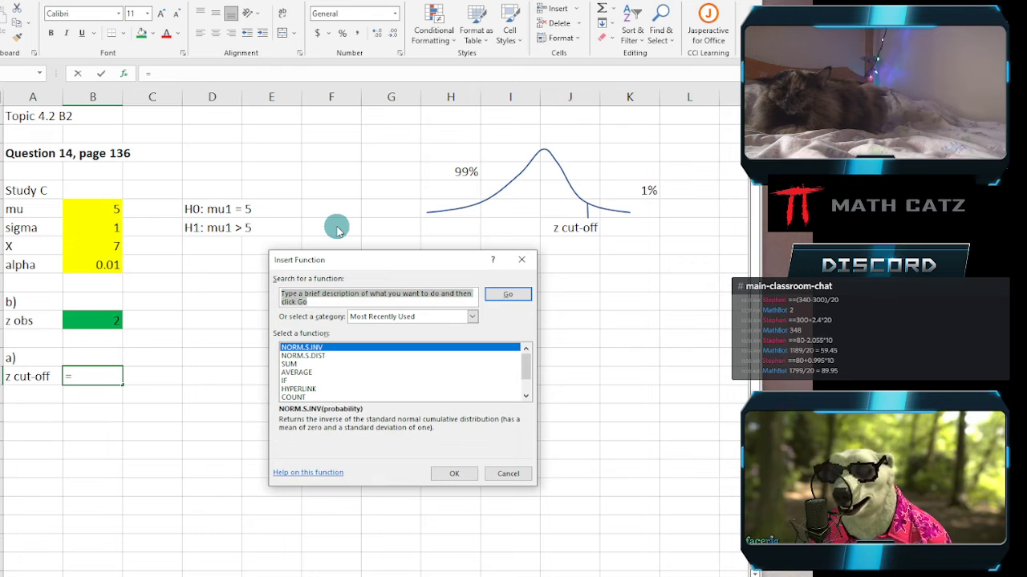
type("normal")
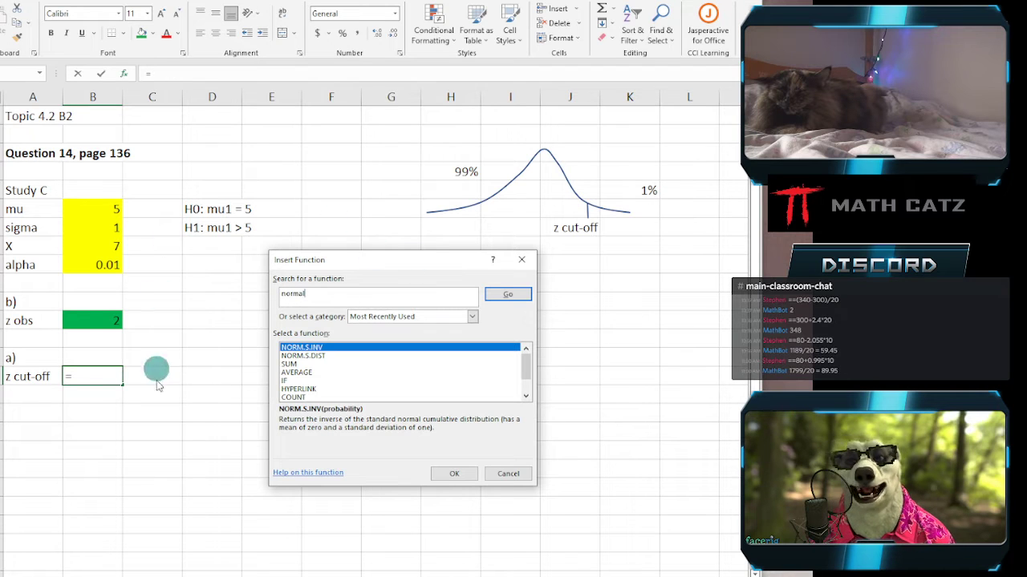
left_click(506, 297)
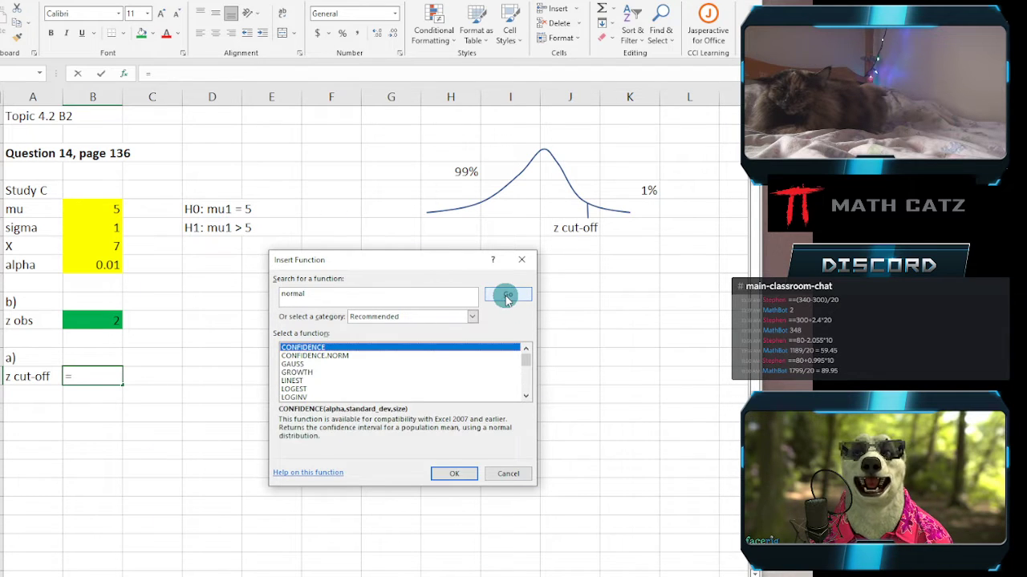
left_click(526, 398)
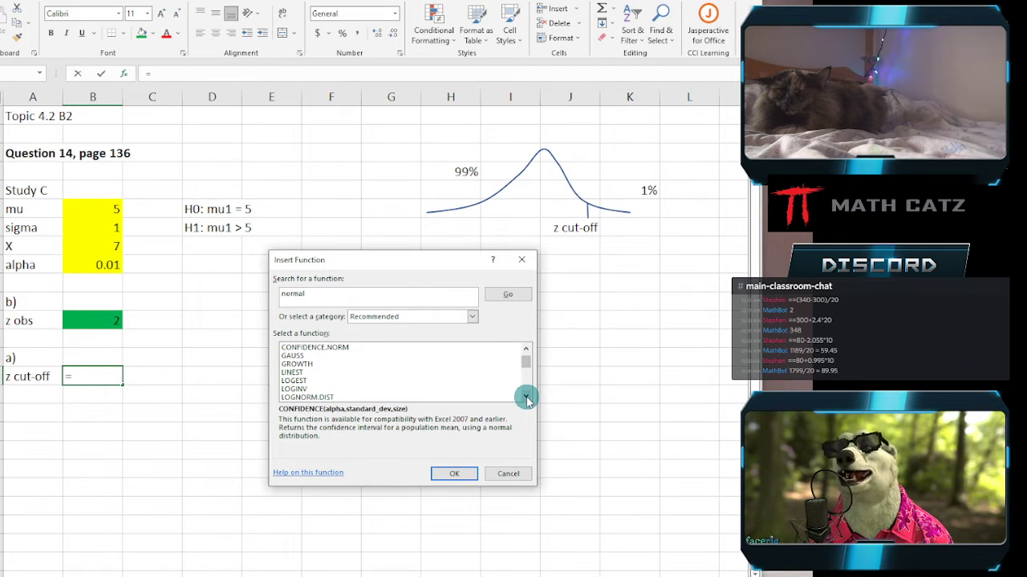
left_click(526, 397)
left_click(527, 397)
left_click(526, 398)
left_click(526, 398)
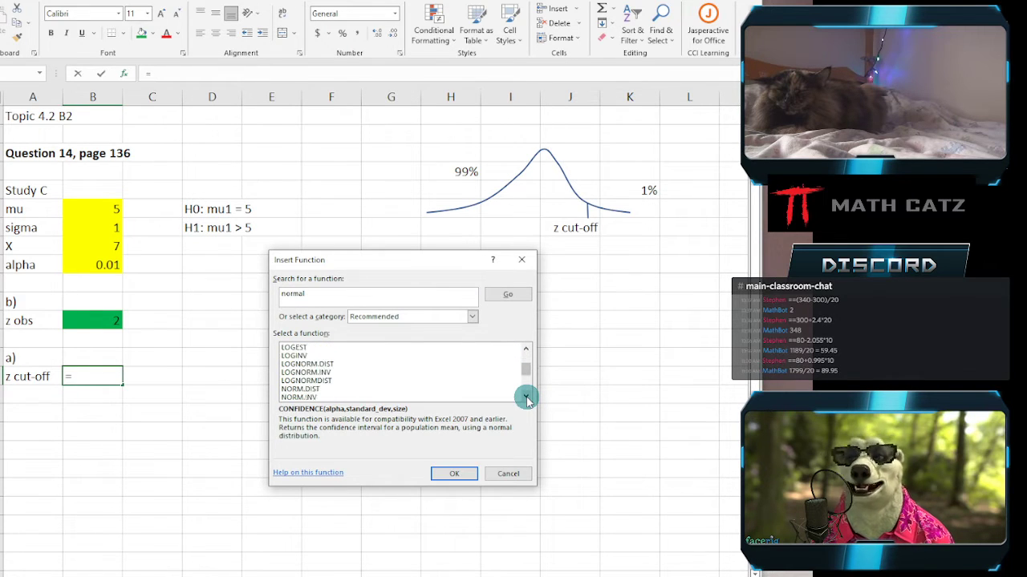
left_click(526, 398)
left_click(526, 398)
left_click(527, 398)
left_click(526, 398)
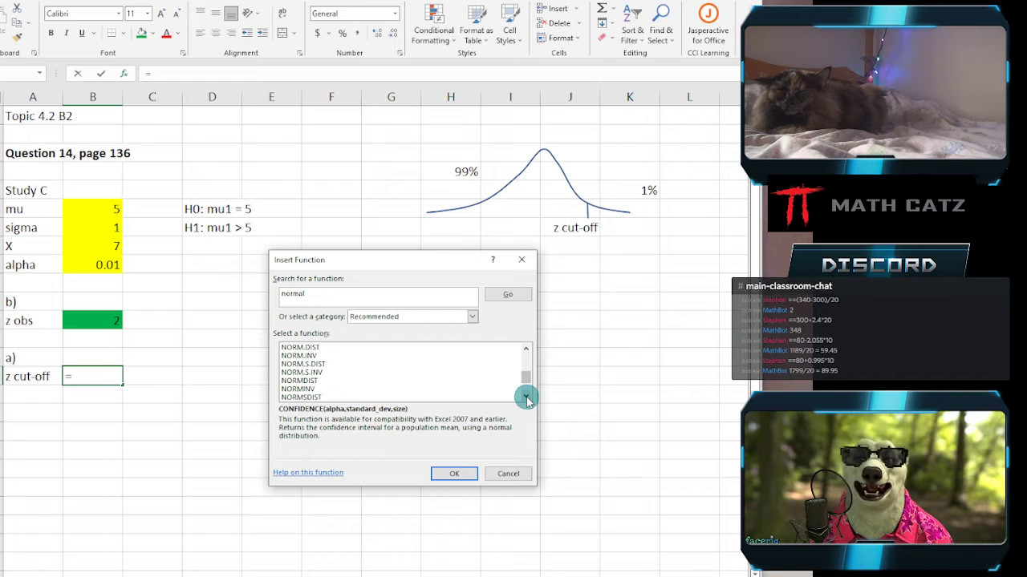
Compare the descriptions and arguments of the NORM.S.DIST and NORM.S.INV functions.
left_click(303, 364)
left_click(306, 373)
left_click(303, 364)
left_click(307, 373)
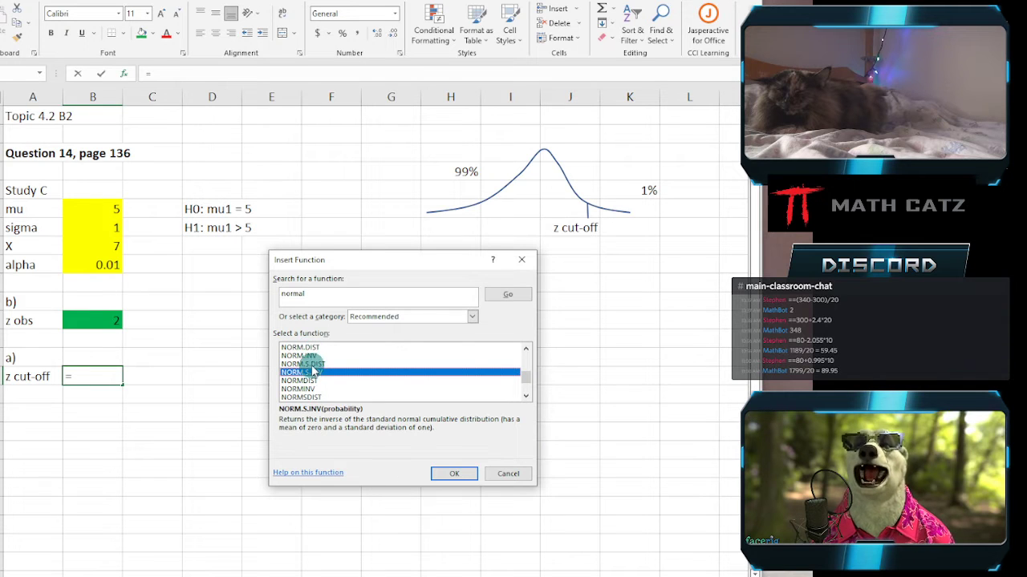
left_click(304, 364)
left_click(306, 373)
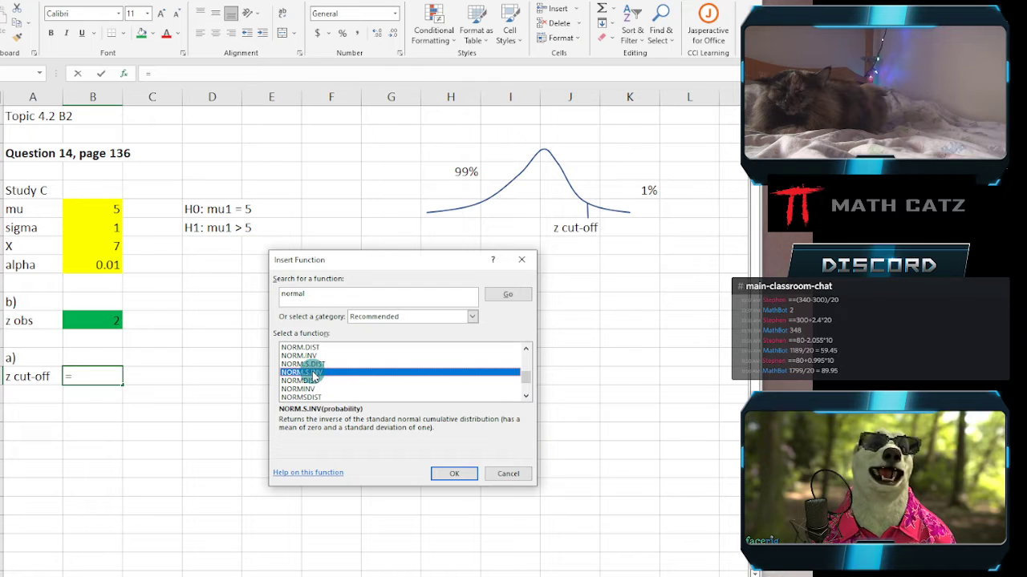
left_click(313, 365)
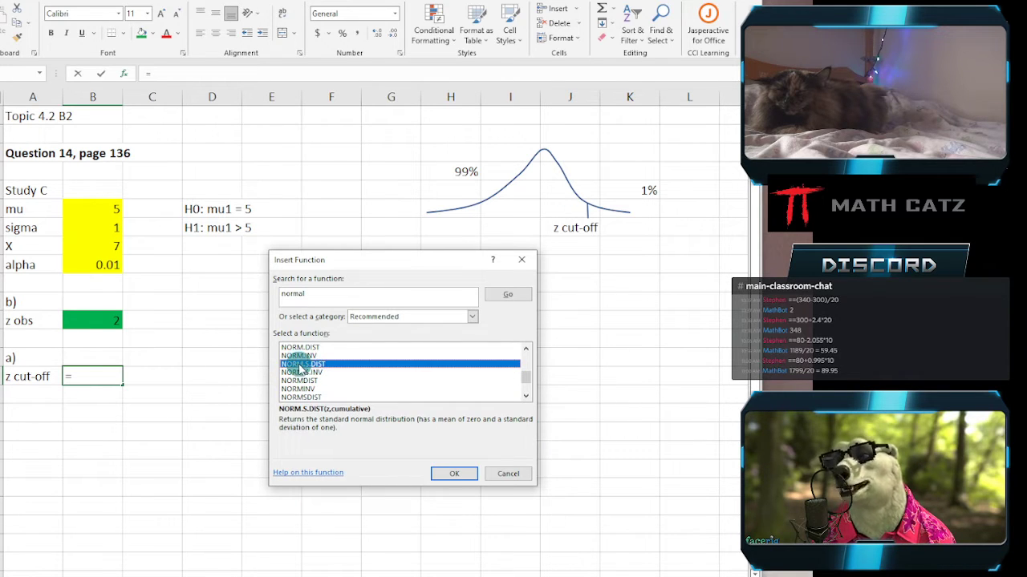
left_click(309, 373)
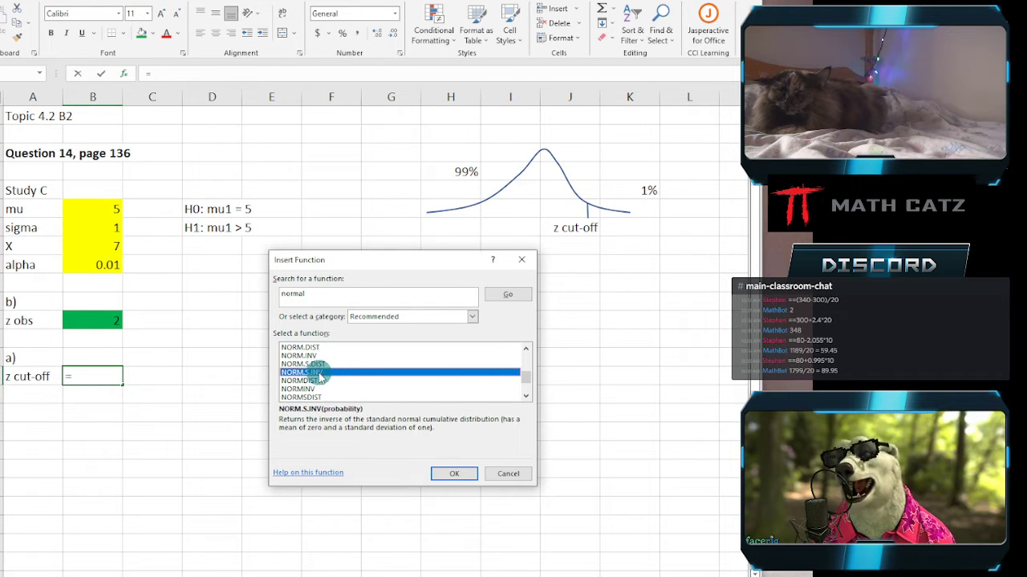
left_click(323, 364)
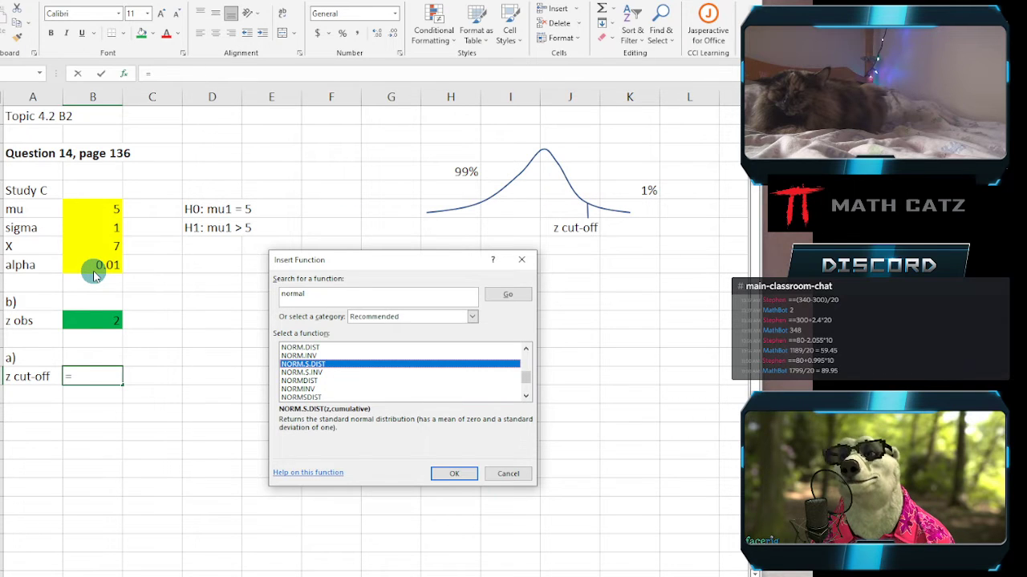
Calculate the z cut-off in B15 using NORM.S.INV with a probability of 0.99.
left_click(305, 373)
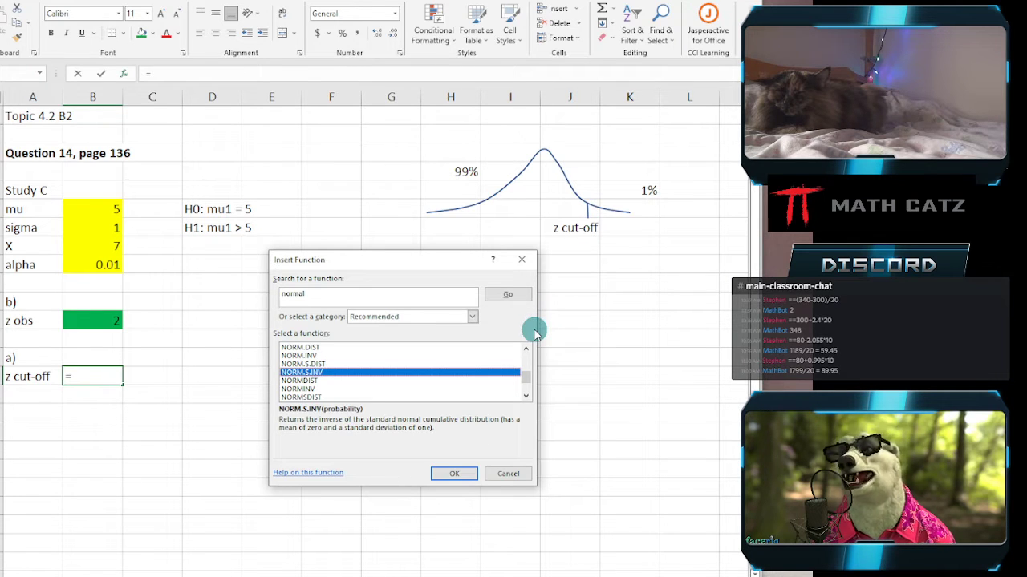
left_click(454, 473)
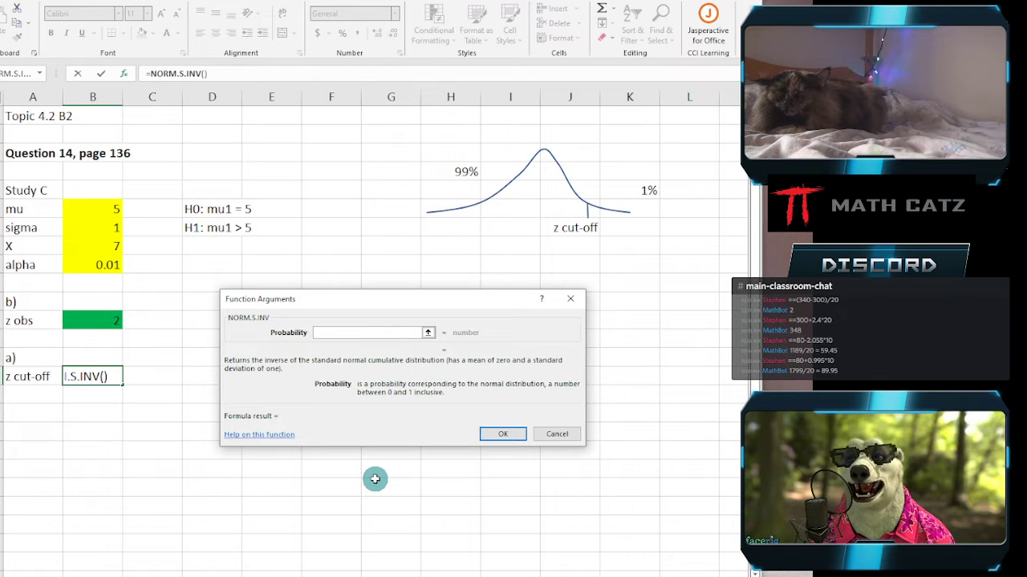
type("0.99")
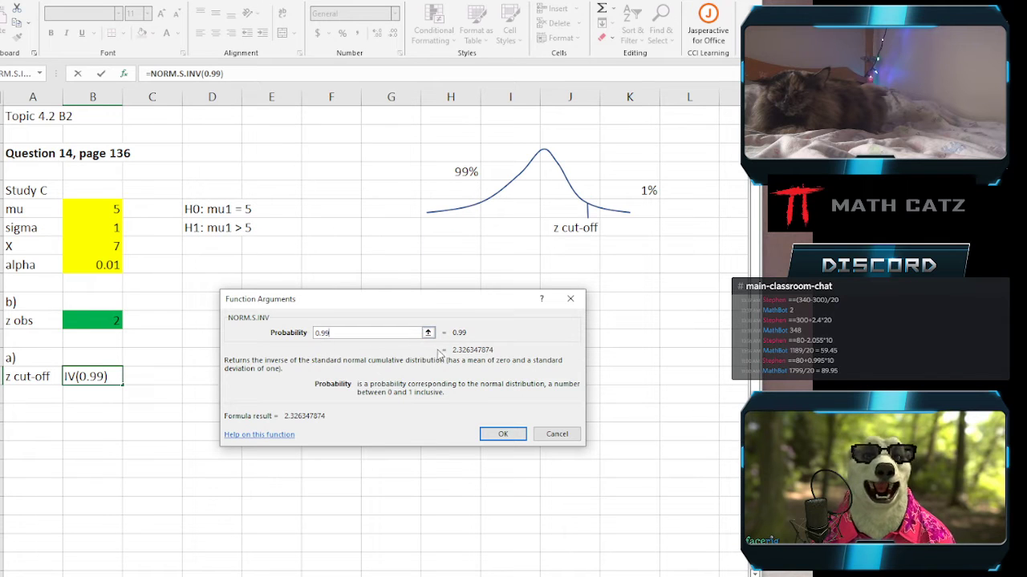
left_click(502, 434)
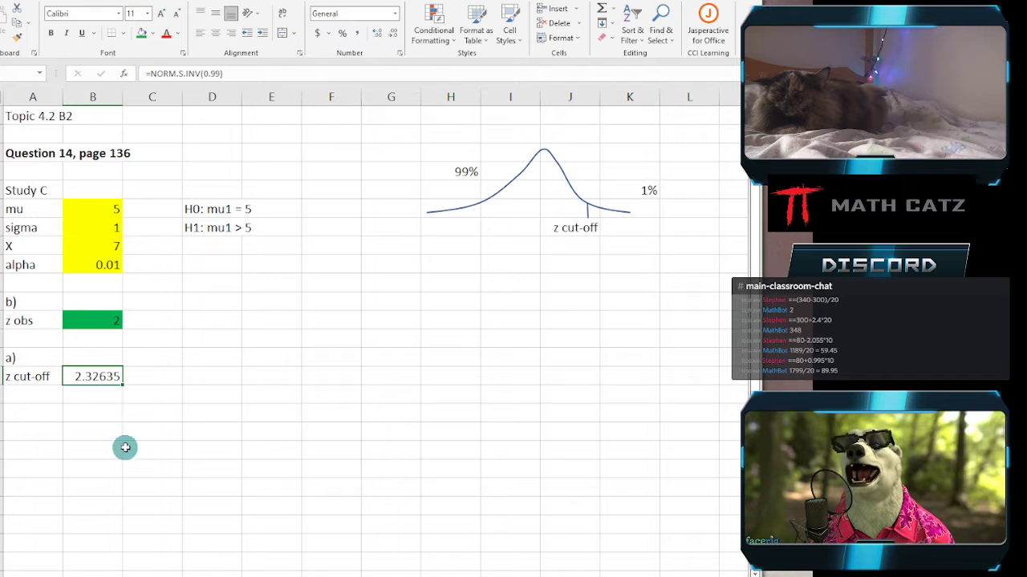
Check the calculated z cut-off against Table A-1 in the PDF and fill cell B15 green.
left_click(221, 576)
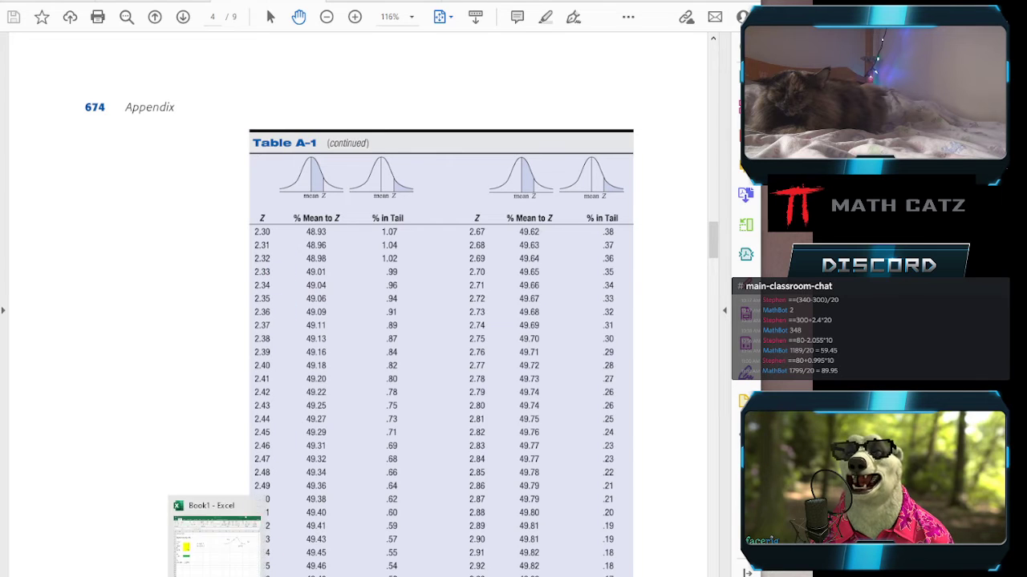
left_click(186, 547)
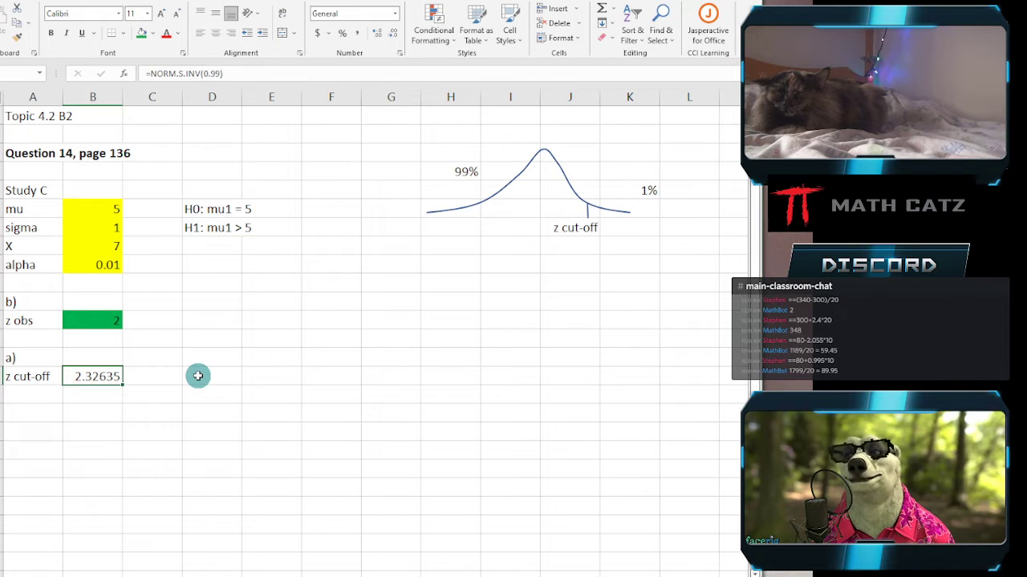
key("alt+Tab")
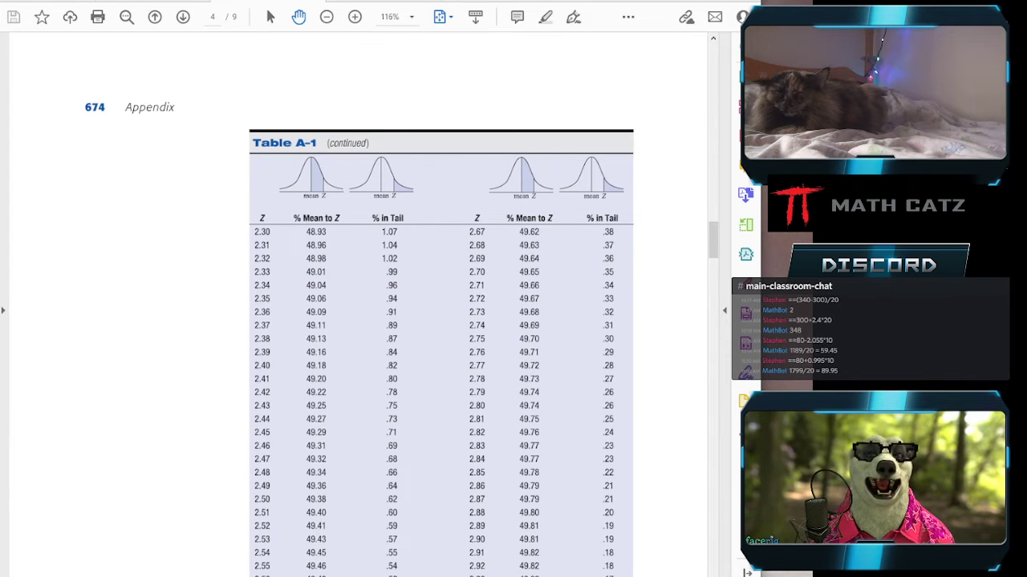
key("alt+Tab")
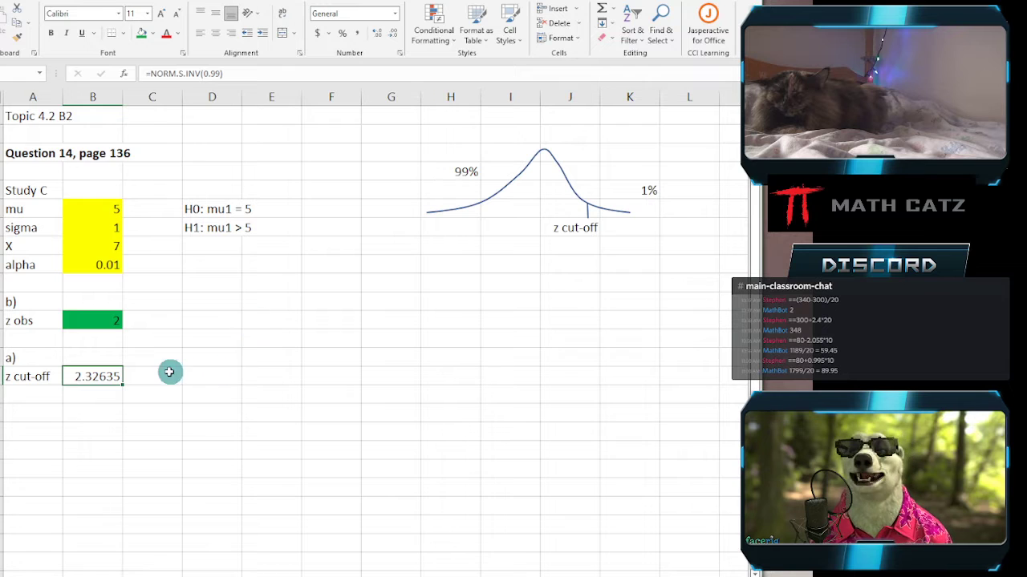
left_click(143, 34)
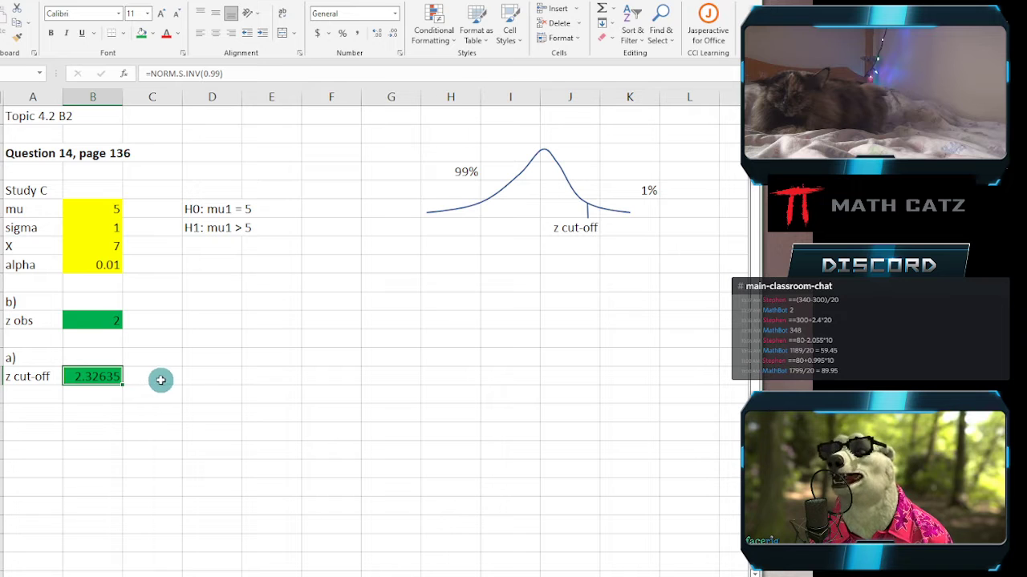
Insert NORM.S.INV in cell D15 with the alpha cell B9 as its probability.
left_click(226, 376)
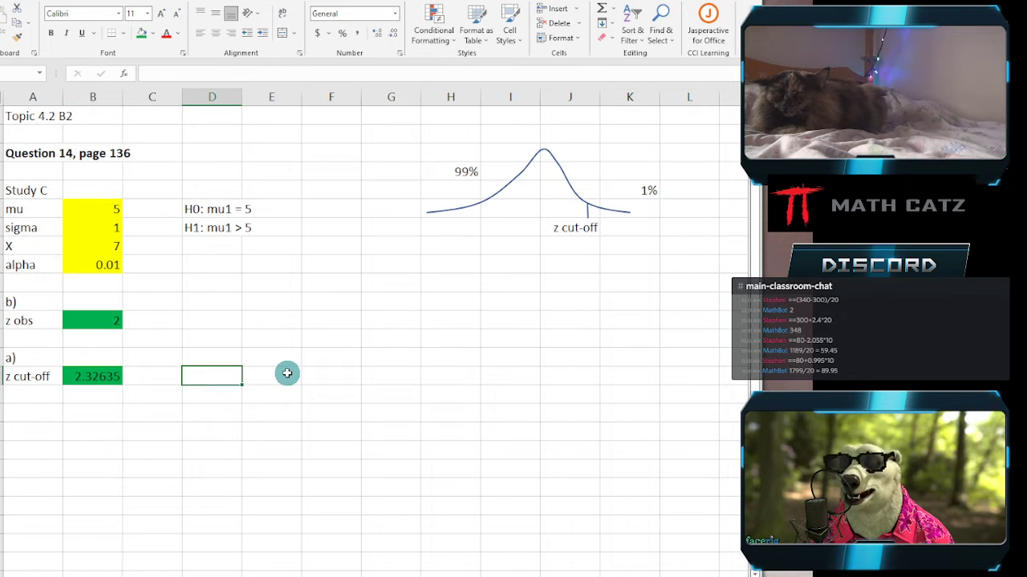
left_click(128, 75)
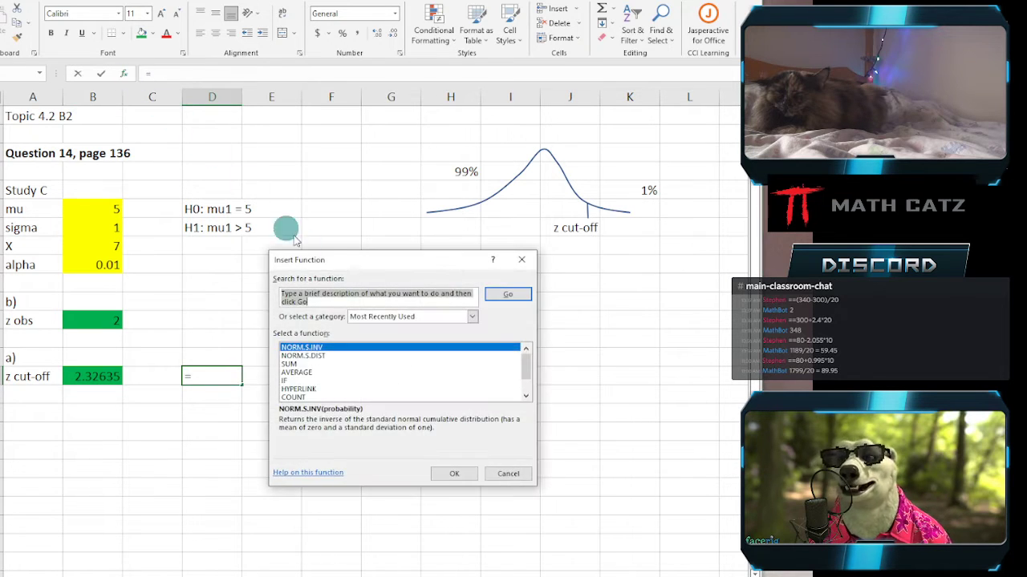
left_click_drag(342, 266, 392, 211)
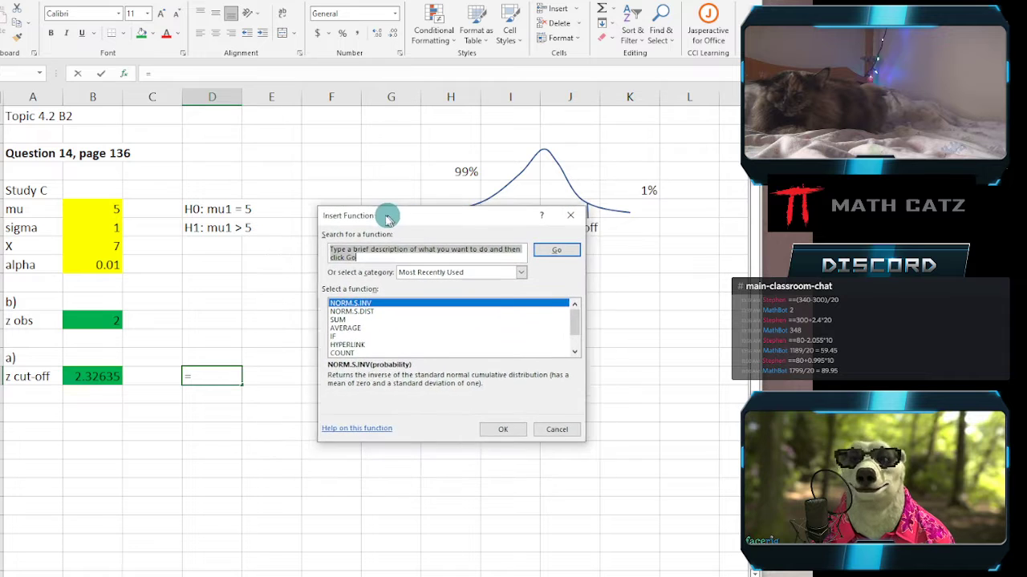
left_click(358, 304)
left_click(492, 441)
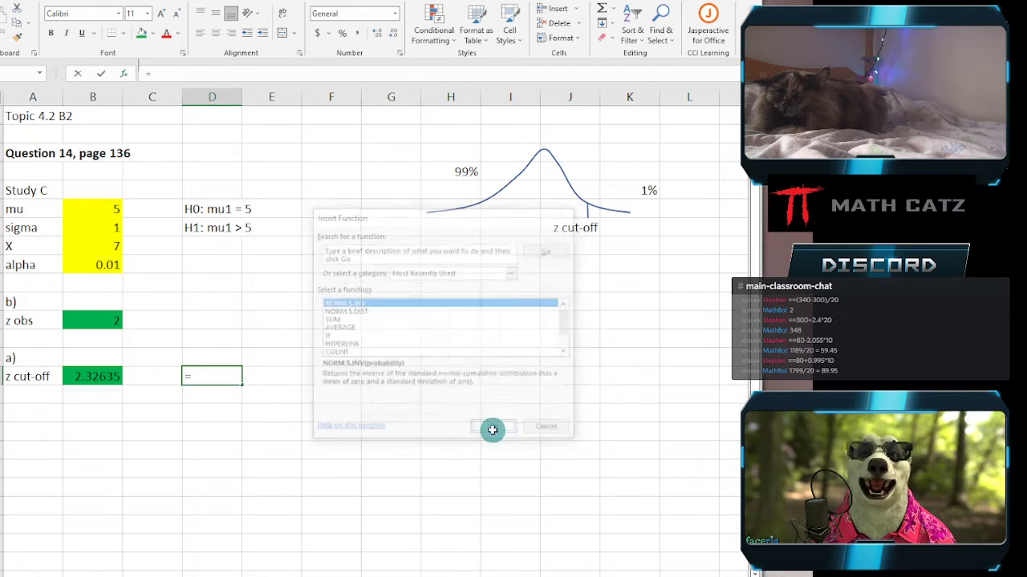
left_click_drag(400, 263, 419, 301)
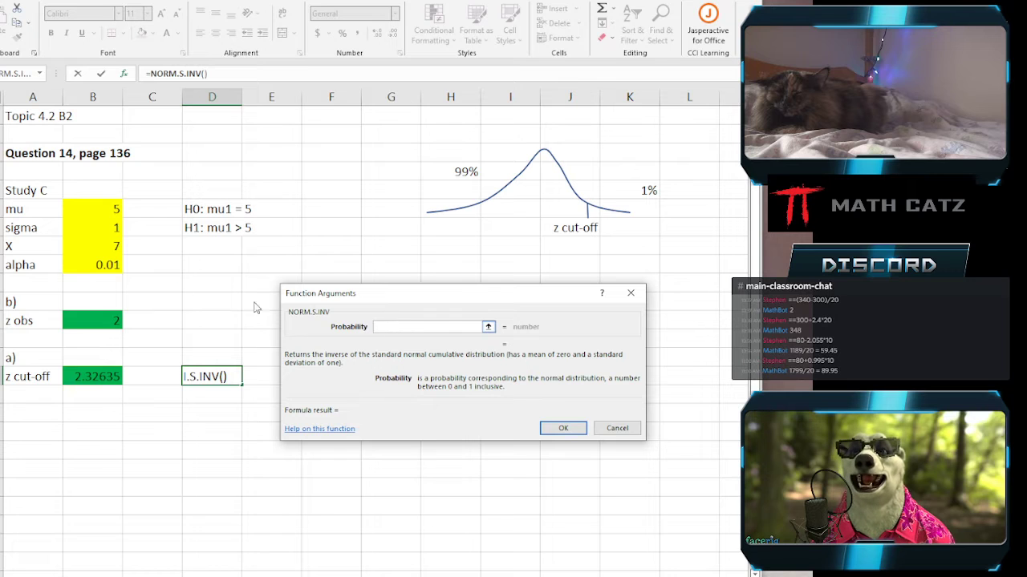
left_click(88, 264)
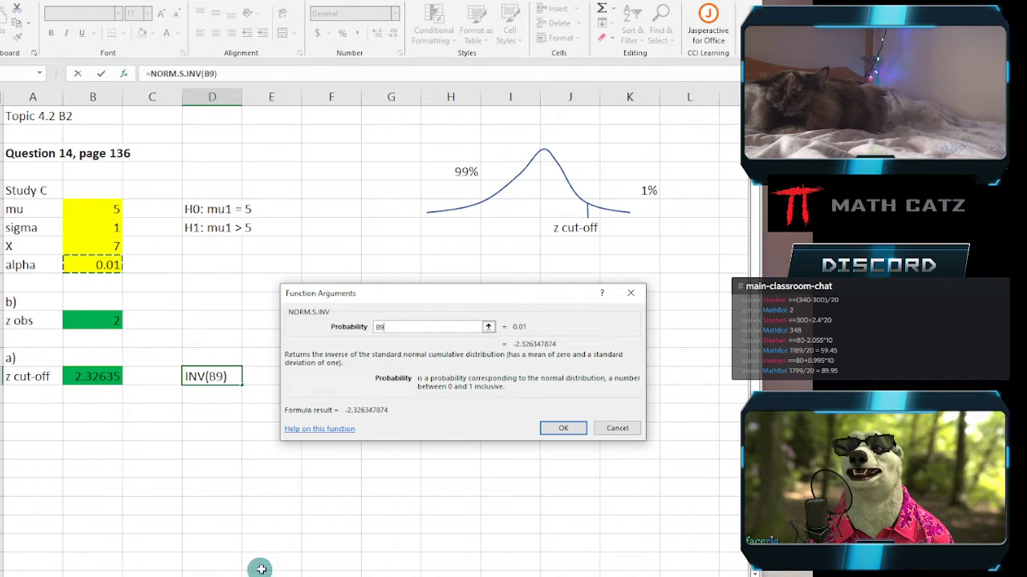
left_click(563, 428)
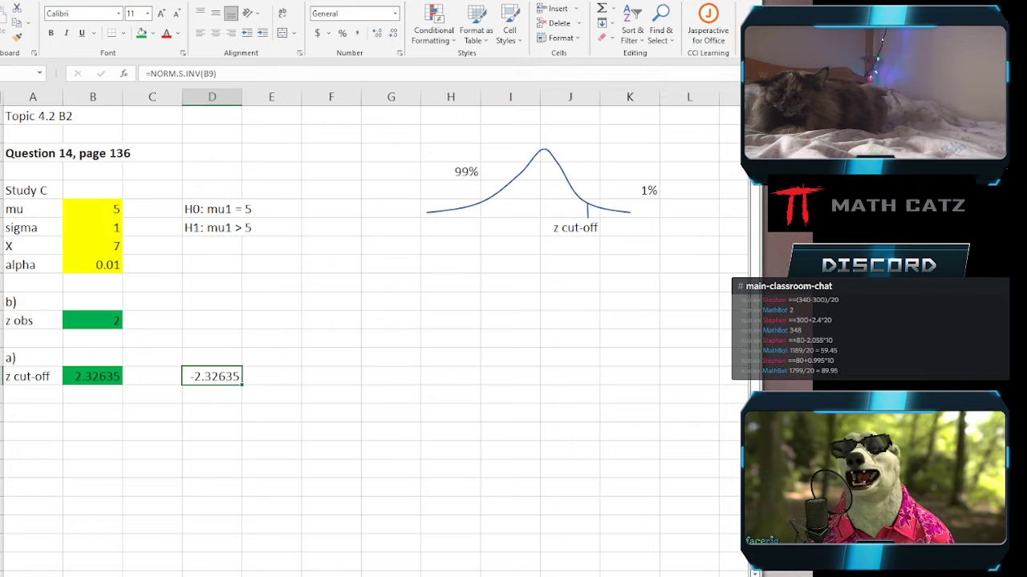
Revisit Table A-1 in the PDF, then delete the NORM.S.INV formula from cell D15 of the worksheet.
left_click(672, 1)
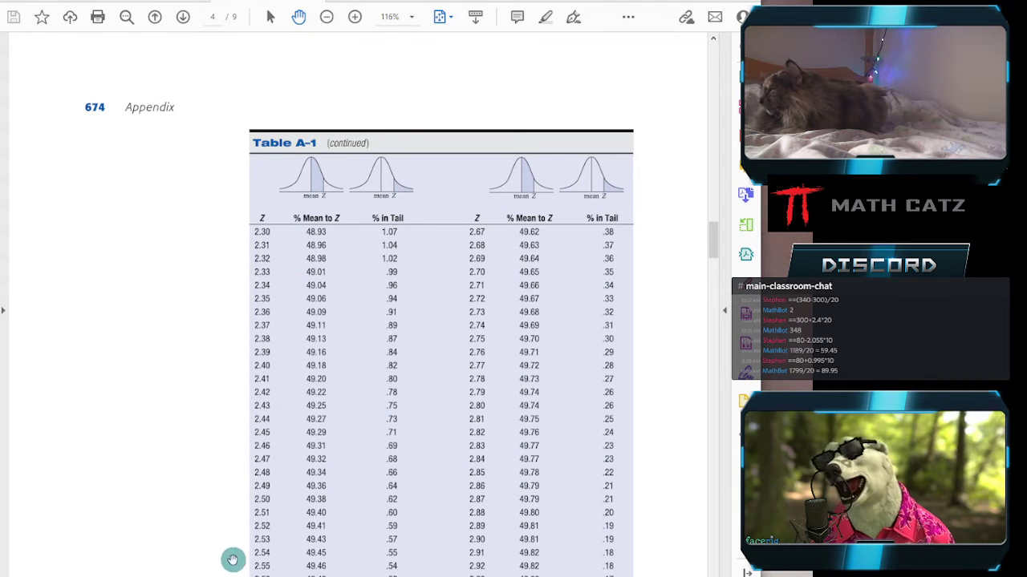
left_click(255, 576)
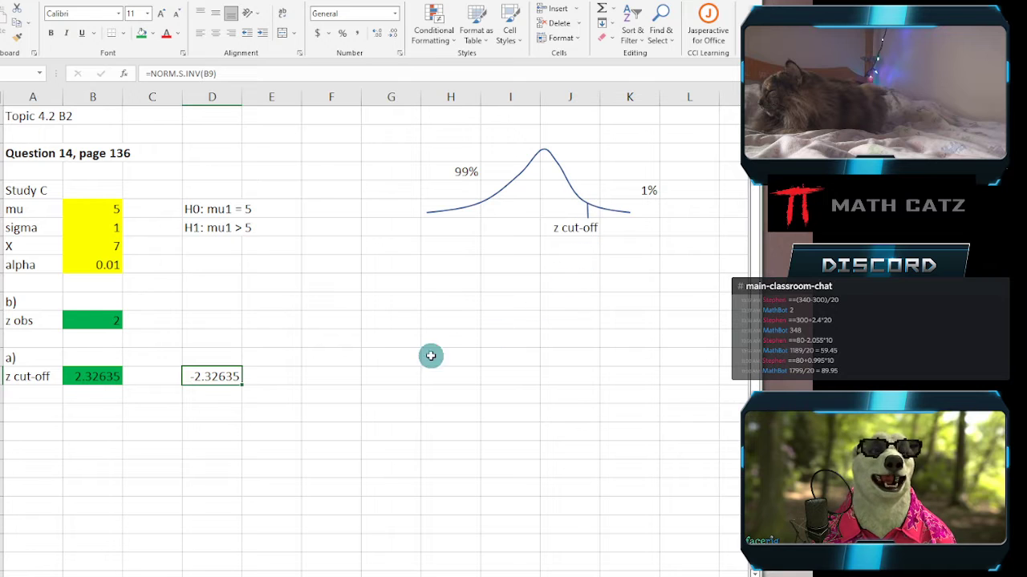
key("Delete")
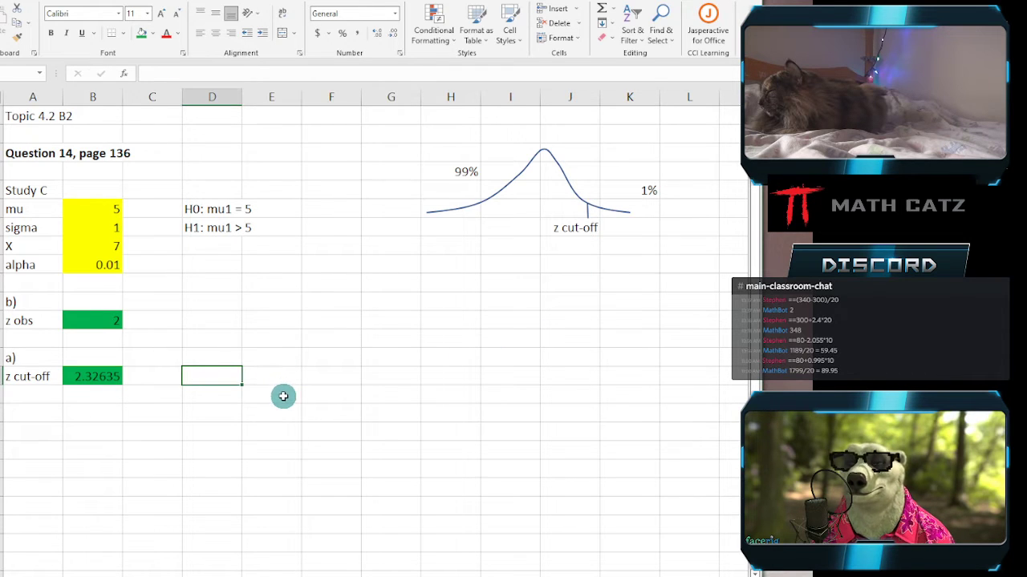
left_click(283, 396)
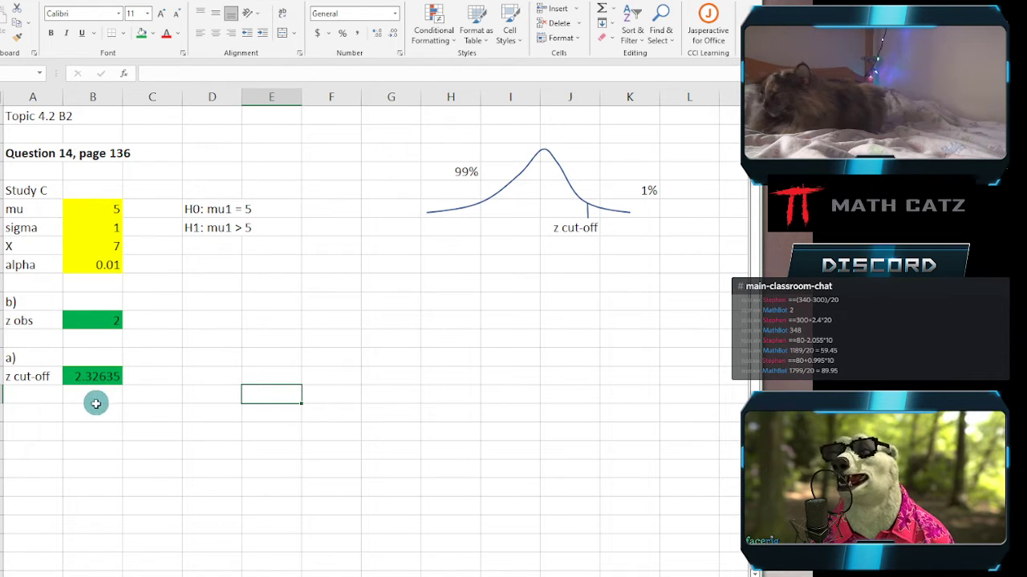
Label the answer section for part c) in cell A17.
left_click(42, 413)
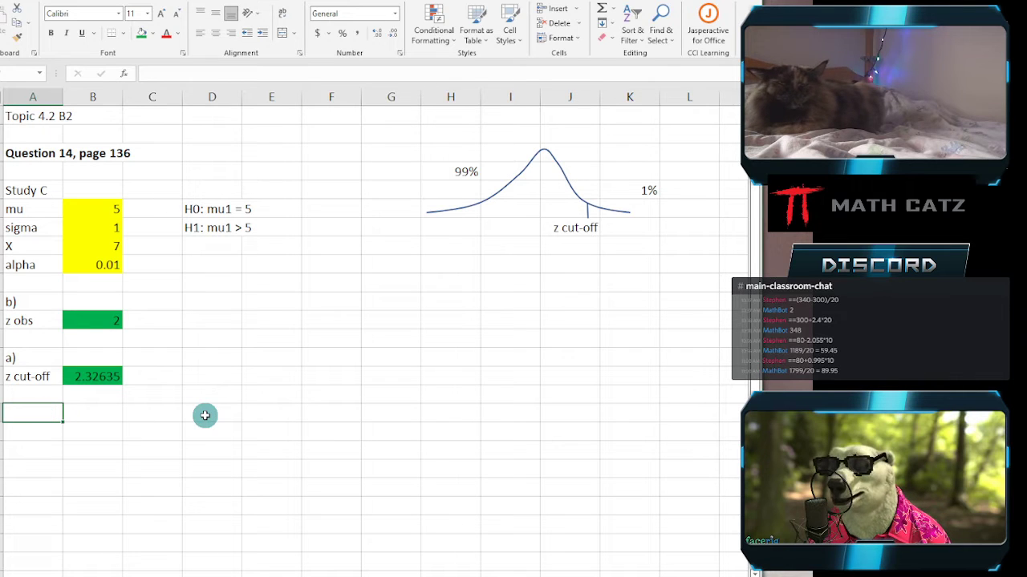
type("c)")
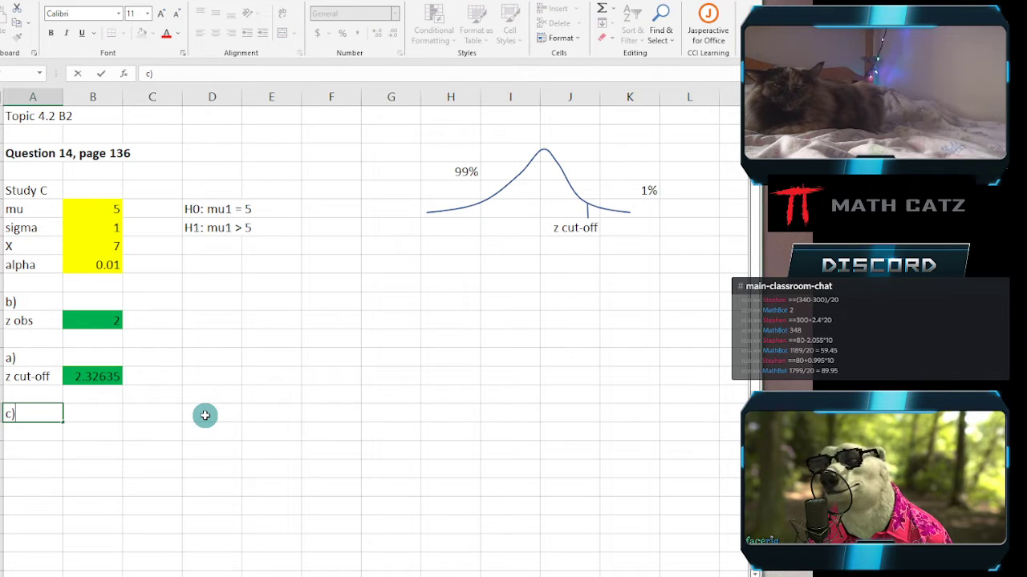
key("Return")
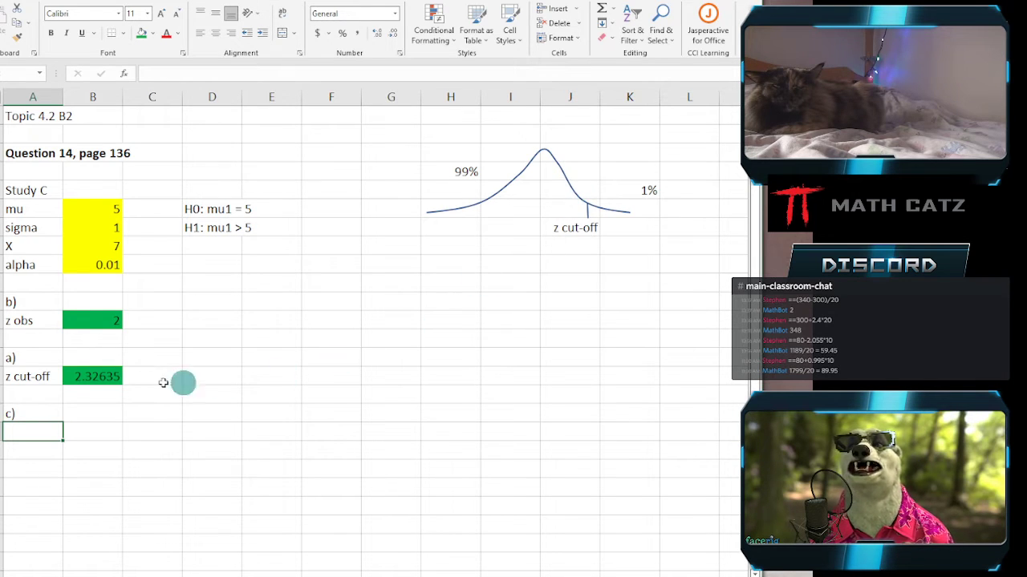
Write the test decision in A18: "Since z obs < z cut-off, we do not reject H0".
type("Since")
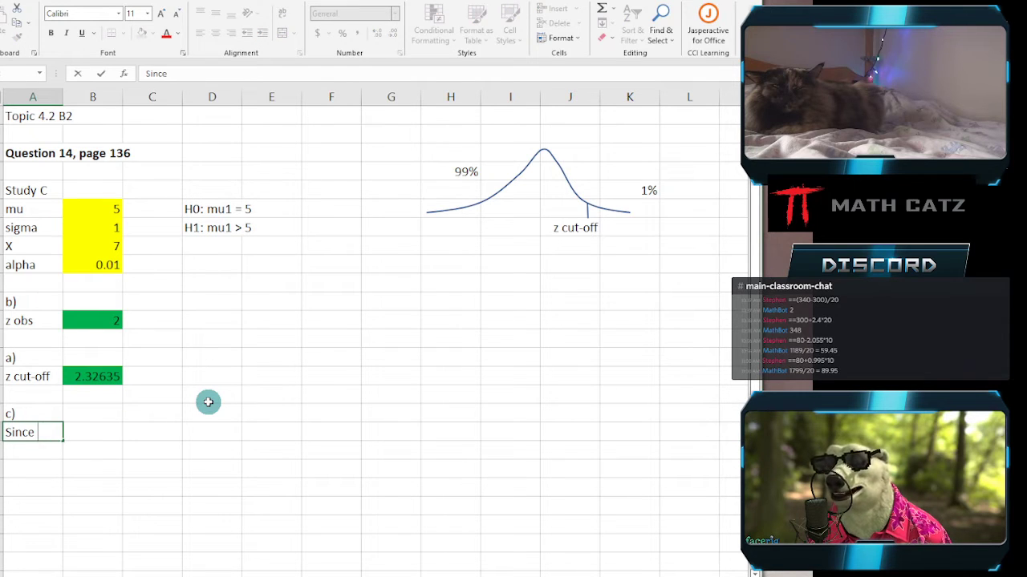
type(" z obs")
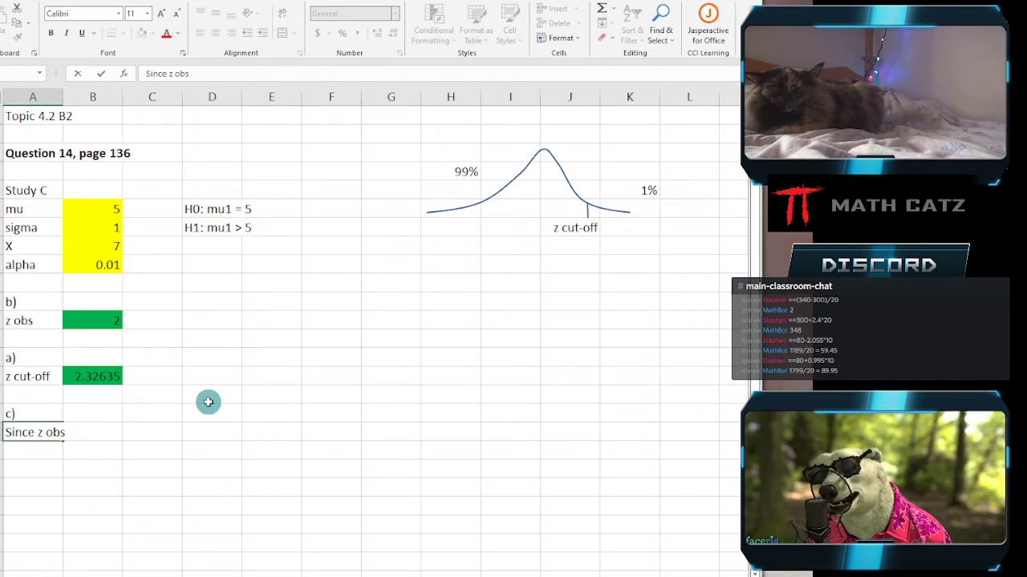
type(" < z c")
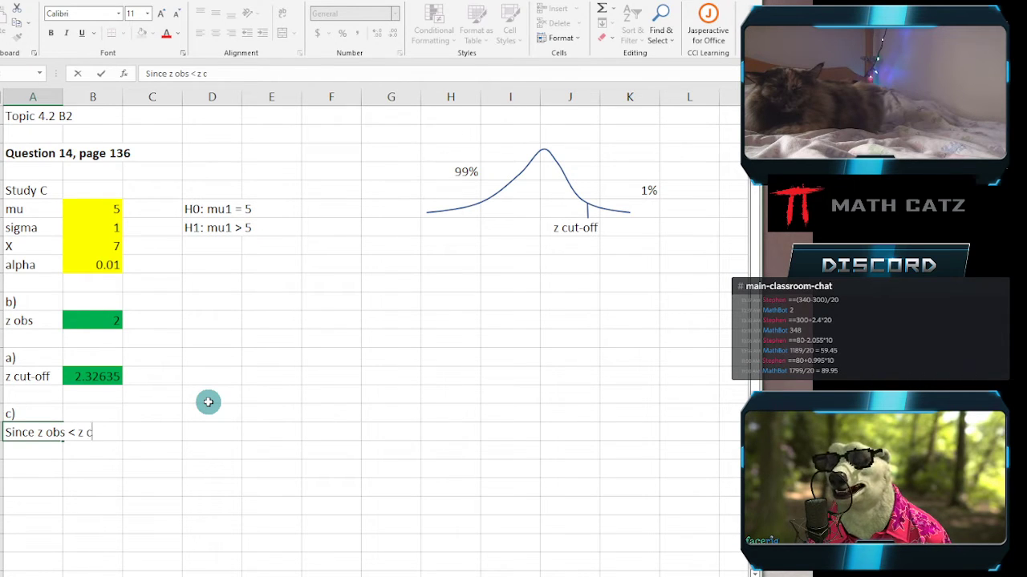
type("ut-ff")
key("BackSpace")
key("BackSpace")
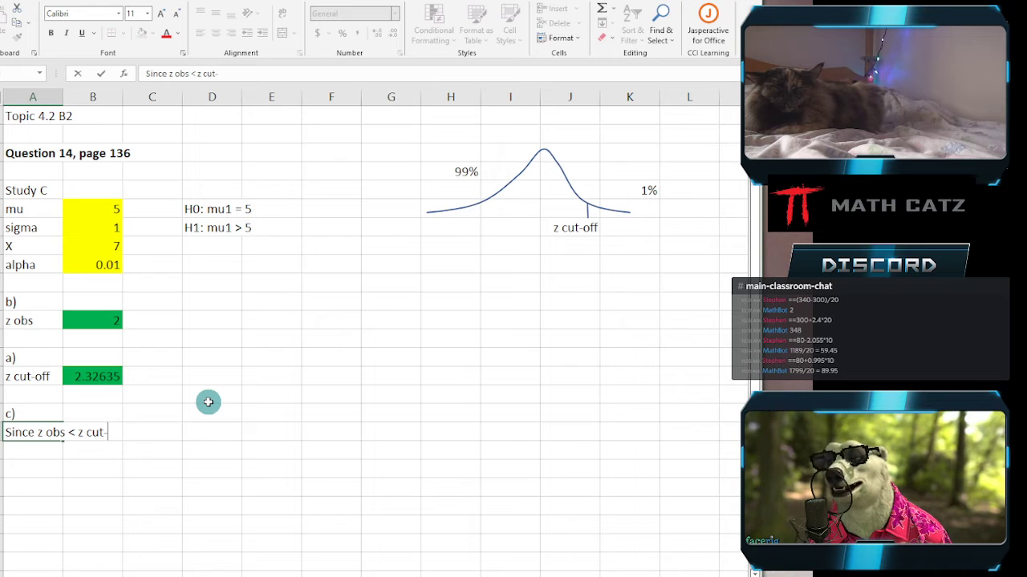
type("off, we ")
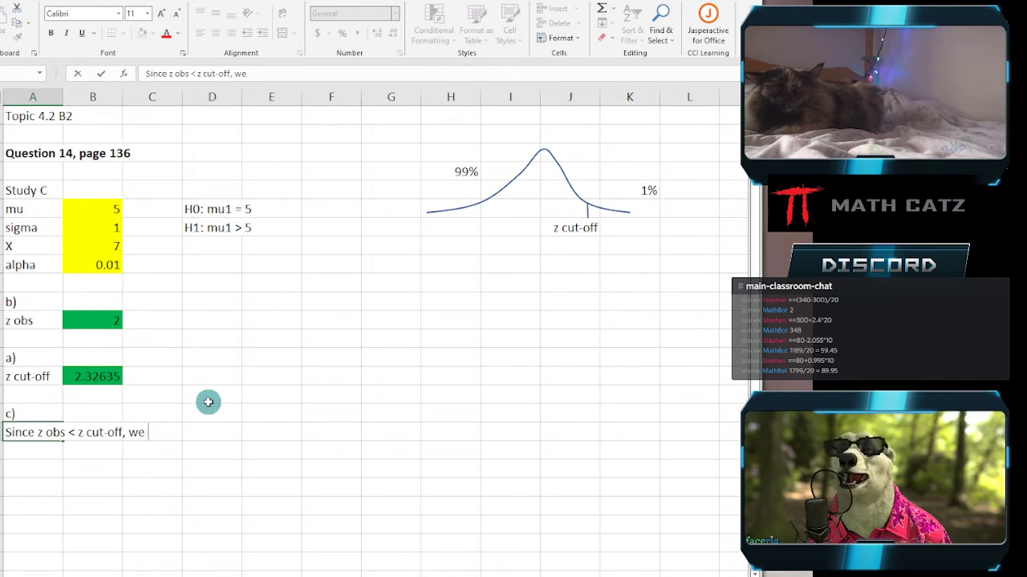
type("do not reje")
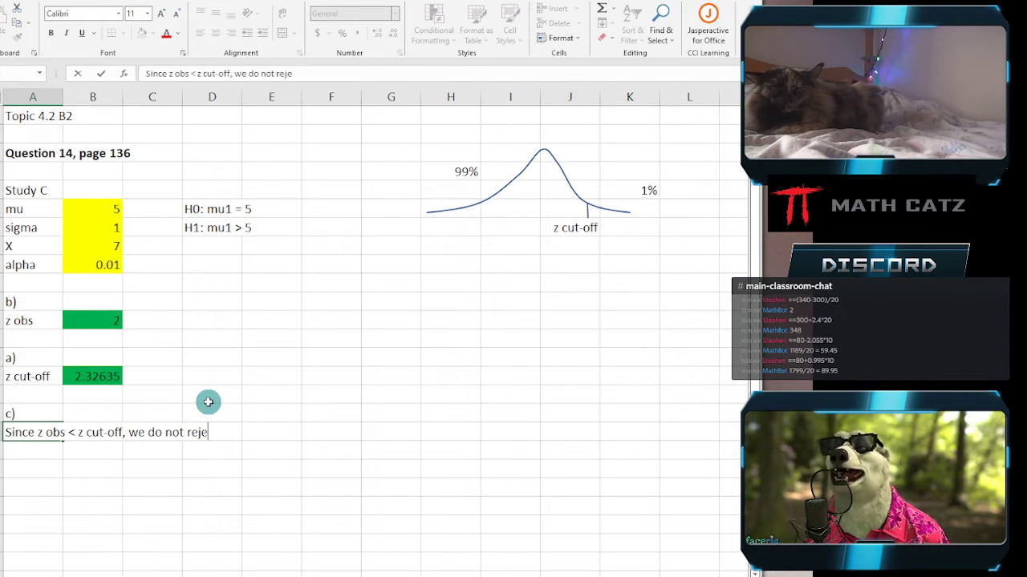
type("ct th")
key("BackSpace")
key("BackSpace")
key("BackSpace")
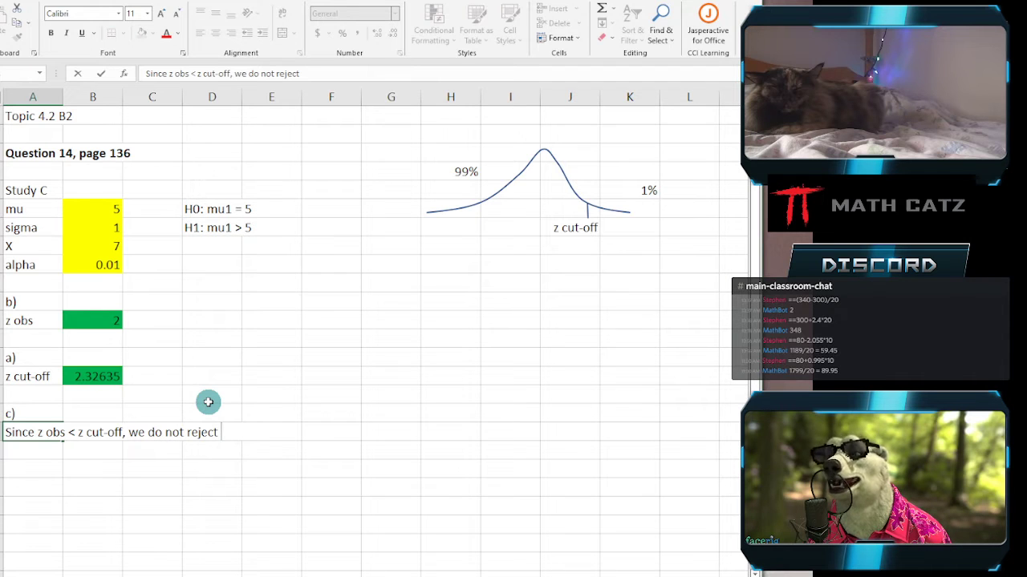
type("H0")
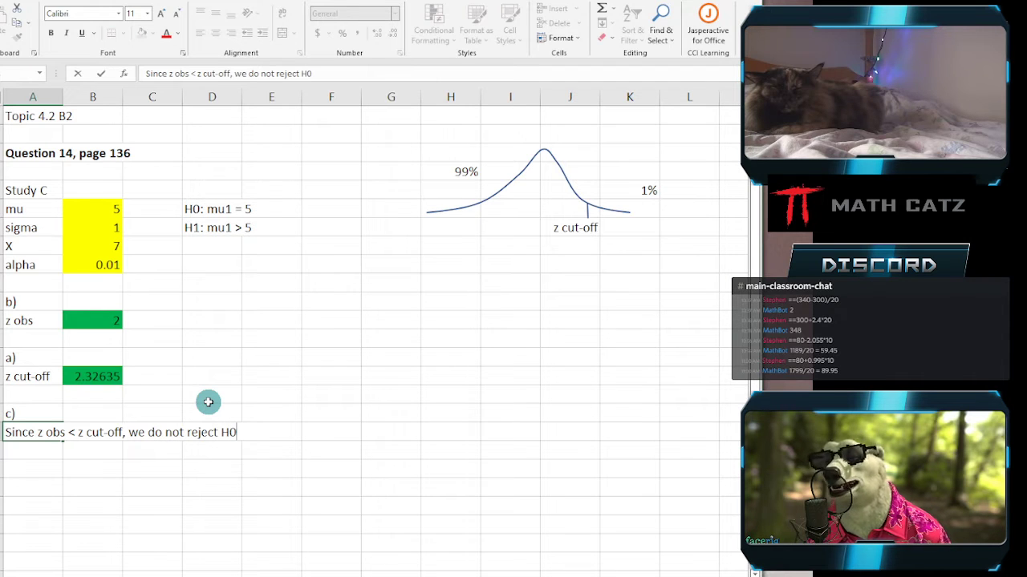
Extend the conclusion in A18 with "The evidence is not strong enough, inconclusive." and review it against the z obs and z cut-off cells.
type(".  T")
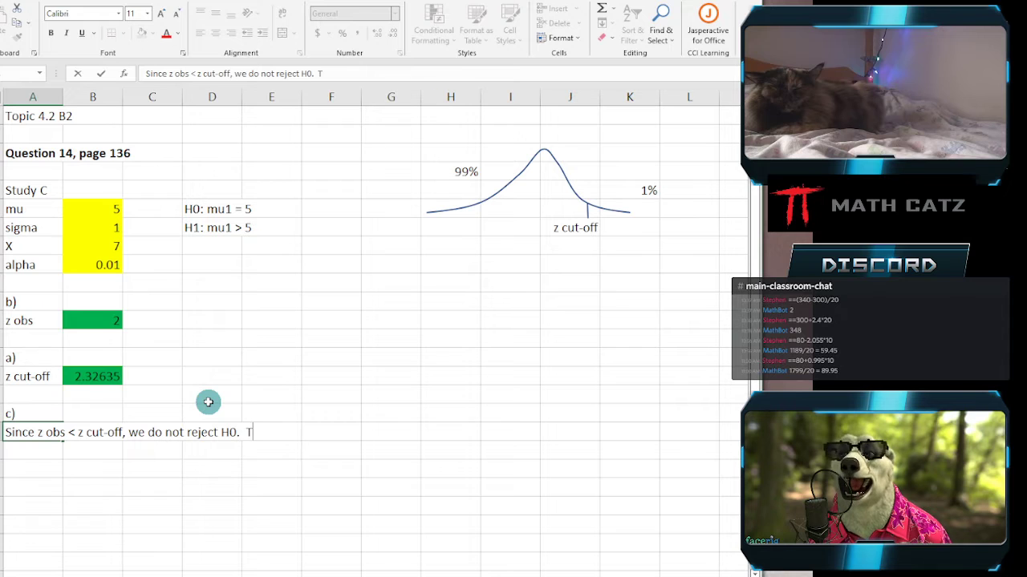
type("he ")
type("evid")
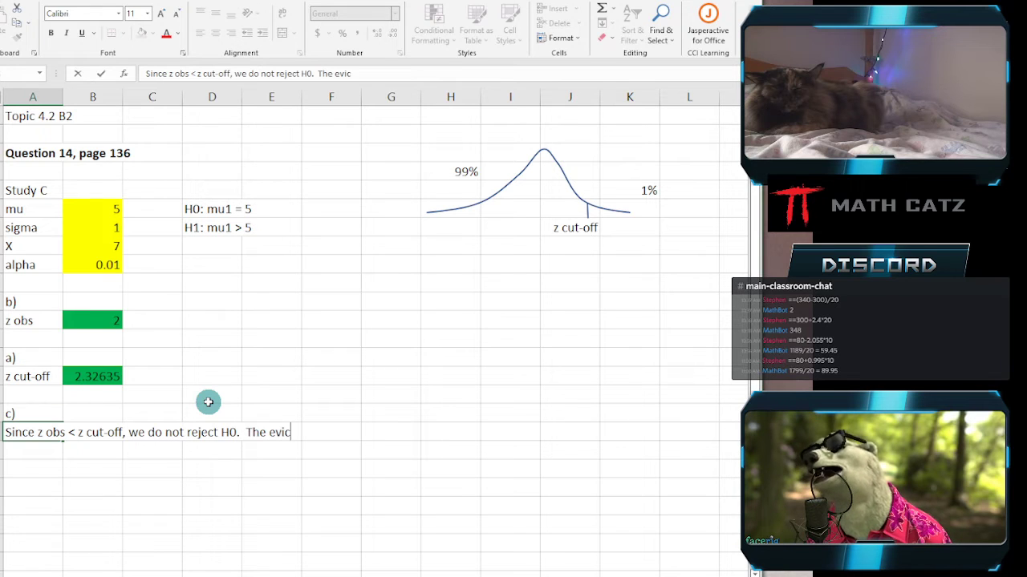
type("ence")
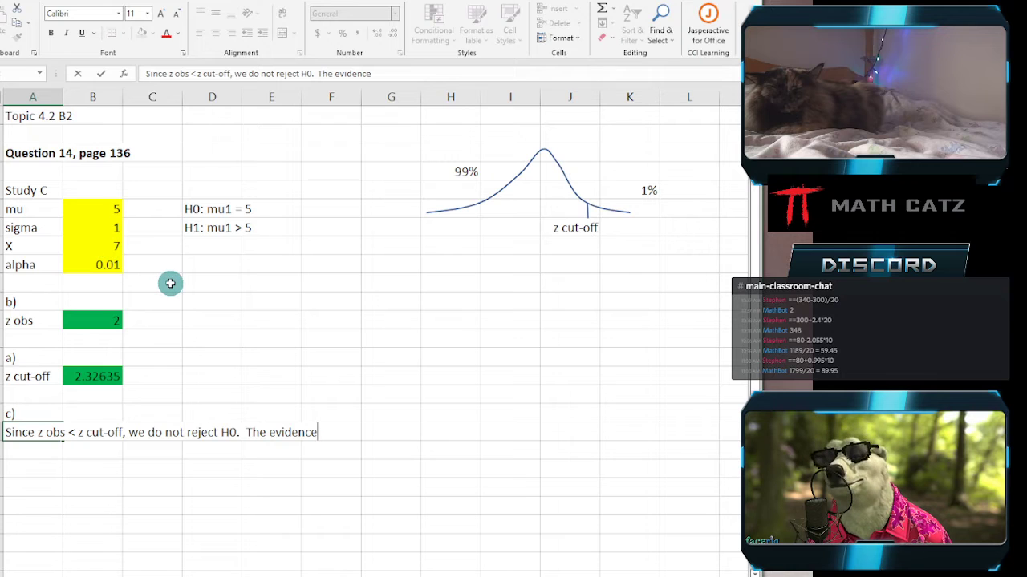
type(" is not st")
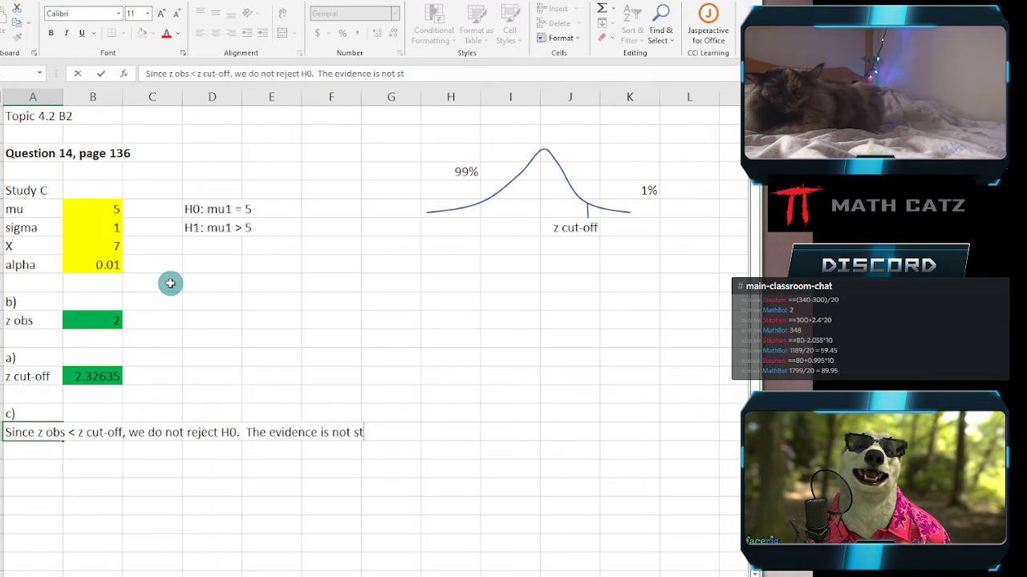
type("rong enough")
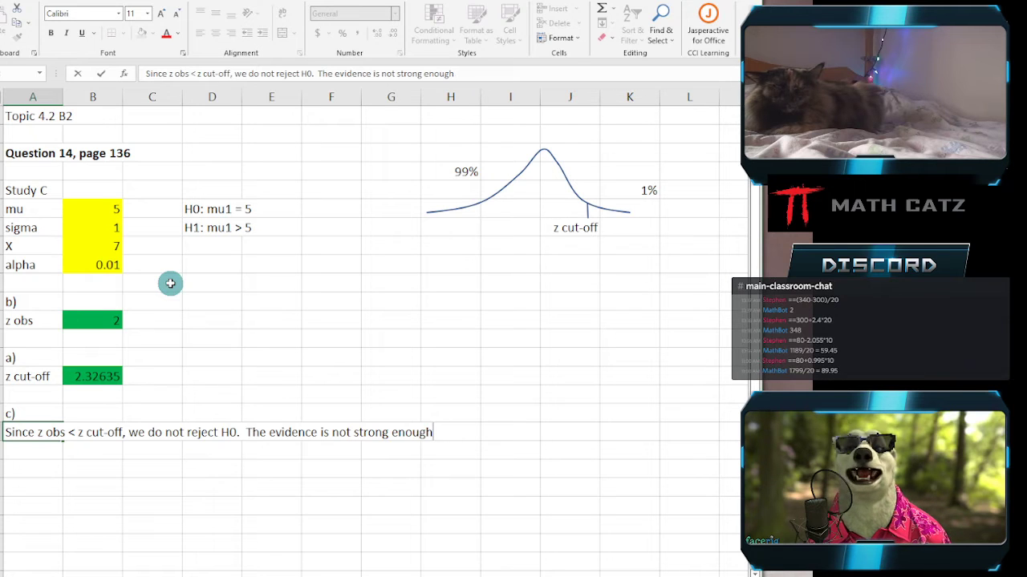
type(", inclonc")
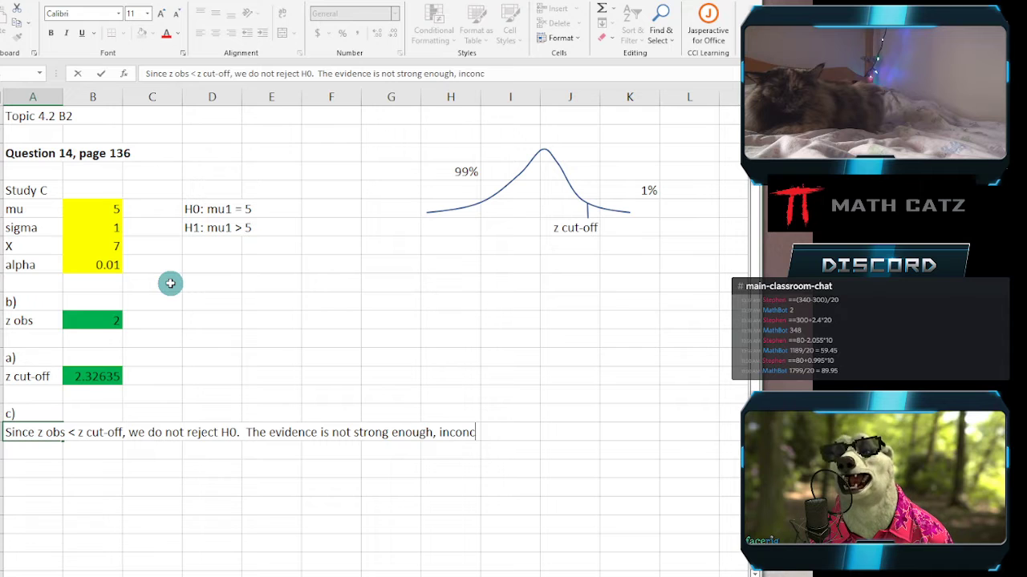
type("lusive.")
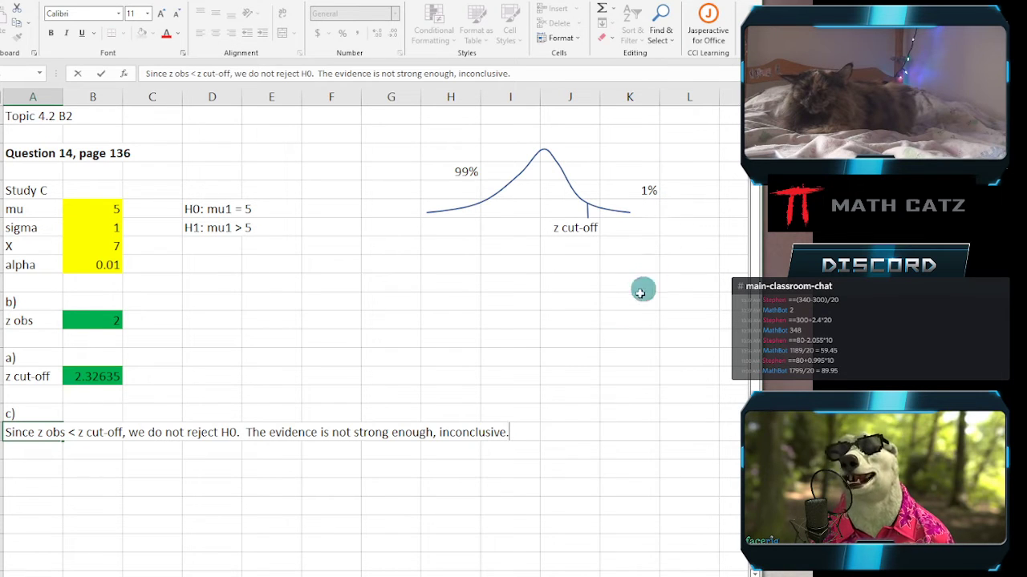
left_click(77, 454)
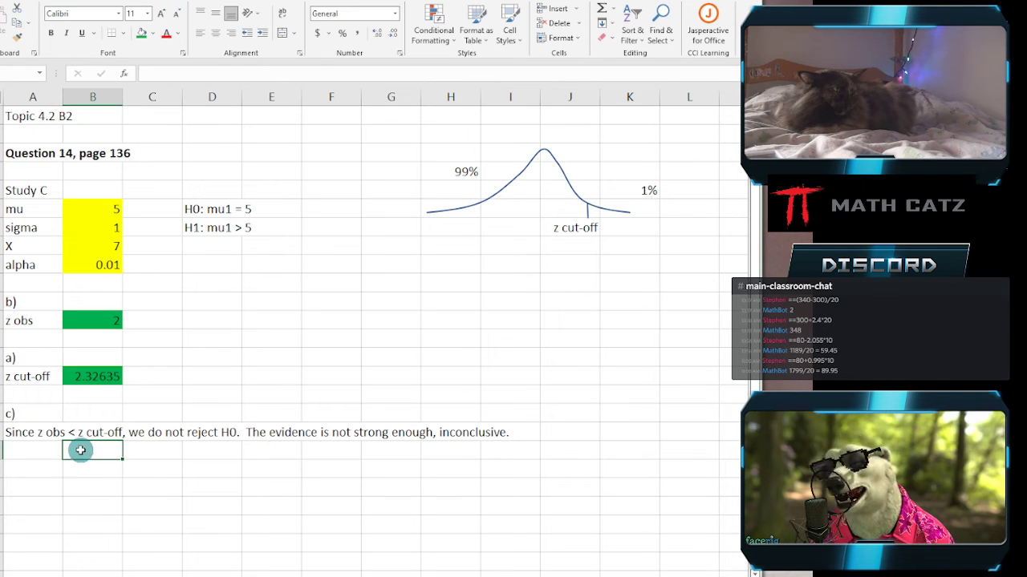
left_click_drag(11, 321, 103, 367)
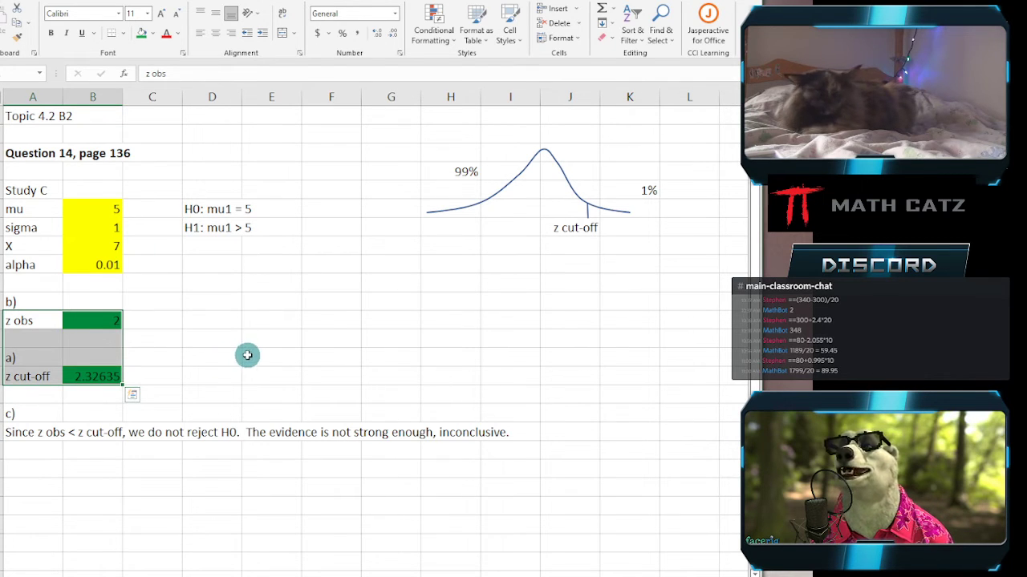
left_click(232, 463)
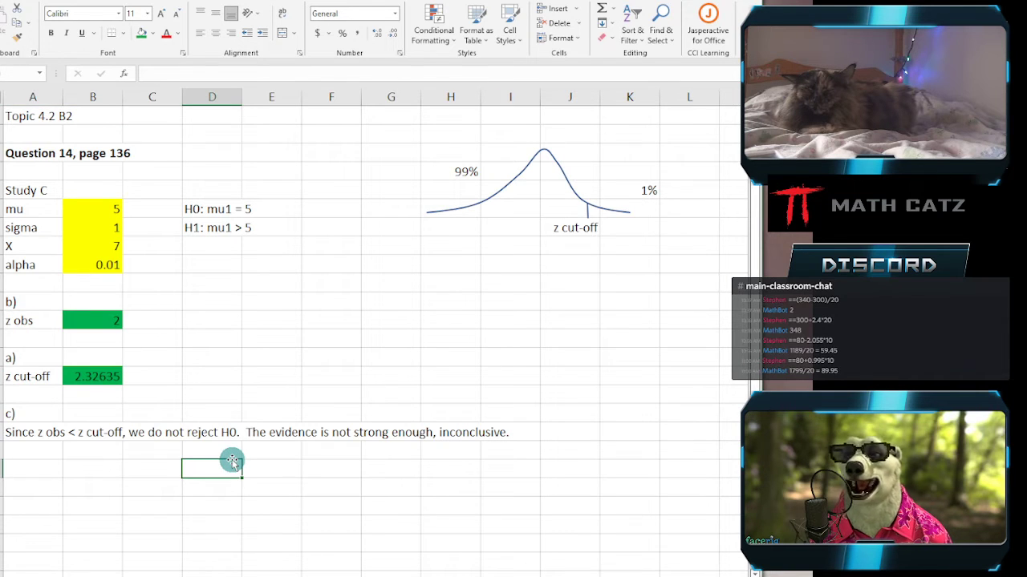
Create a copy of the Study C worksheet at the end of the workbook Book1.
right_click(213, 575)
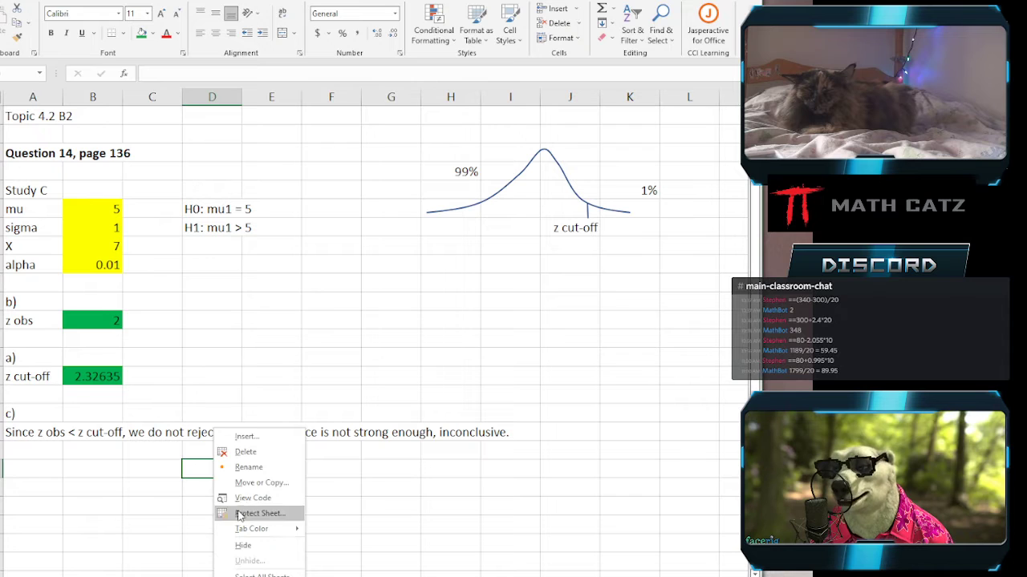
left_click(249, 482)
left_click(164, 505)
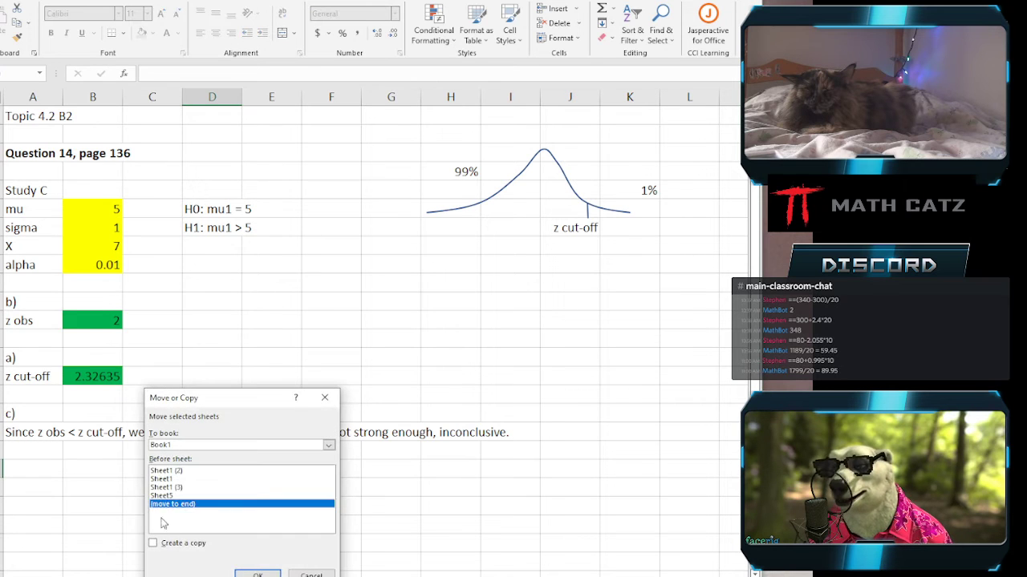
left_click(155, 545)
left_click(258, 575)
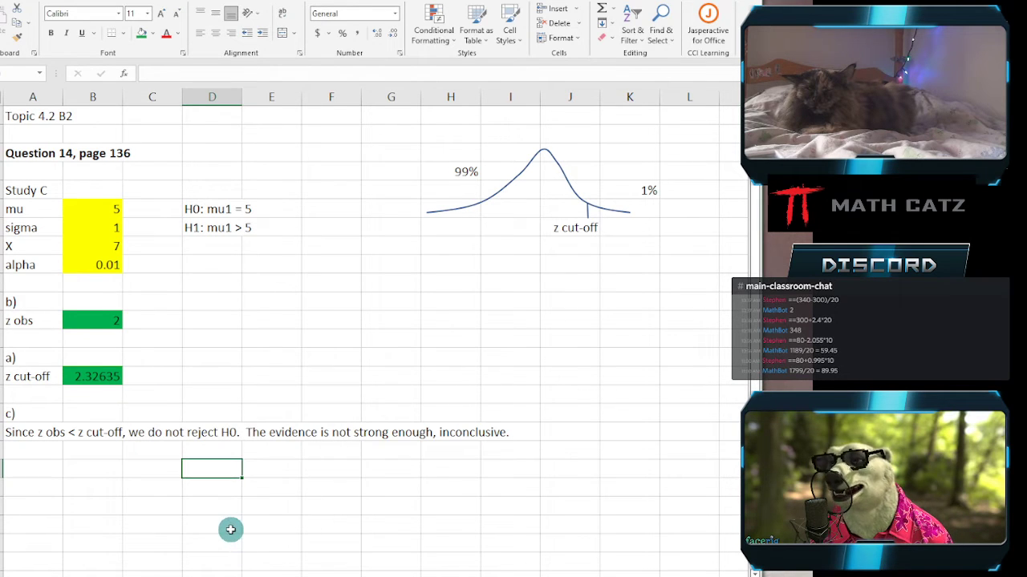
Change the study heading in cell A5 of the copied sheet to Study D.
left_click(28, 190)
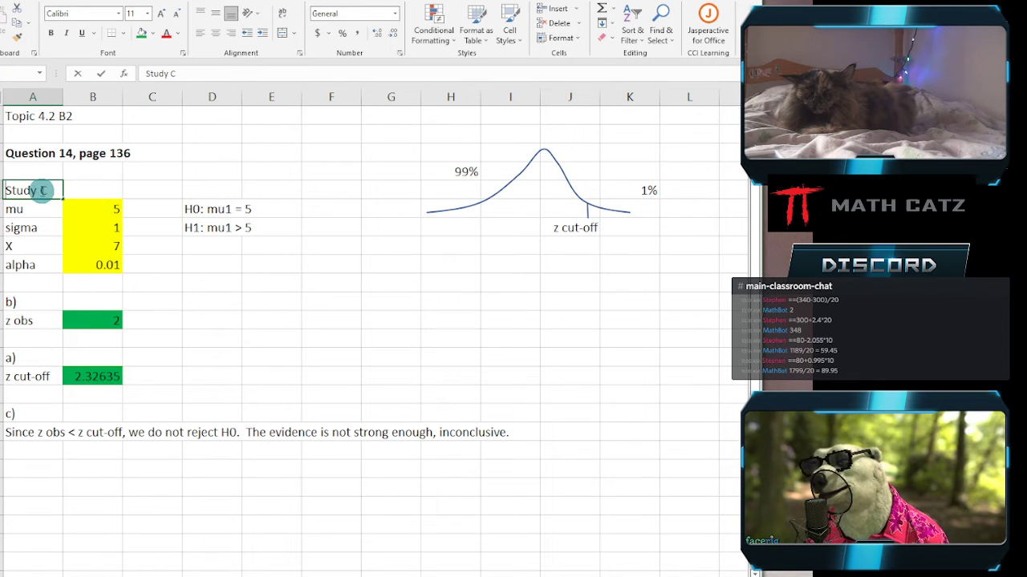
double_click(43, 190)
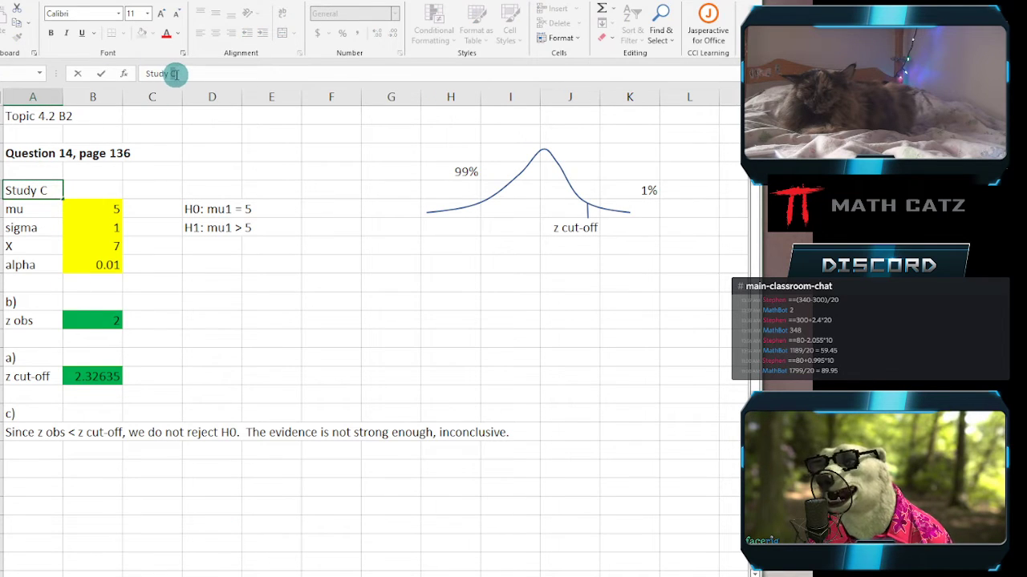
type("D")
left_click(188, 228)
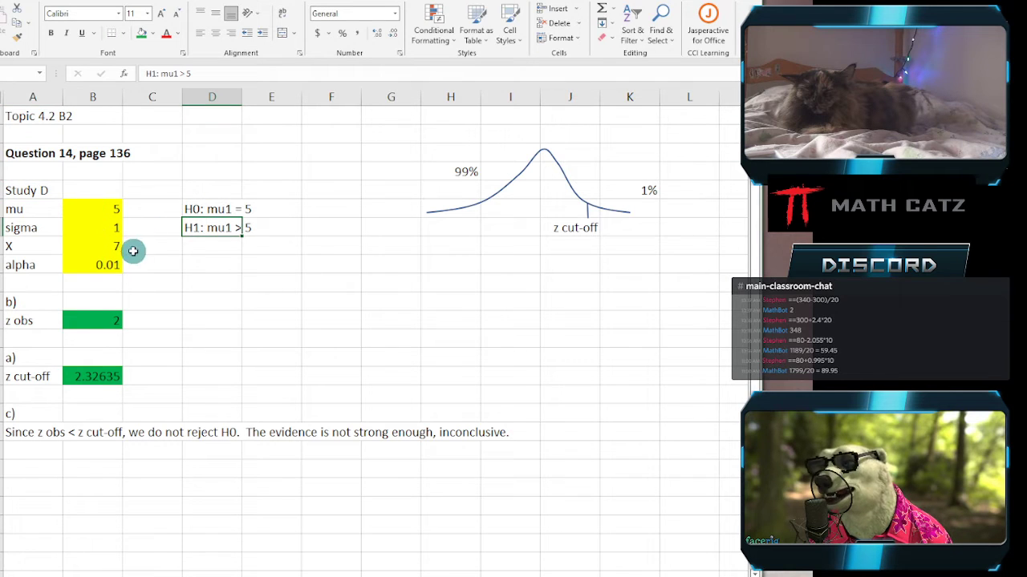
Clear the hypotheses, the z obs and z cut-off values, the part c) conclusion and the 99% curve label from the Study D sheet.
left_click_drag(201, 209, 243, 225)
key("Delete")
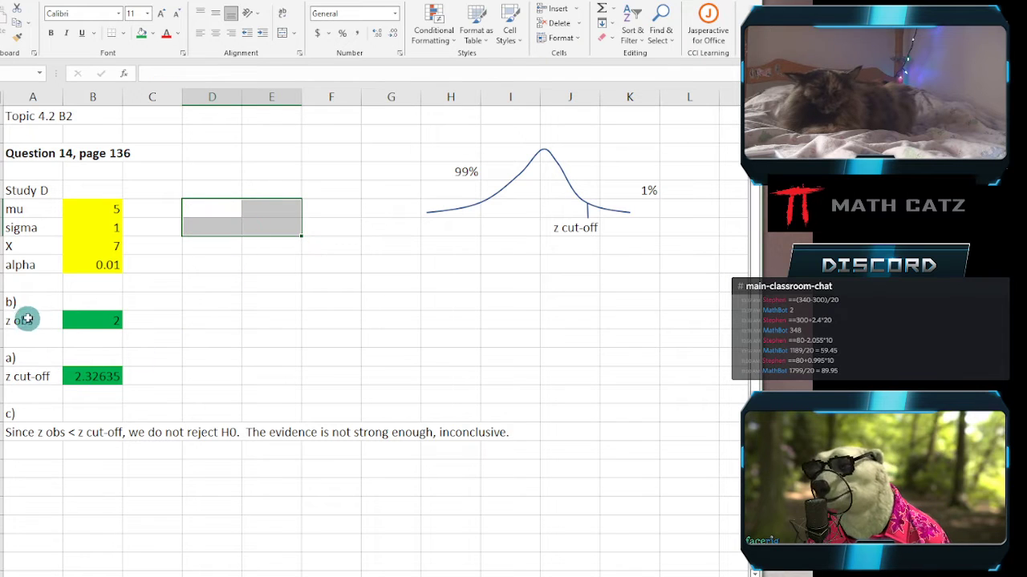
left_click_drag(92, 302, 92, 374)
key("Delete")
left_click(16, 433)
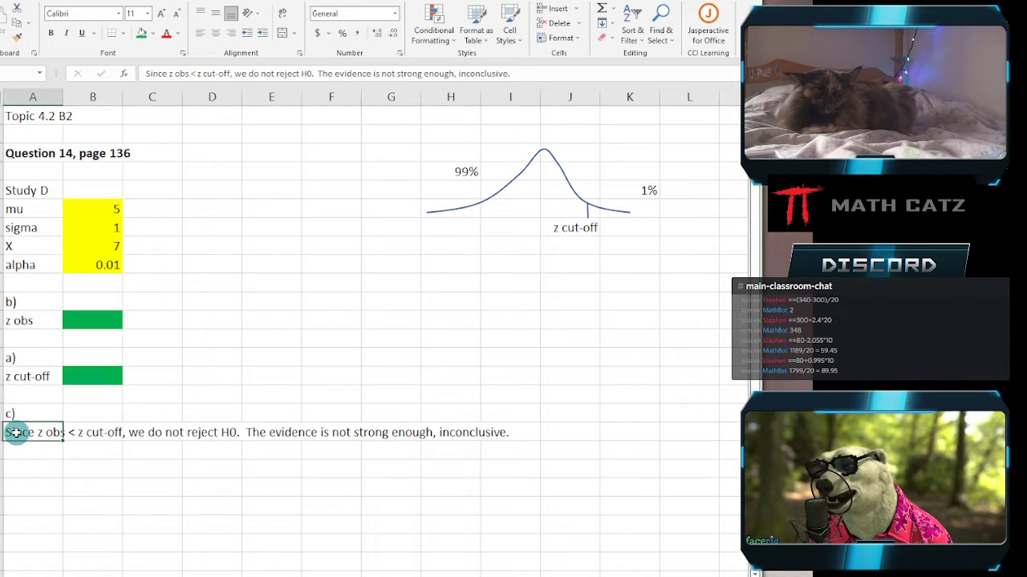
key("Delete")
left_click(204, 371)
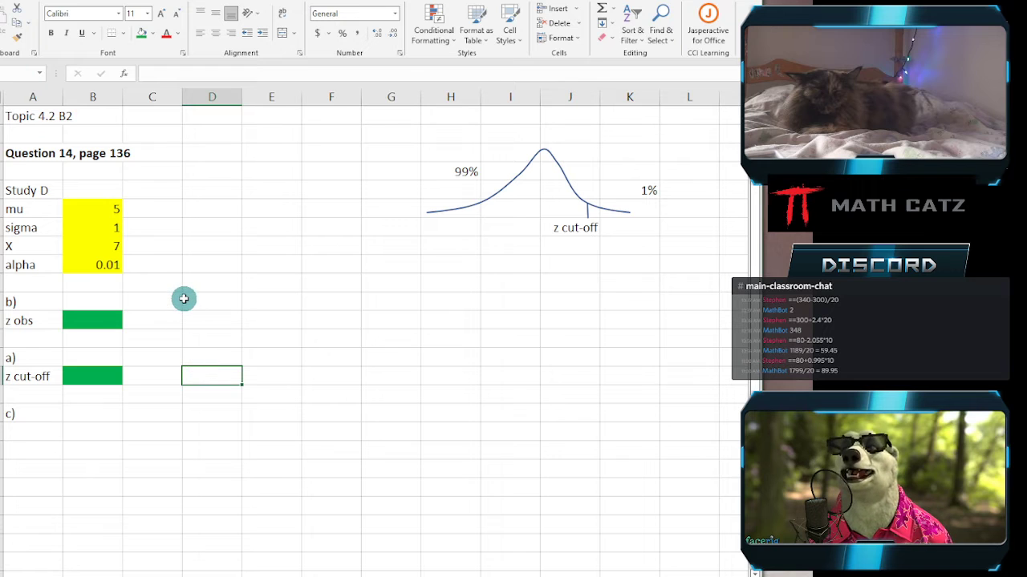
left_click(453, 170)
key("Delete")
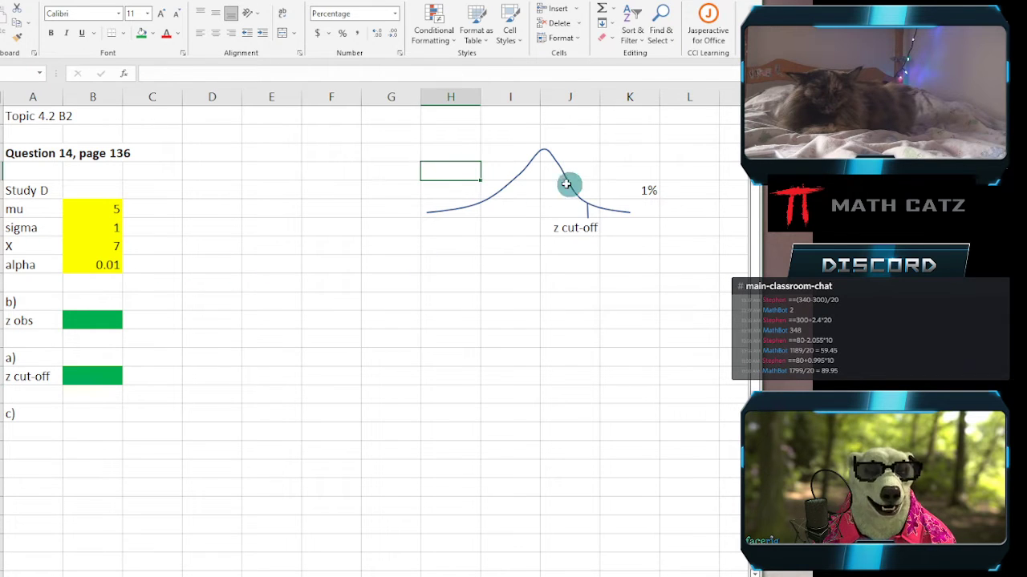
Clear the 1% tail label from cell K5 of the Study D sheet.
left_click(626, 190)
key("Delete")
left_click(393, 319)
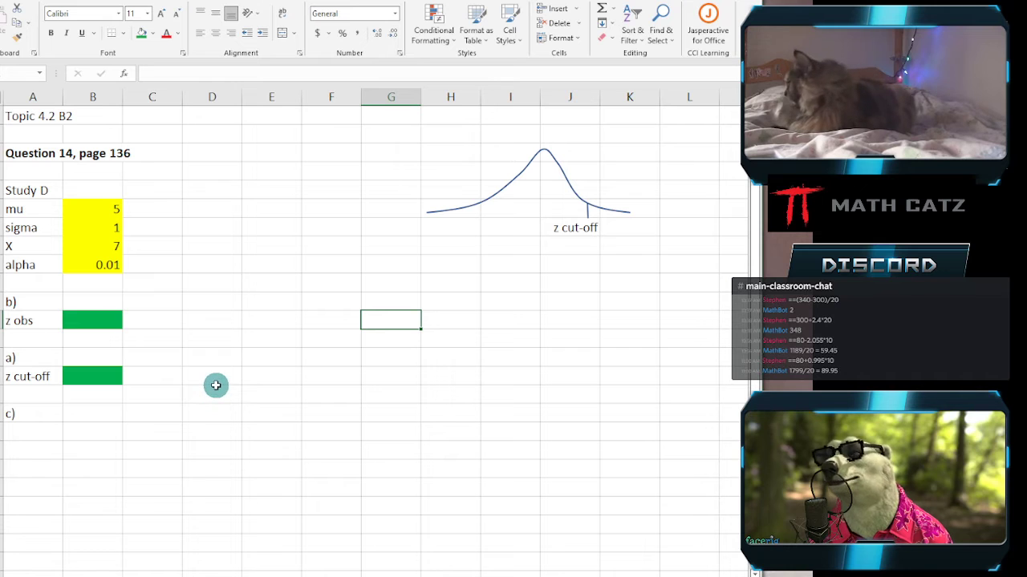
Look up Study D's values and tails of test in question 14 of the textbook PDF, and return to the Excel worksheet.
left_click(246, 574)
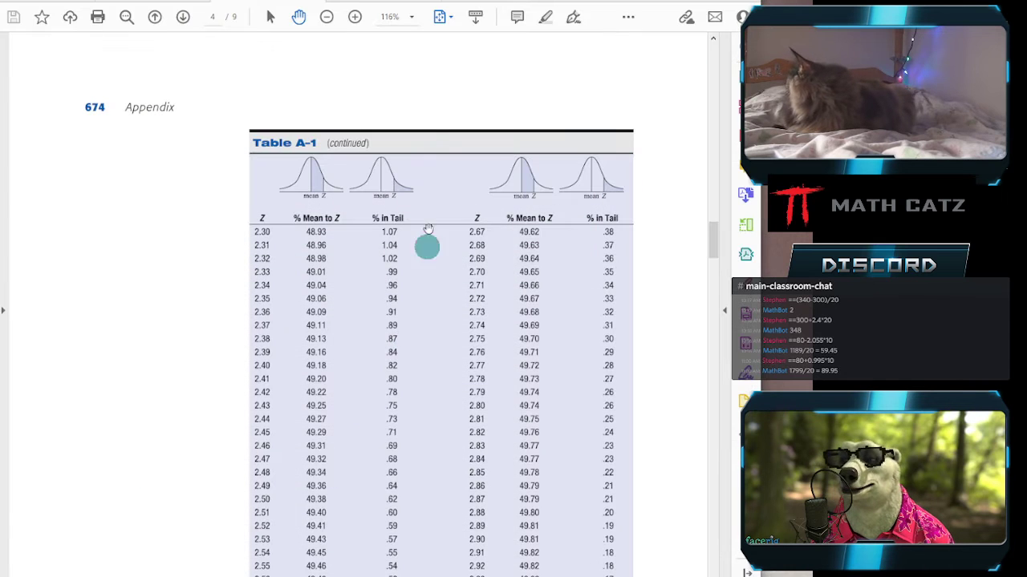
left_click(152, 3)
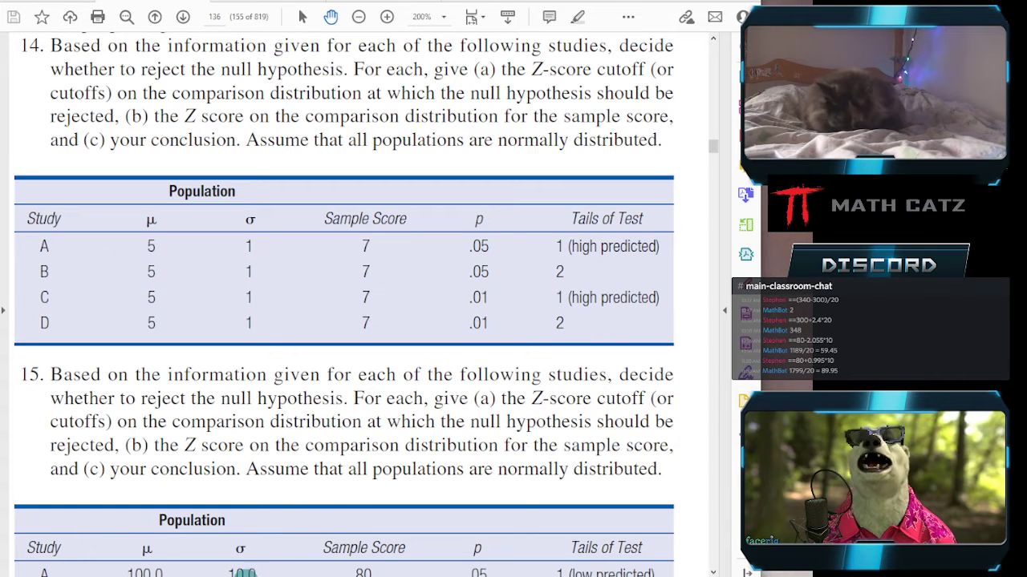
key("alt+Tab")
Enter the hypotheses "H0: mu1=5" in D6 and "H1: mu1 not equal to 5" in D7.
left_click(246, 206)
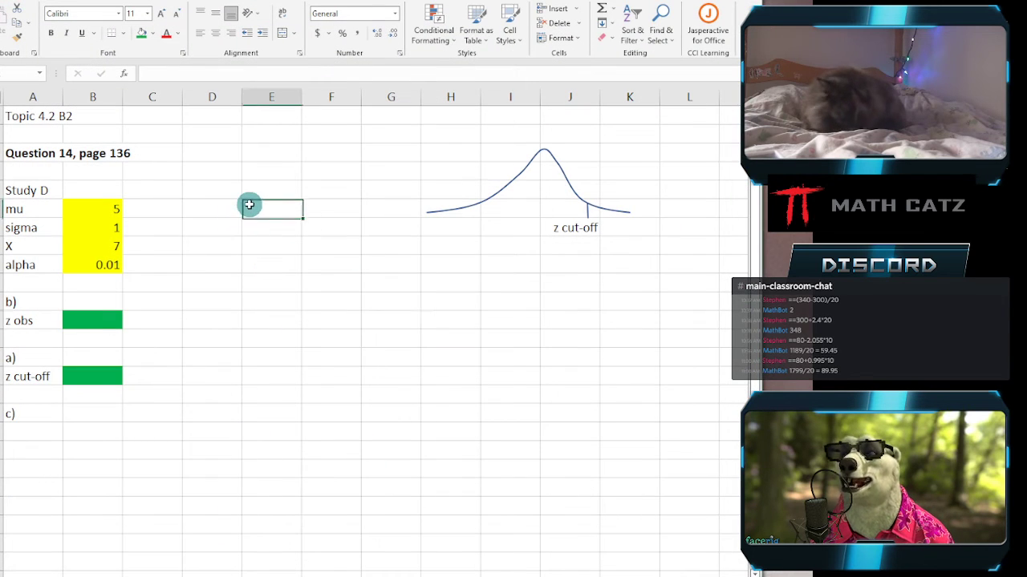
left_click(221, 208)
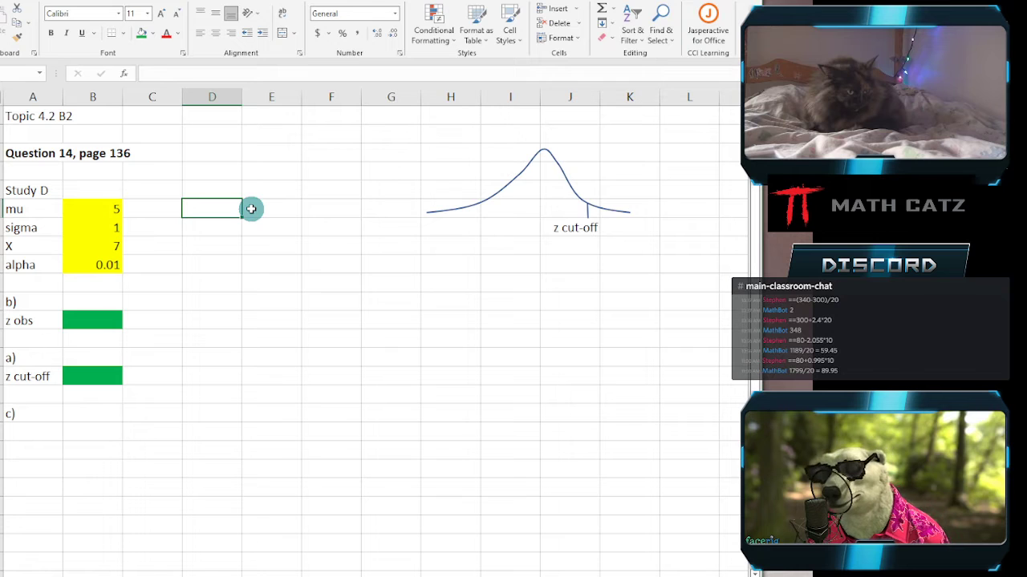
type("H0")
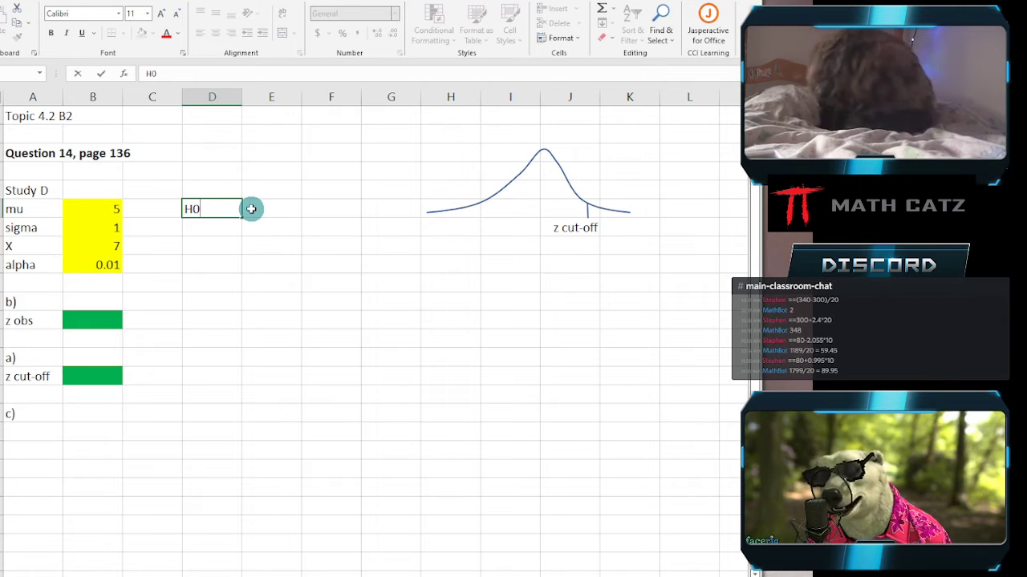
type(": m")
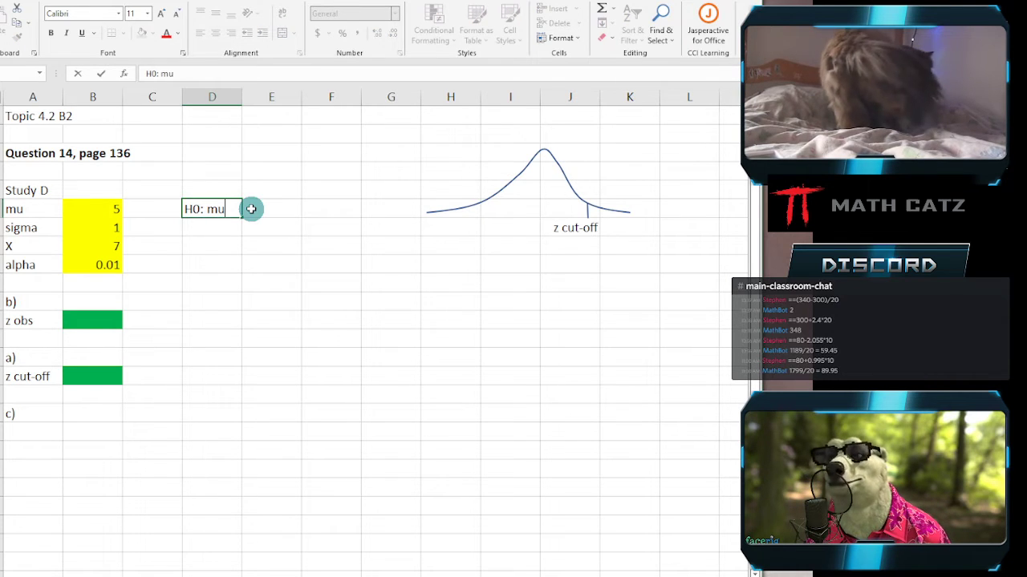
type("u1=5")
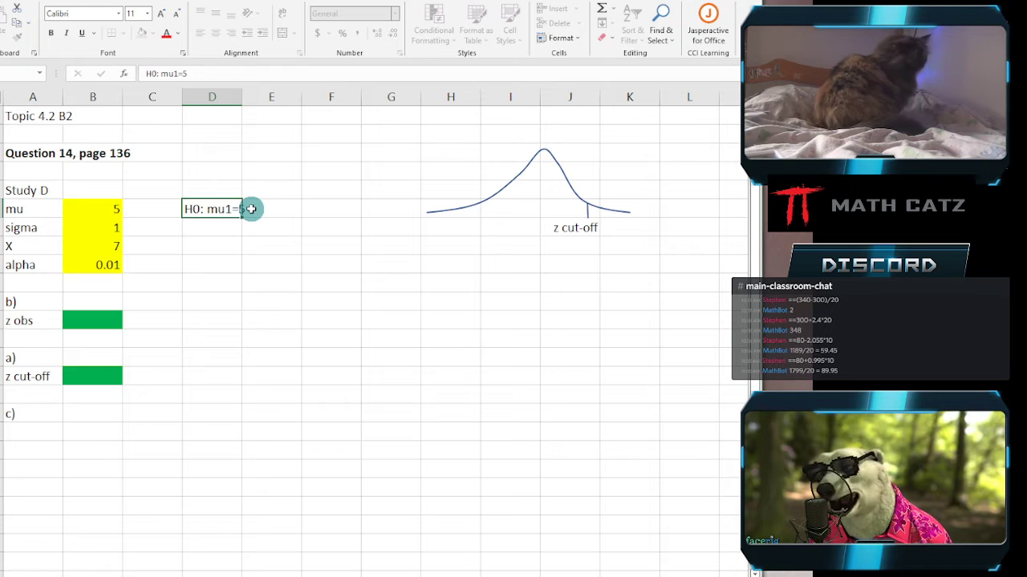
key("Return")
type("H1: mu1 not equal to 5")
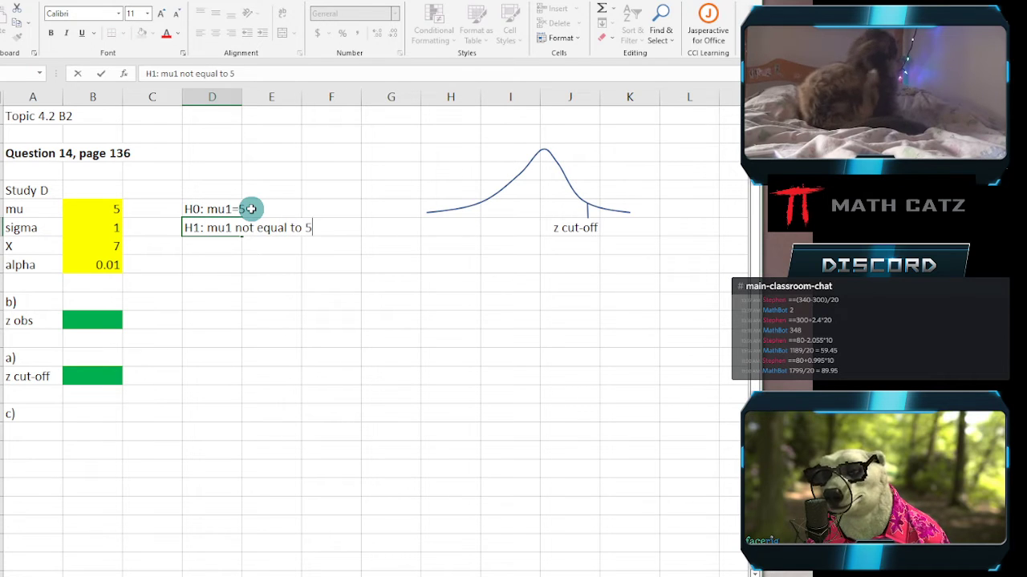
key("Return")
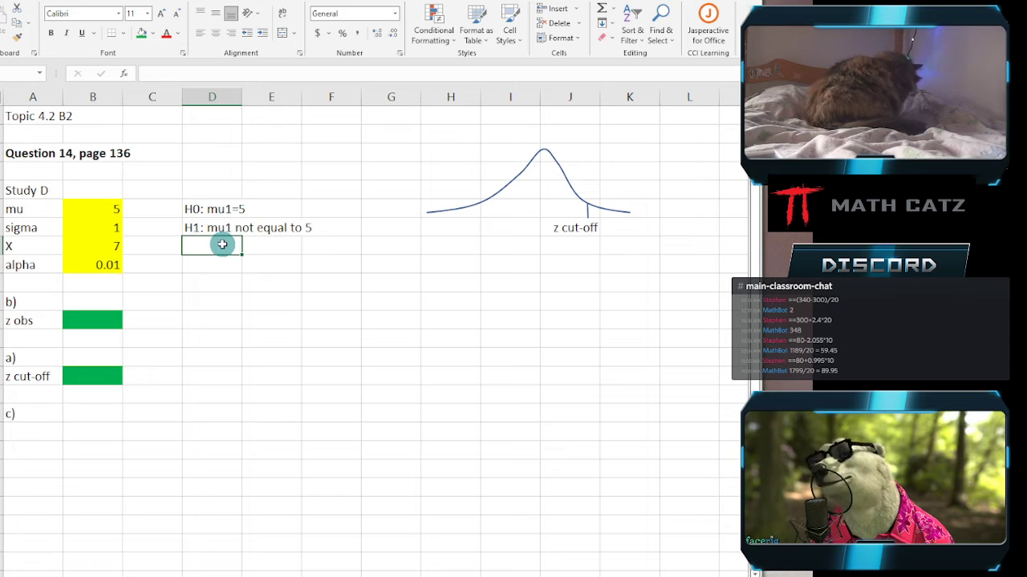
Change the cut-off label in J7 to "+z cut-off", stored as text rather than as a formula.
left_click(552, 229)
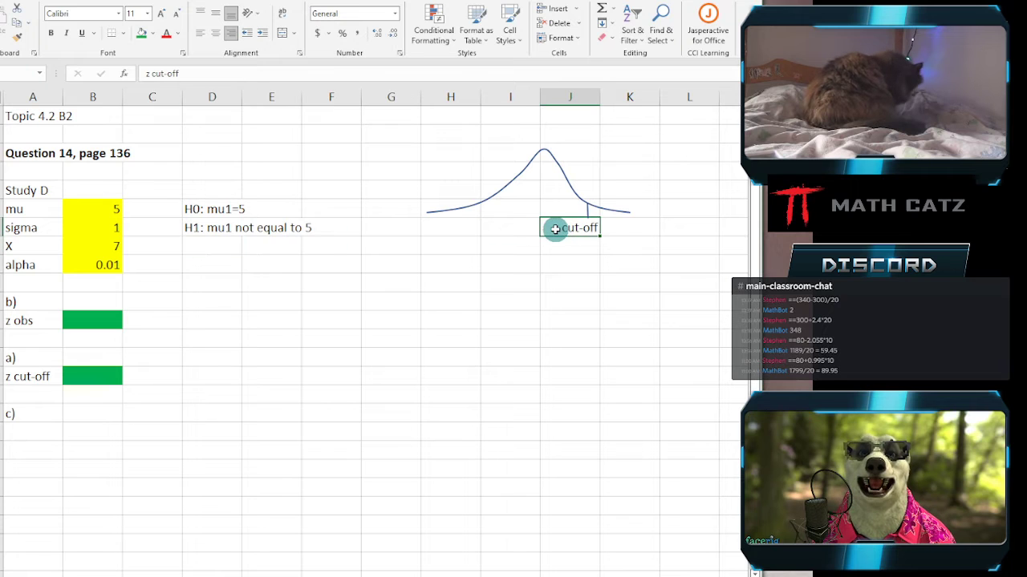
double_click(554, 229)
type("+")
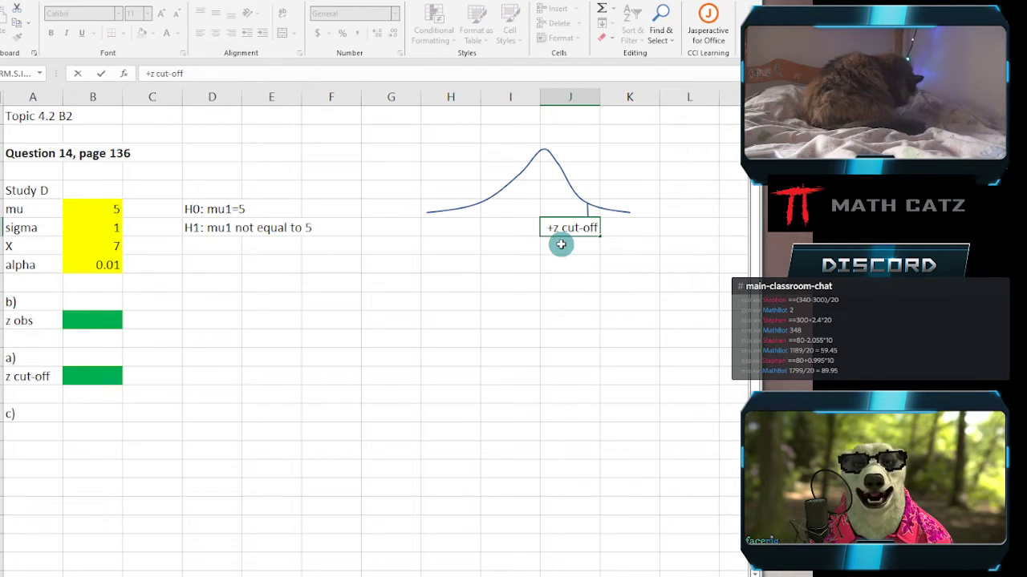
left_click(519, 246)
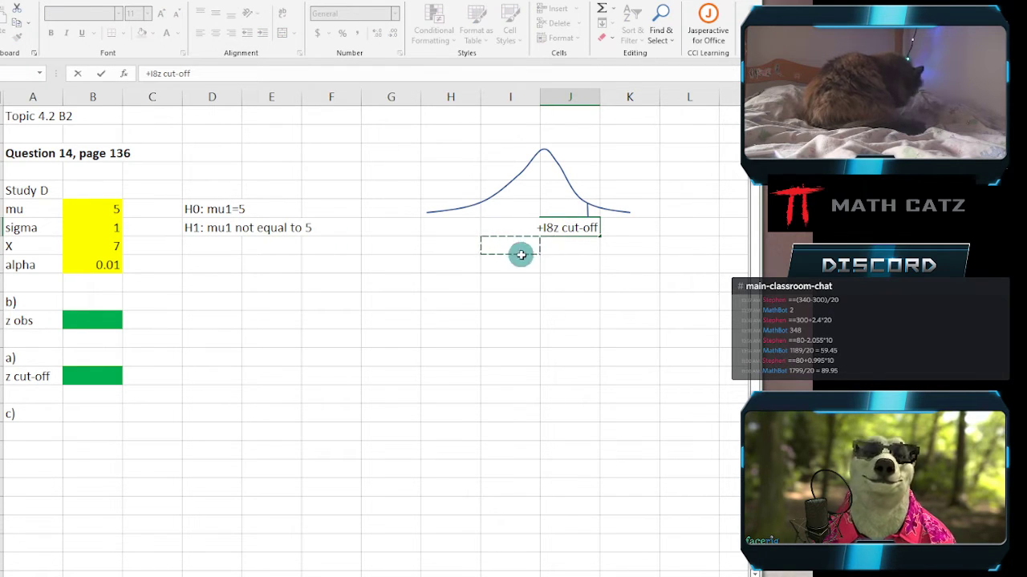
key("BackSpace")
key("BackSpace")
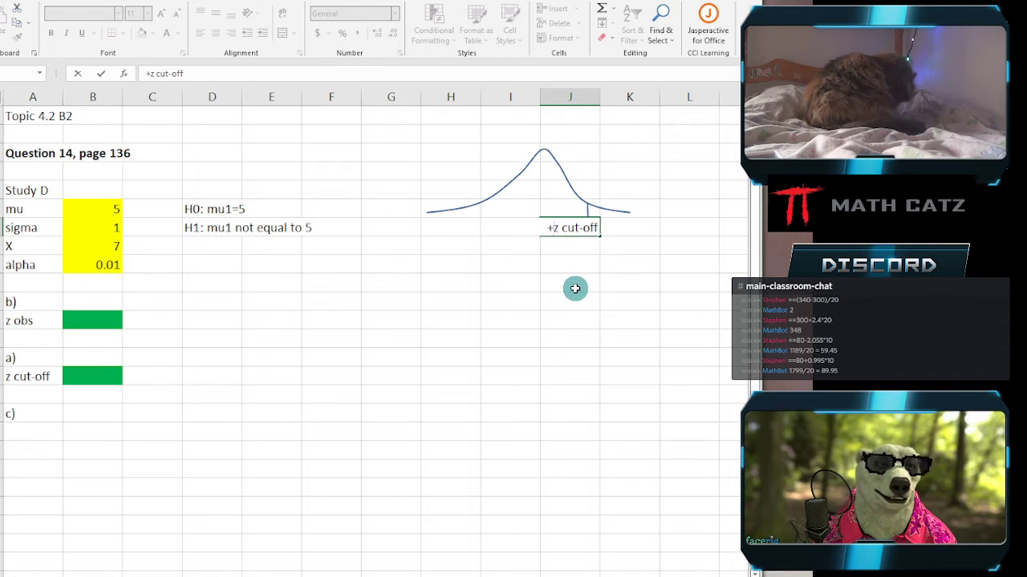
key("Return")
double_click(564, 227)
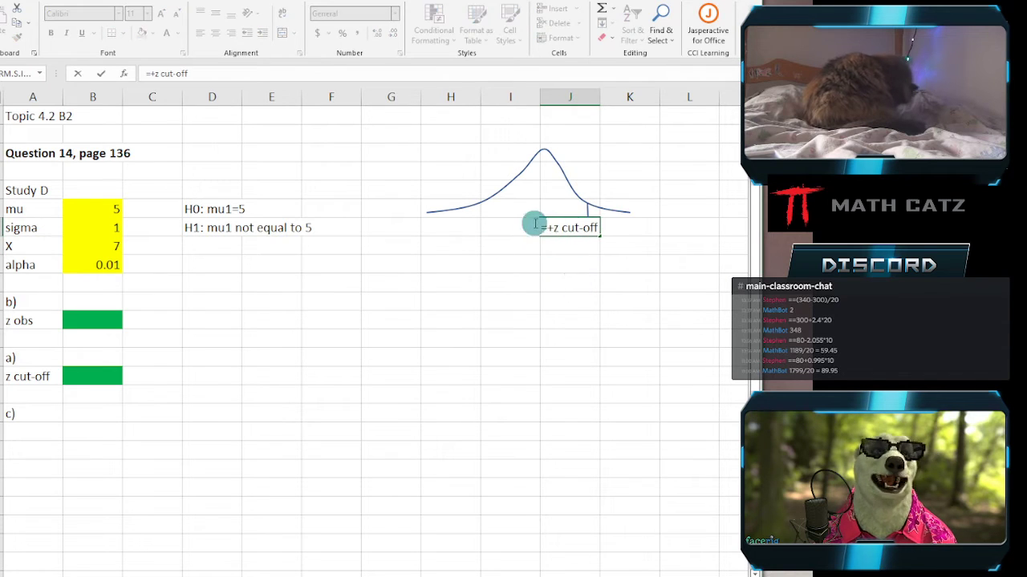
left_click_drag(534, 223, 550, 227)
type("'")
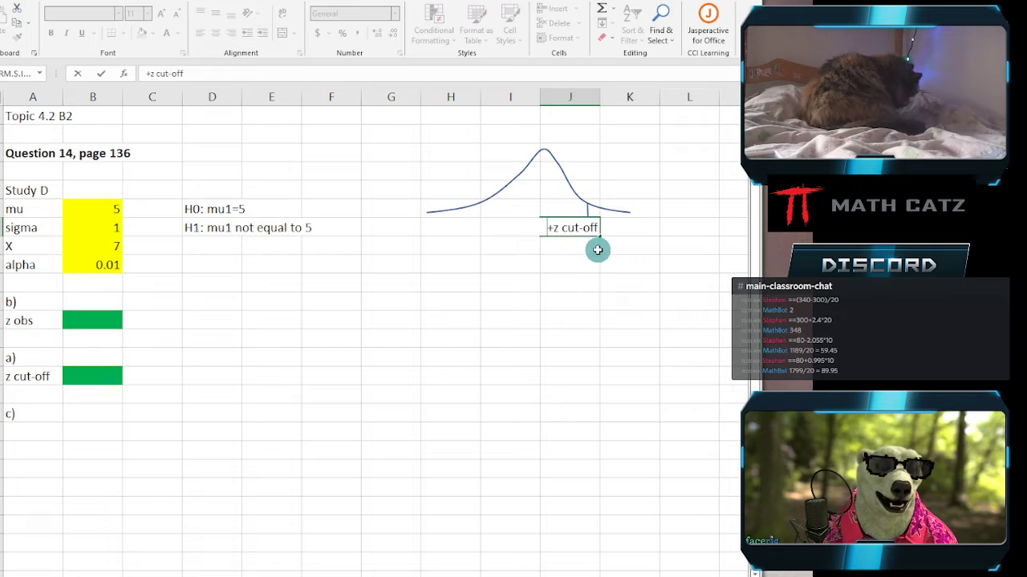
left_click(580, 280)
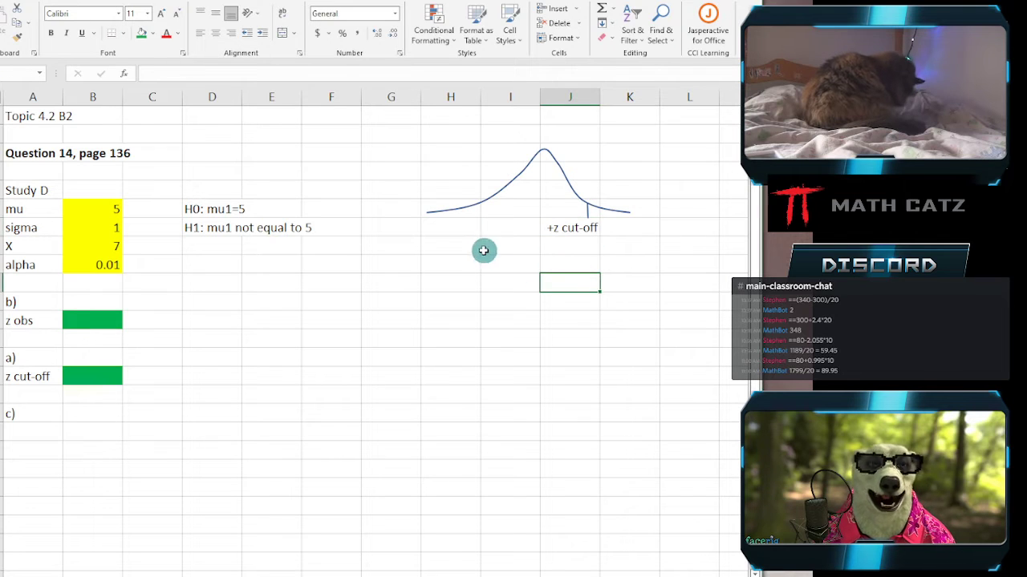
Copy the +z cut-off cell with its tick mark to H7 and change the copied label to "-z cut-off".
left_click(559, 228)
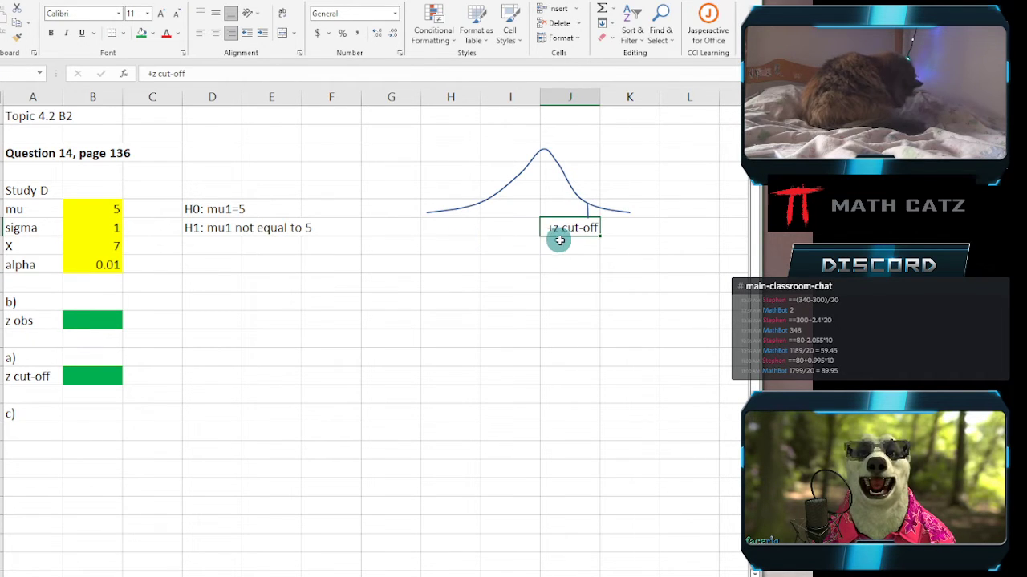
key("ctrl+c")
left_click(453, 230)
key("ctrl+v")
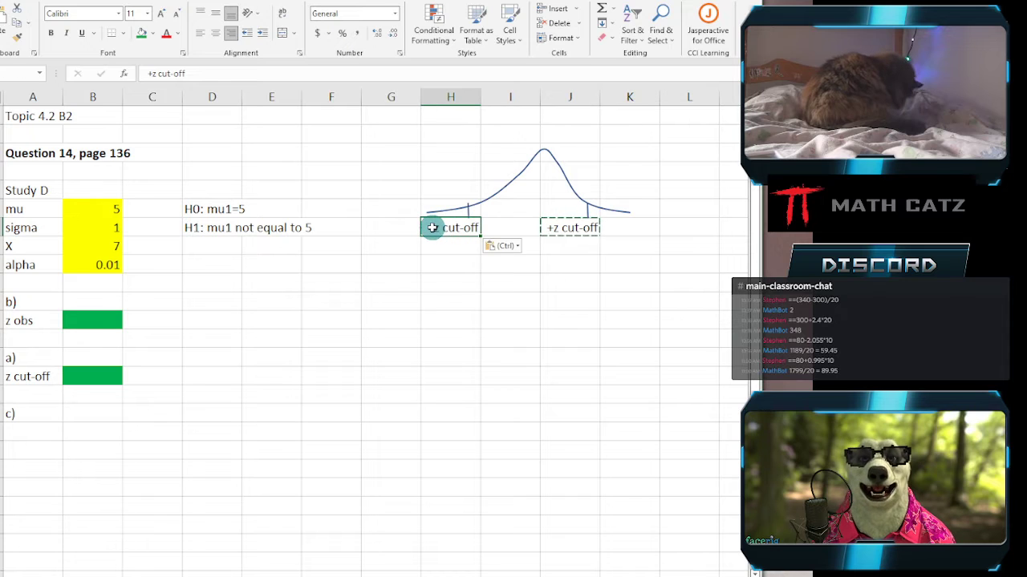
double_click(433, 228)
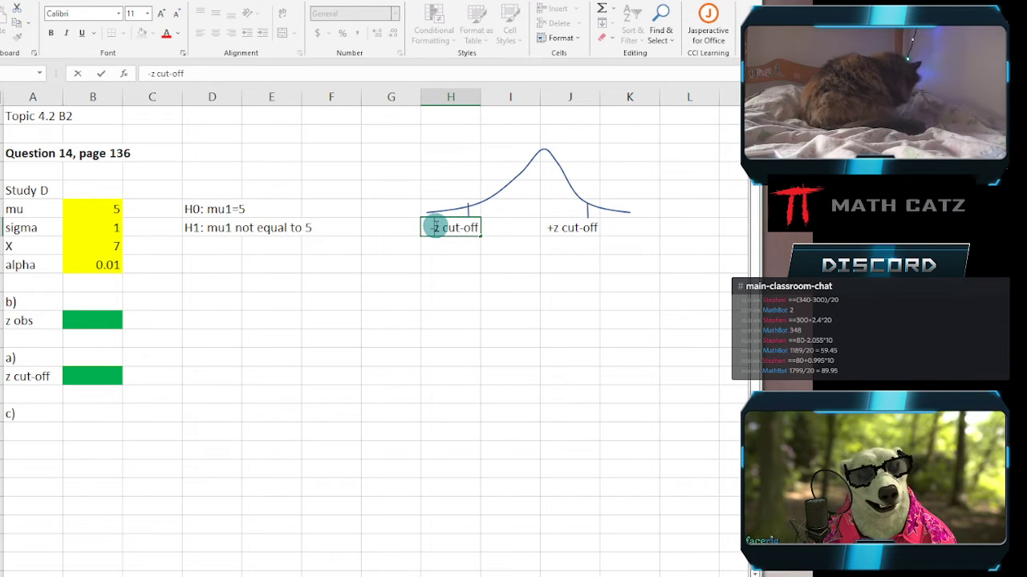
key("Return")
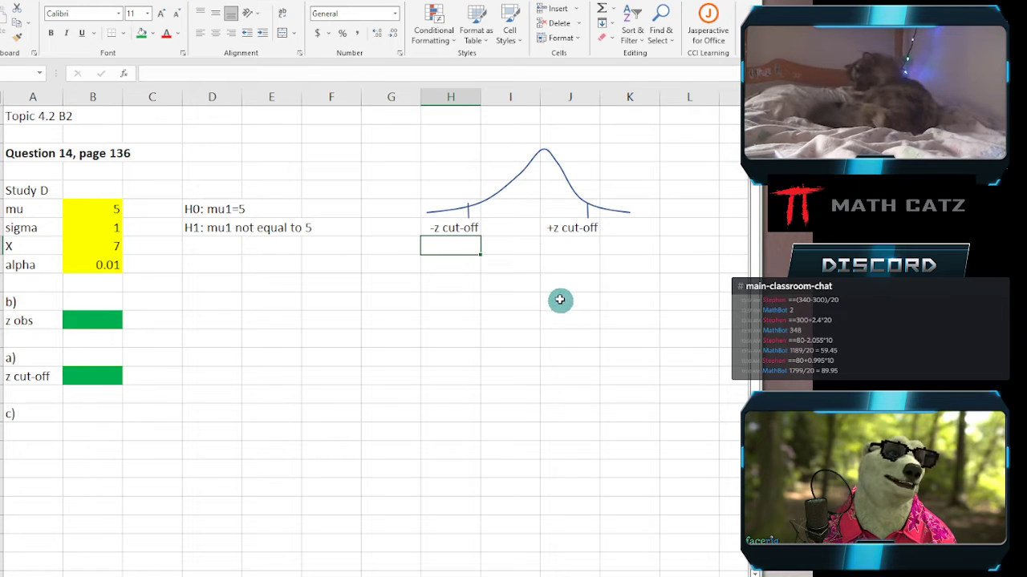
Label the curve with 99% in I2 and 0.5% for the two tails in G5 and K5.
left_click(522, 133)
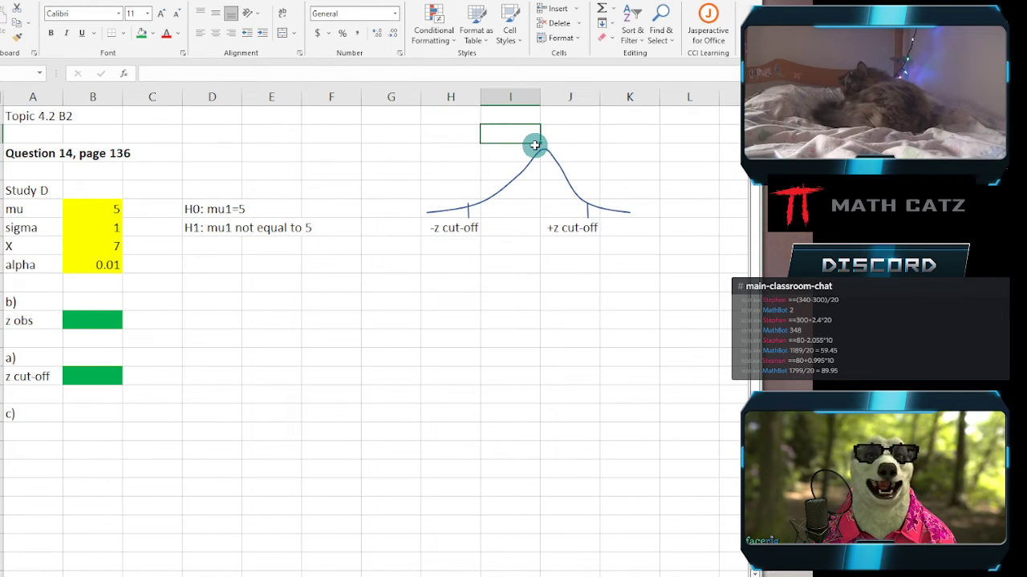
type("99")
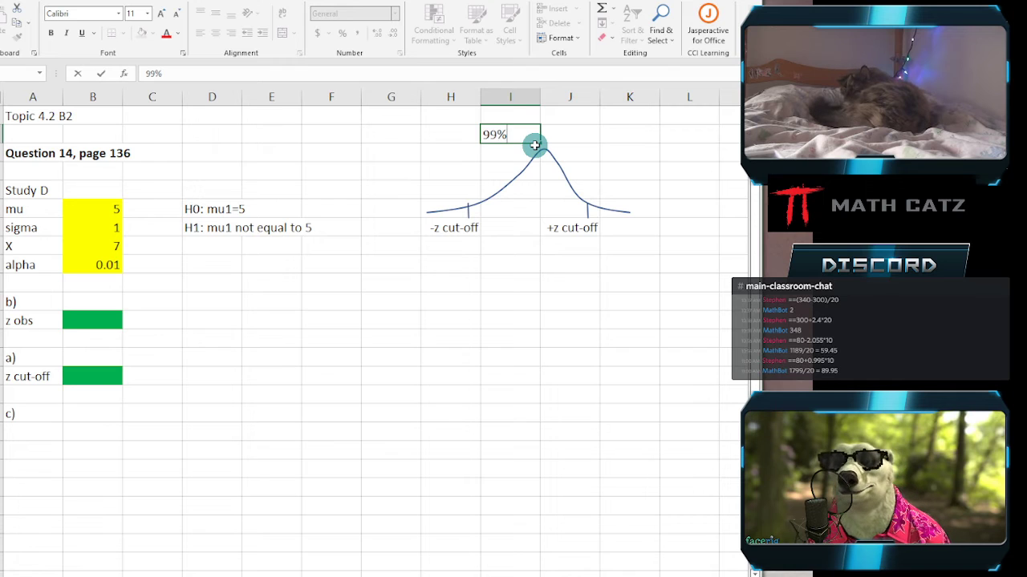
left_click(410, 187)
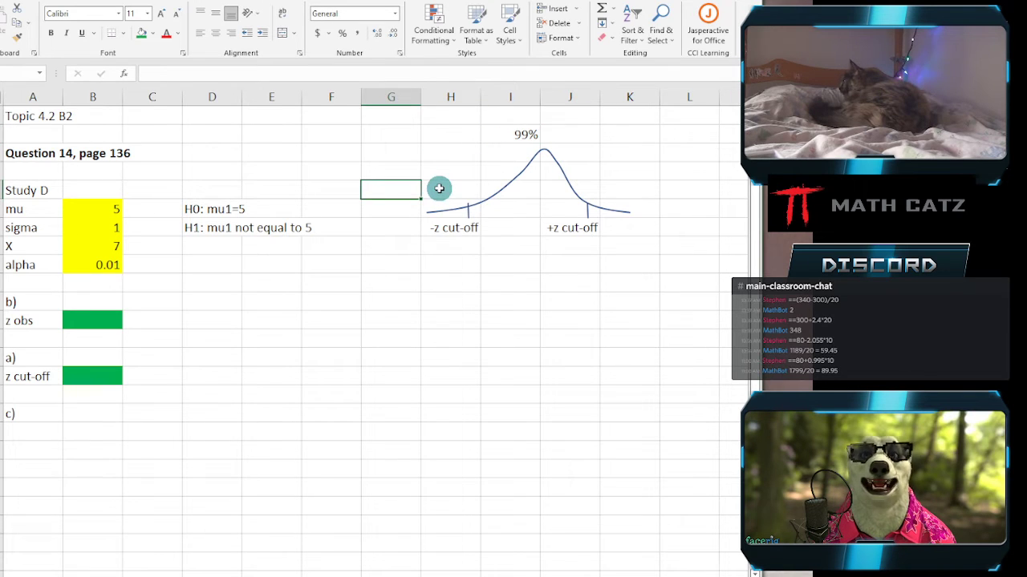
left_click(439, 187)
left_click(401, 189)
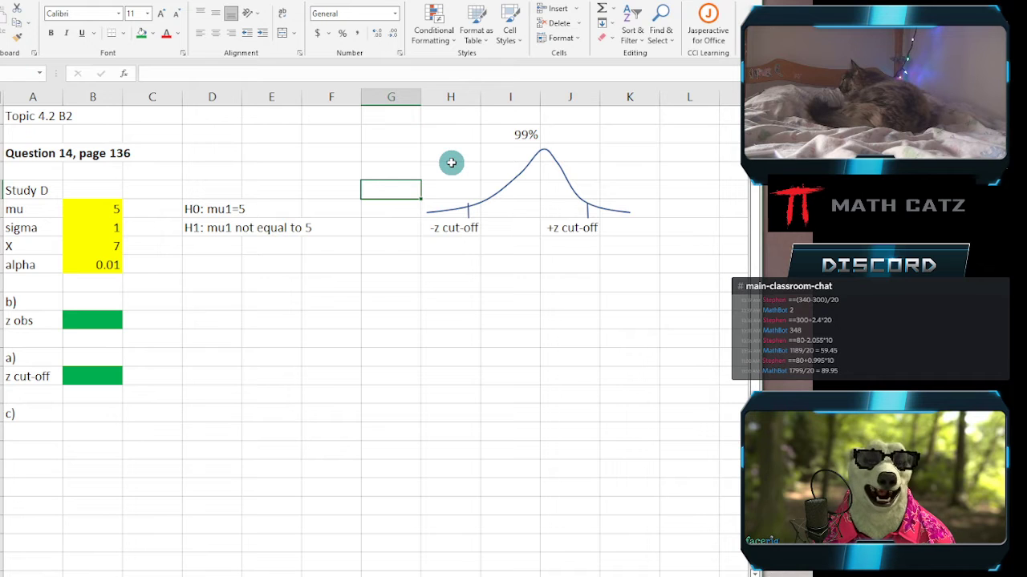
type("0.5%")
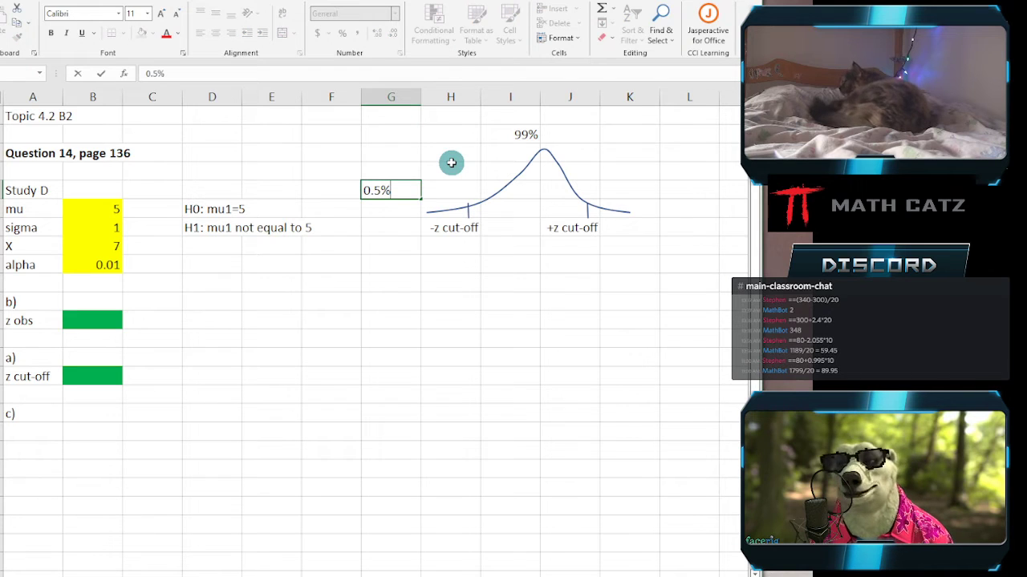
left_click(630, 190)
type("0.5%")
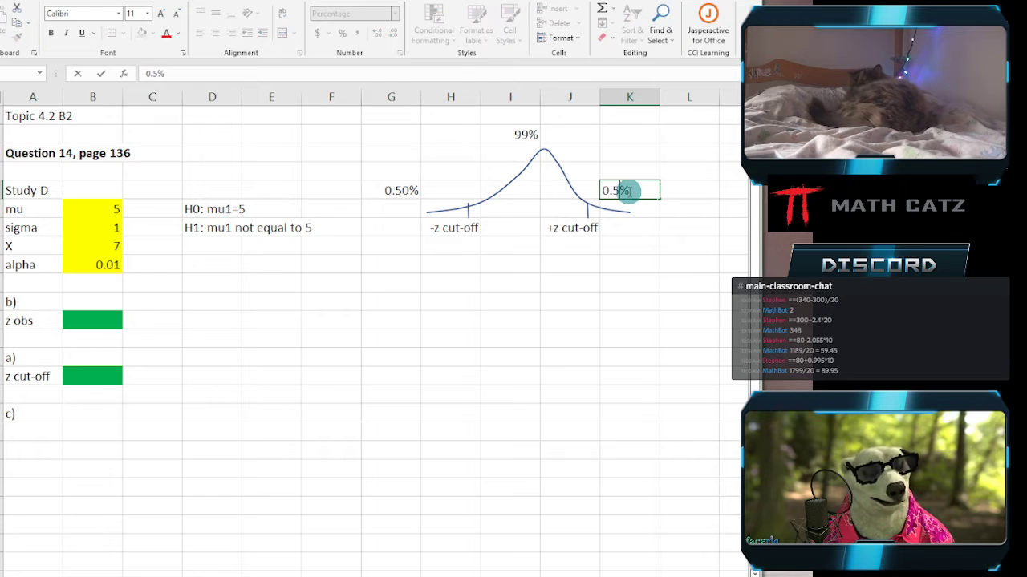
left_click(582, 279)
Format the tail percentage in K5 as a percentage with 1 decimal place.
left_click(624, 192)
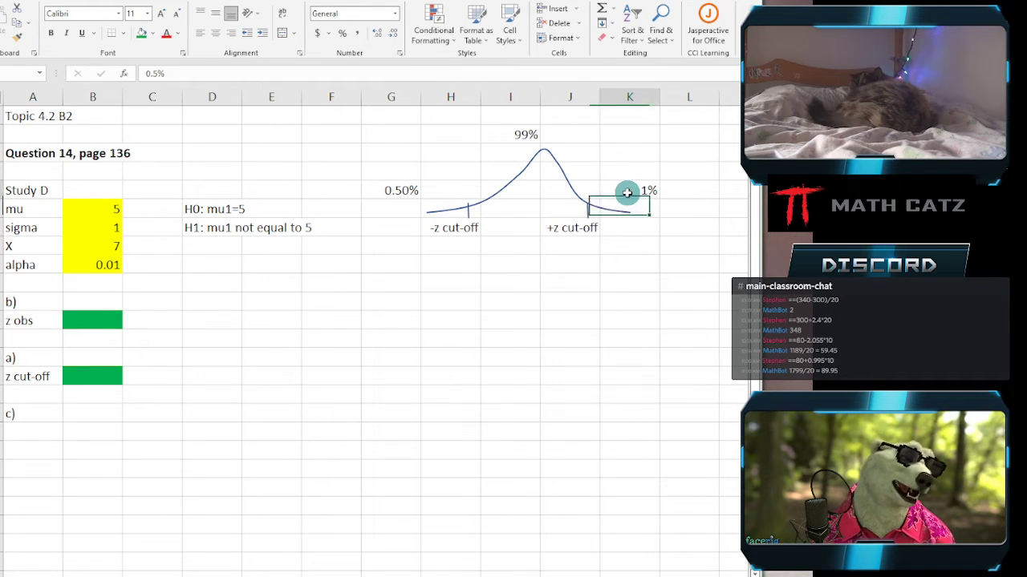
right_click(625, 193)
left_click(668, 433)
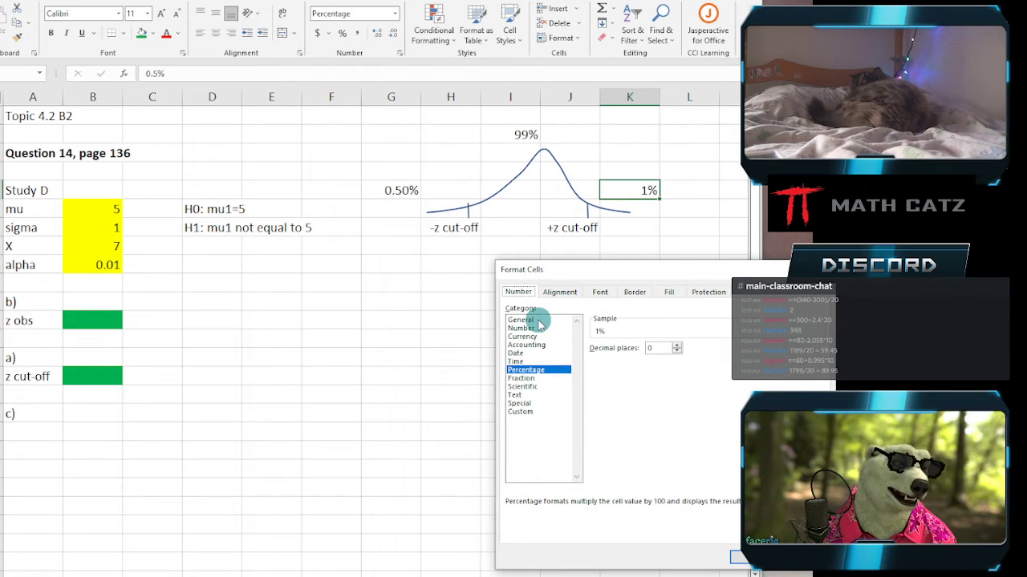
left_click(677, 350)
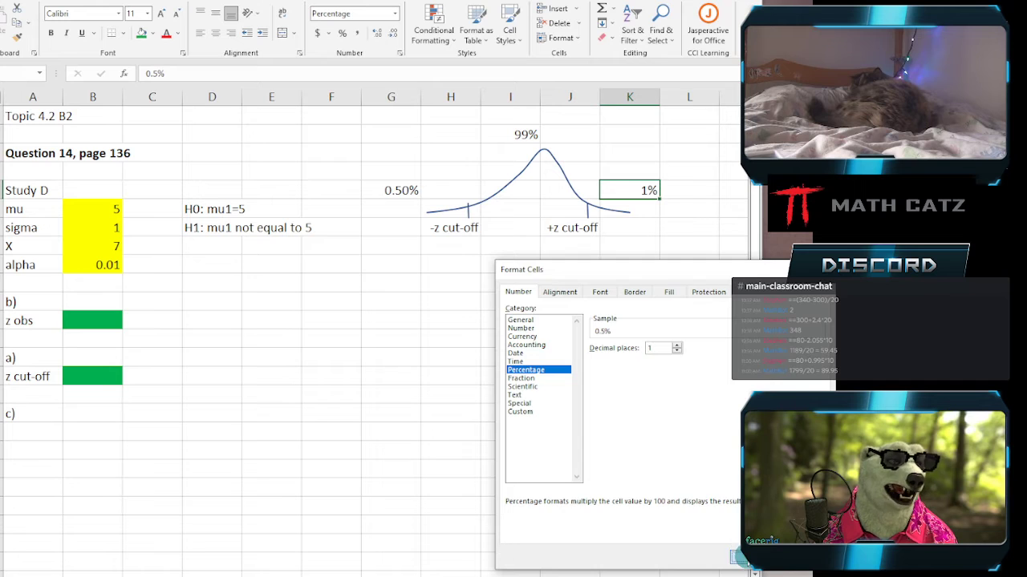
left_click(737, 559)
left_click(613, 320)
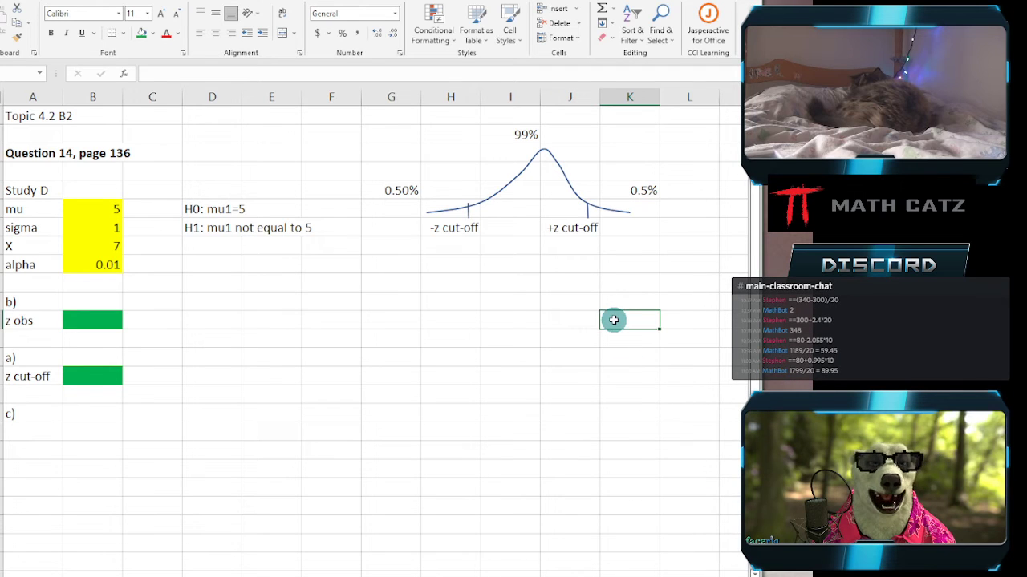
Format the tail percentage in K5 with 2 decimal places to match the one in G5.
left_click(623, 190)
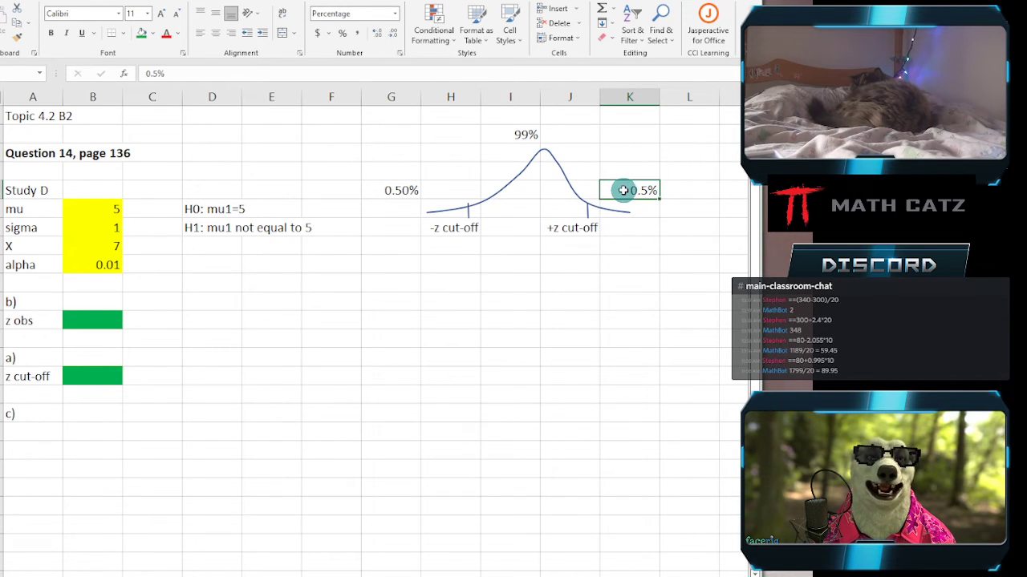
left_click(399, 190)
left_click(633, 192)
right_click(633, 191)
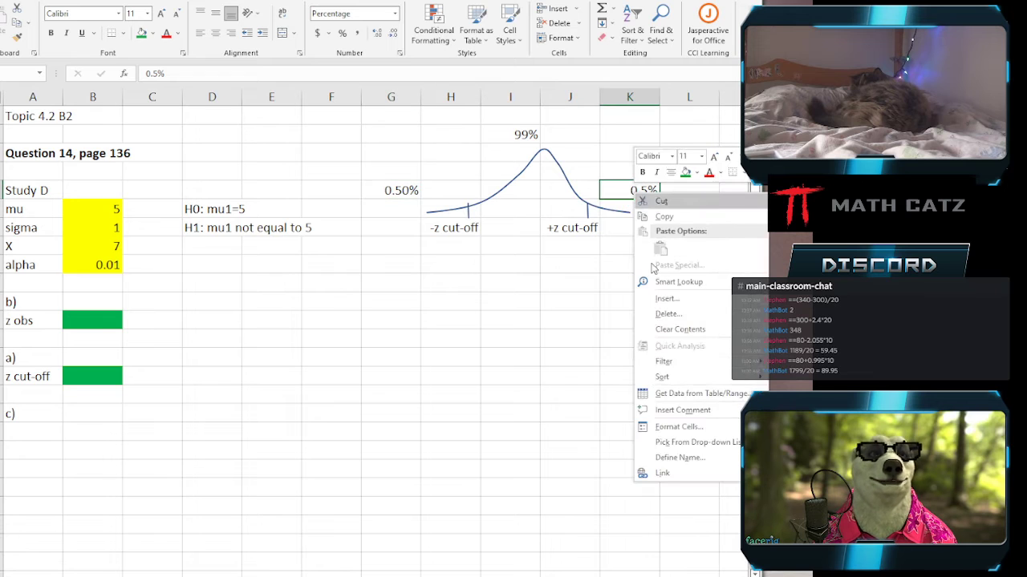
left_click(655, 419)
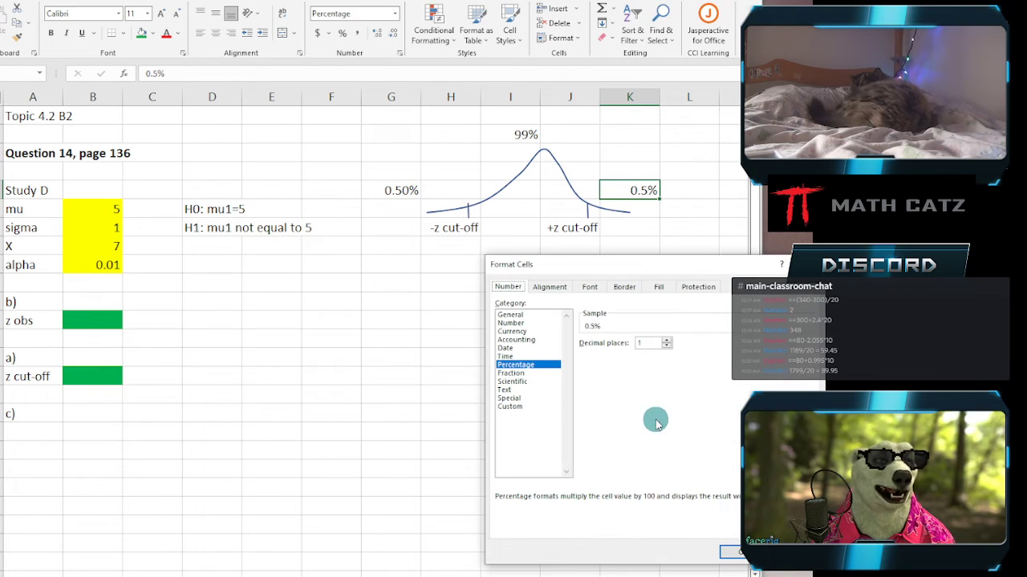
left_click(665, 340)
left_click(736, 551)
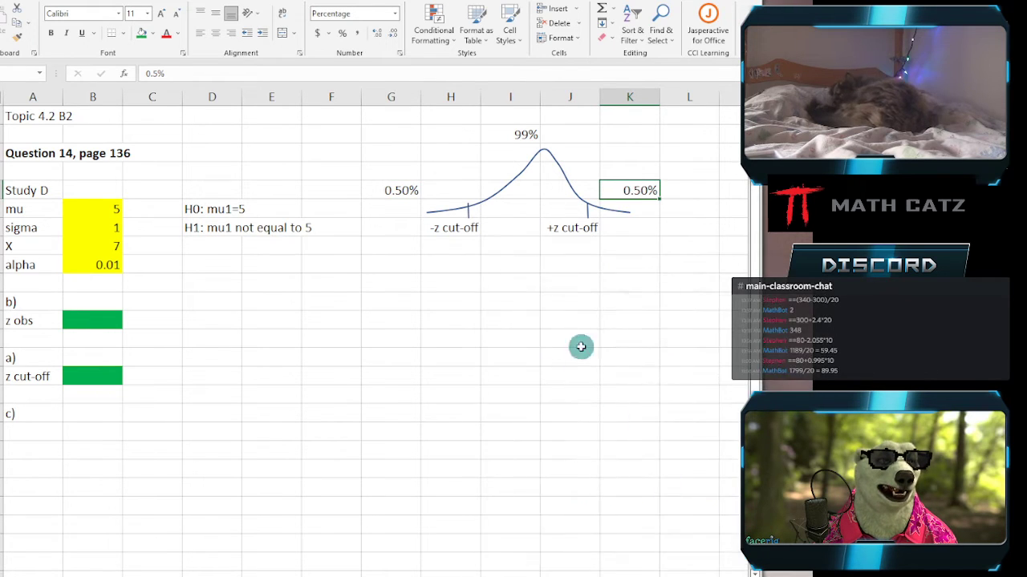
Calculate the observed z score for Study D in B12 with the formula =(B8-B6)/B7.
left_click(624, 277)
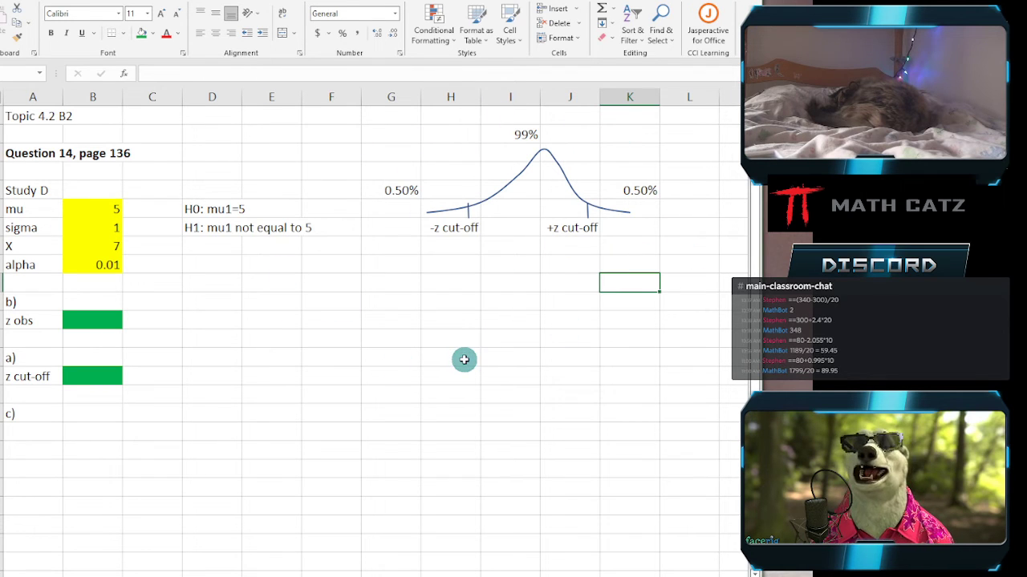
left_click(92, 322)
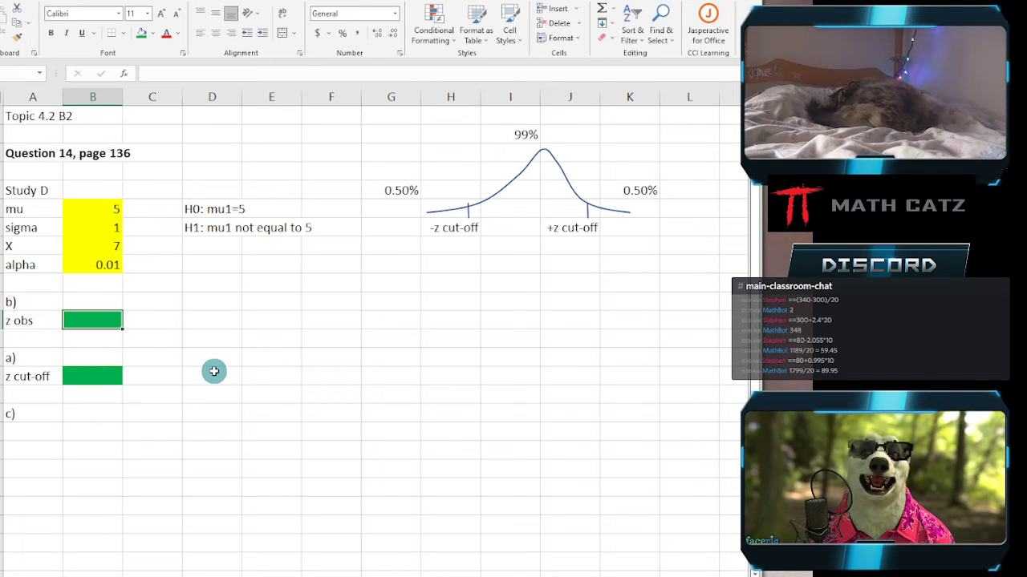
type("=(")
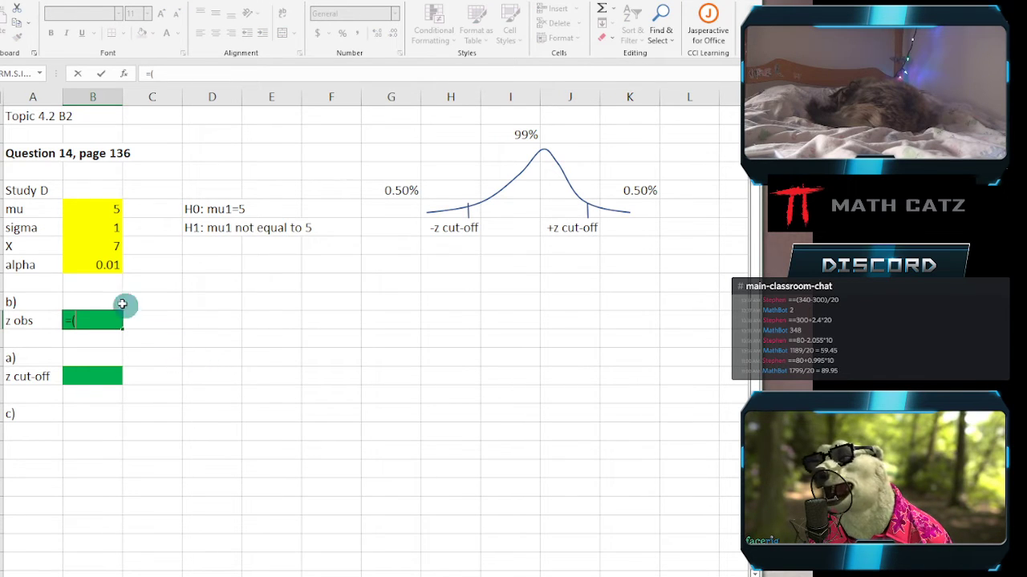
left_click(87, 245)
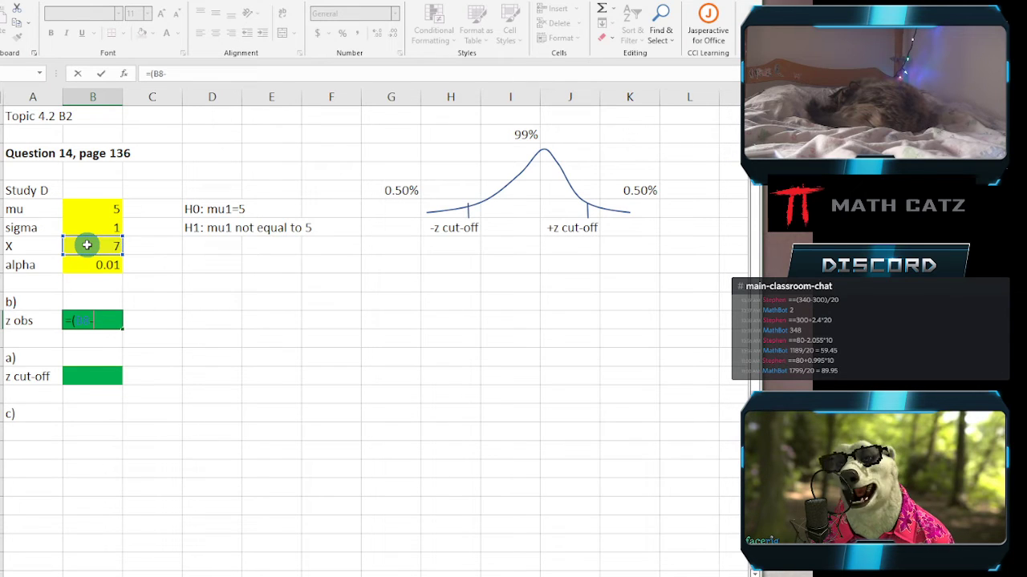
type("-")
left_click(76, 210)
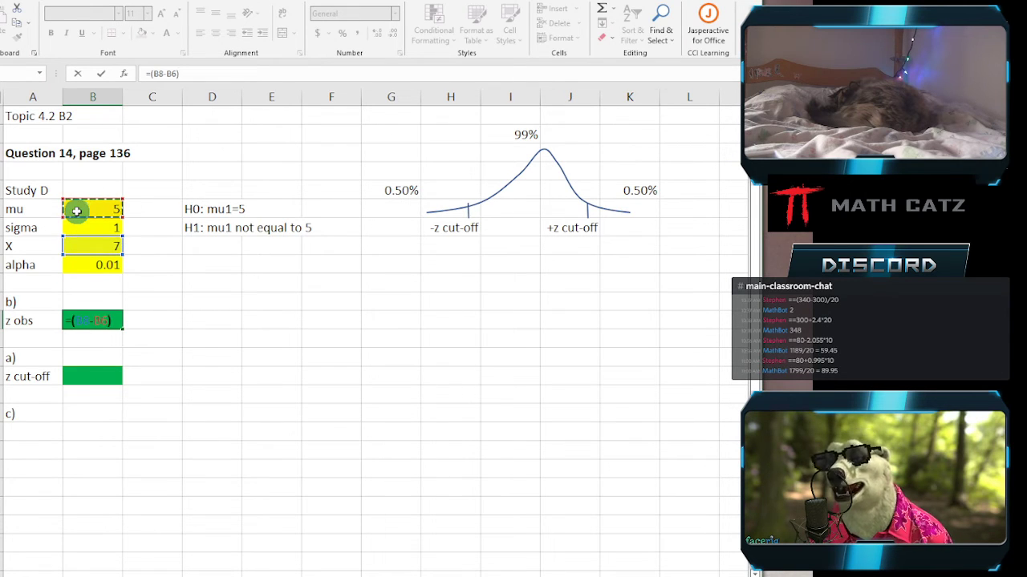
type(")/")
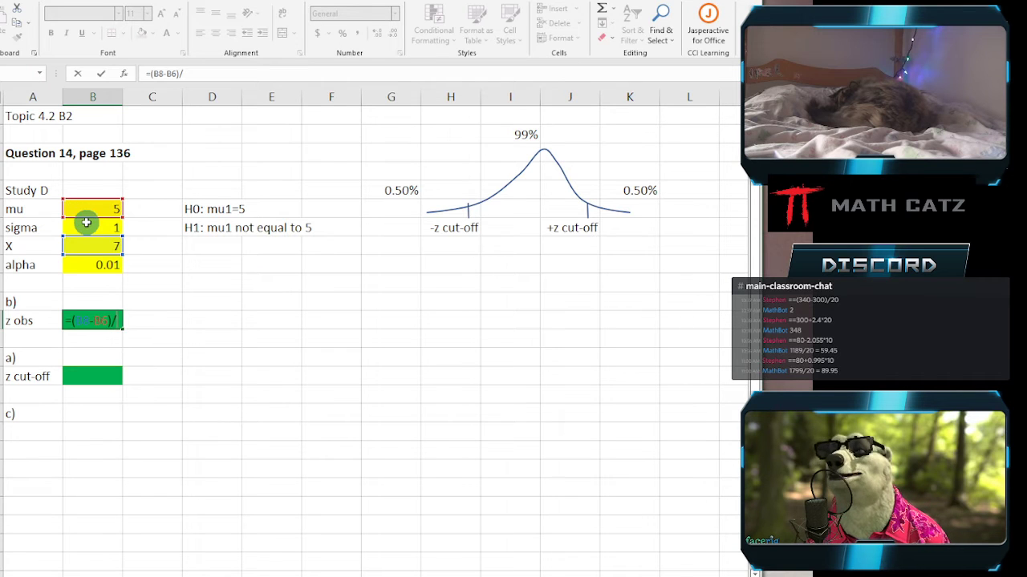
left_click(87, 228)
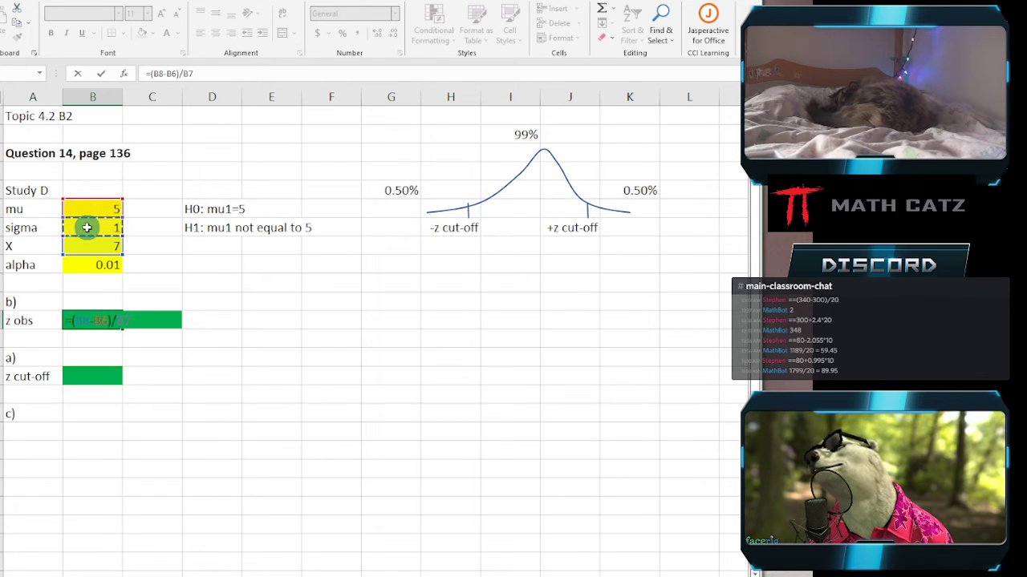
key("Return")
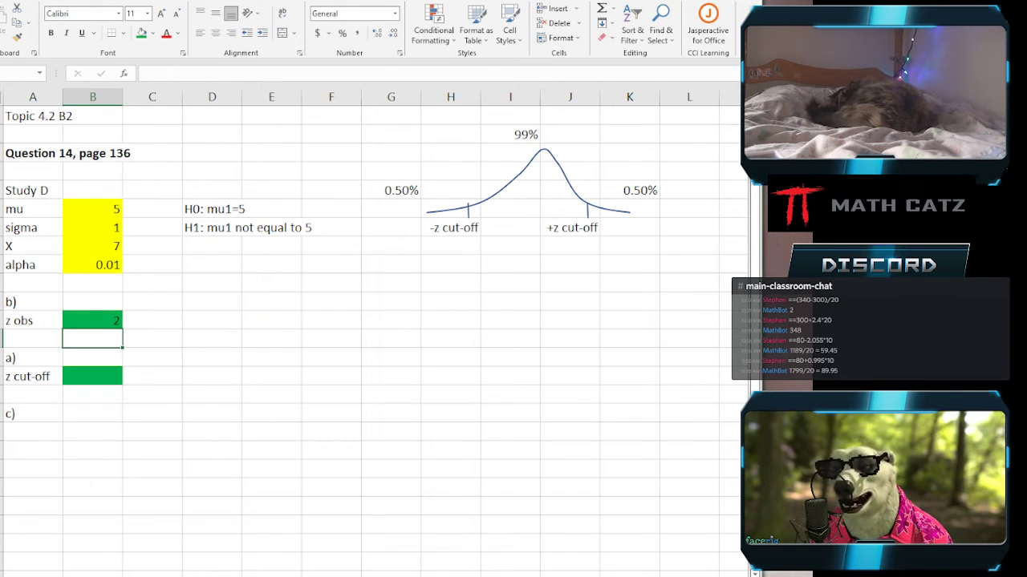
Check question 14 in the textbook PDF, look up the z cut-off for a 0.5% tail in Table A-1, and return to Excel.
left_click(215, 576)
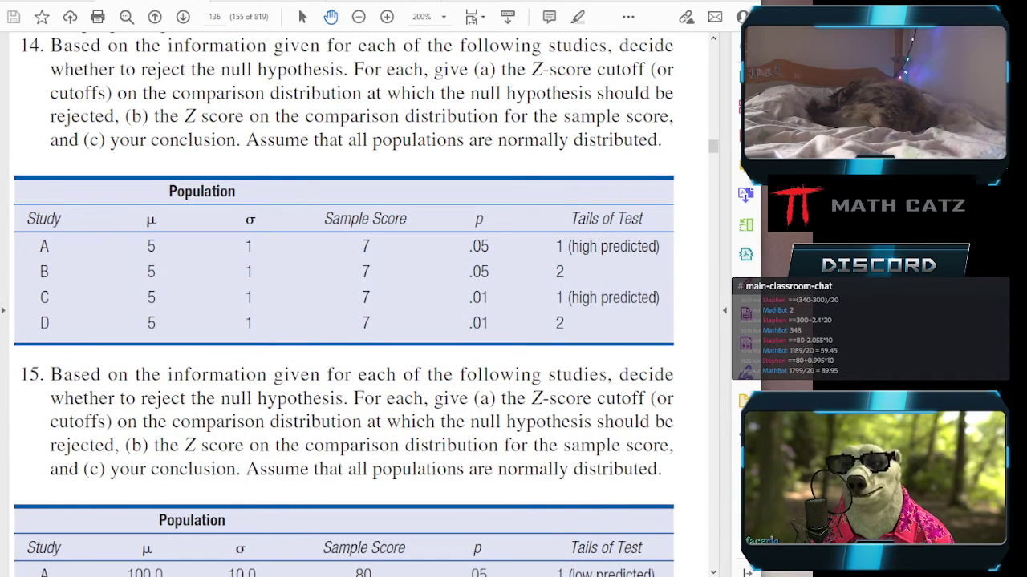
left_click(309, 576)
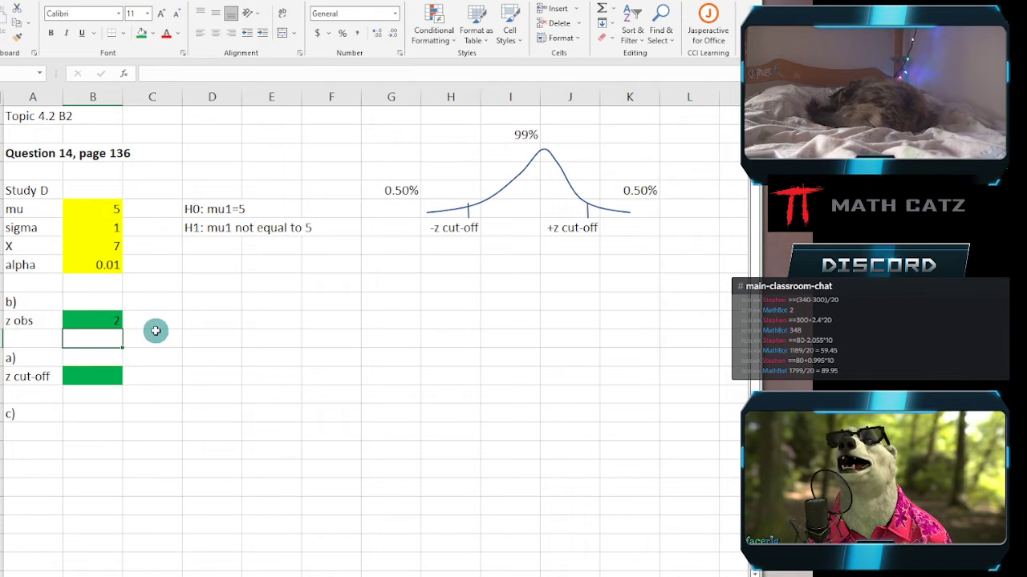
left_click(86, 375)
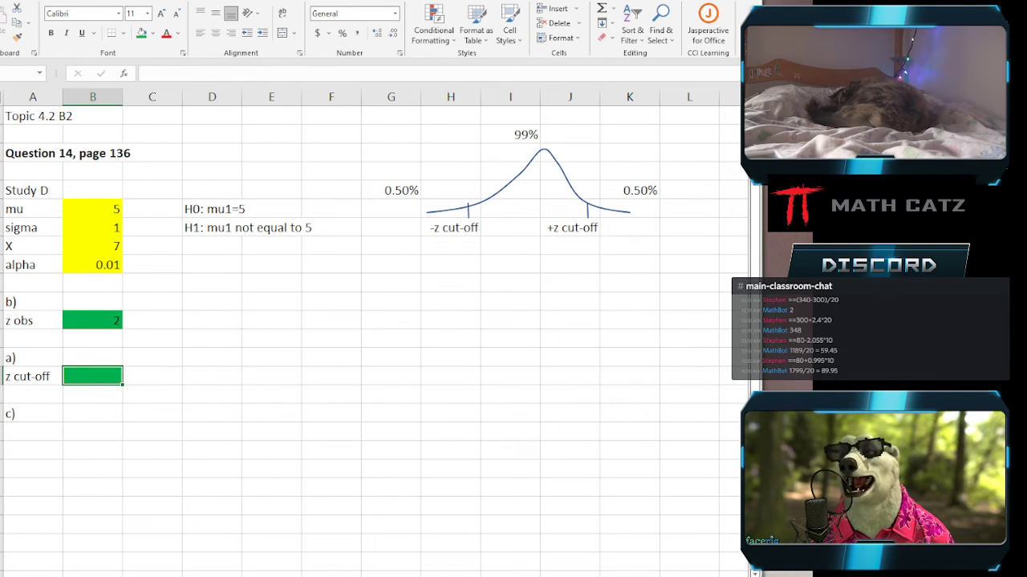
key("alt+Tab")
left_click(271, 2)
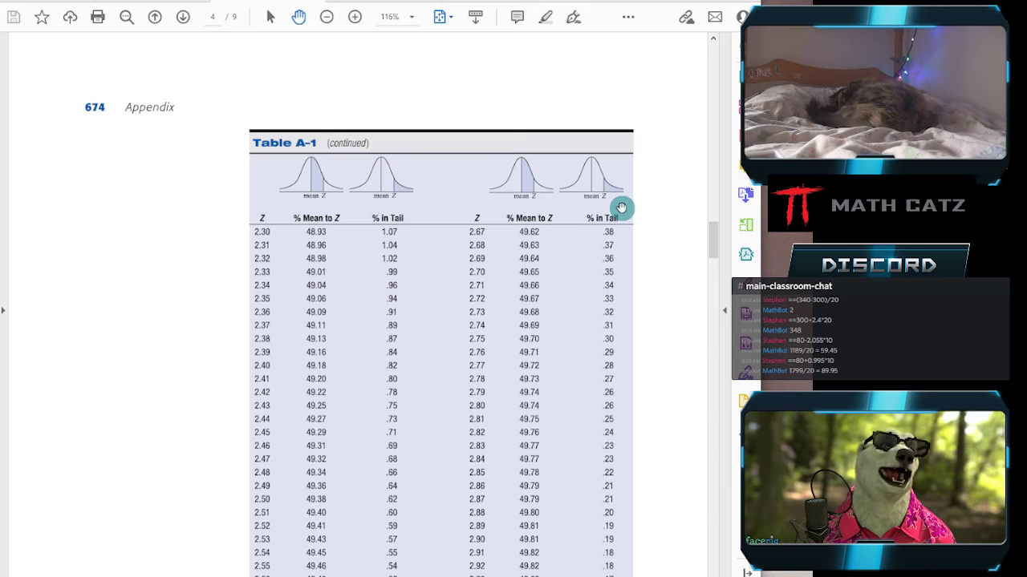
left_click_drag(599, 313, 607, 204)
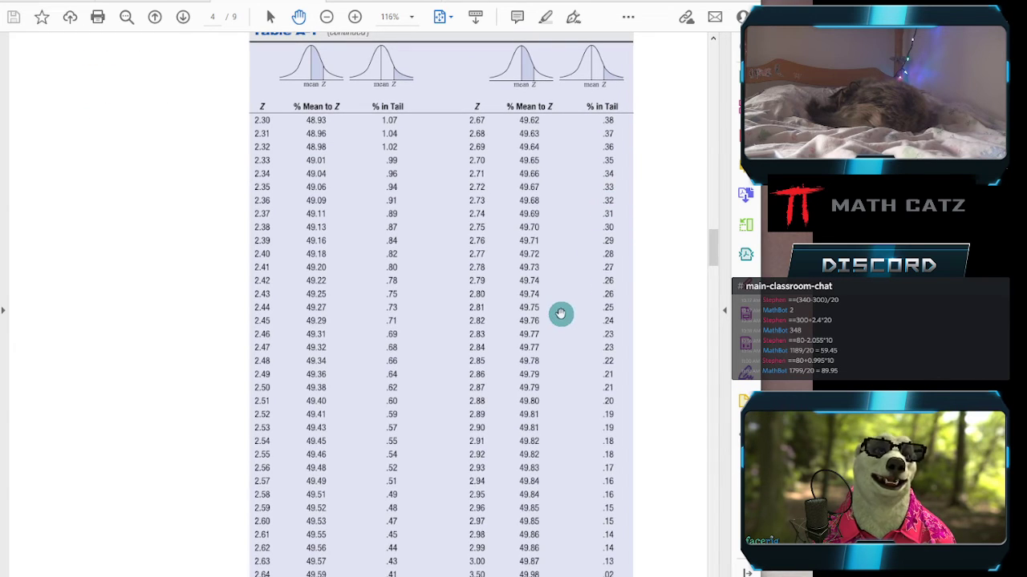
left_click_drag(554, 337, 552, 222)
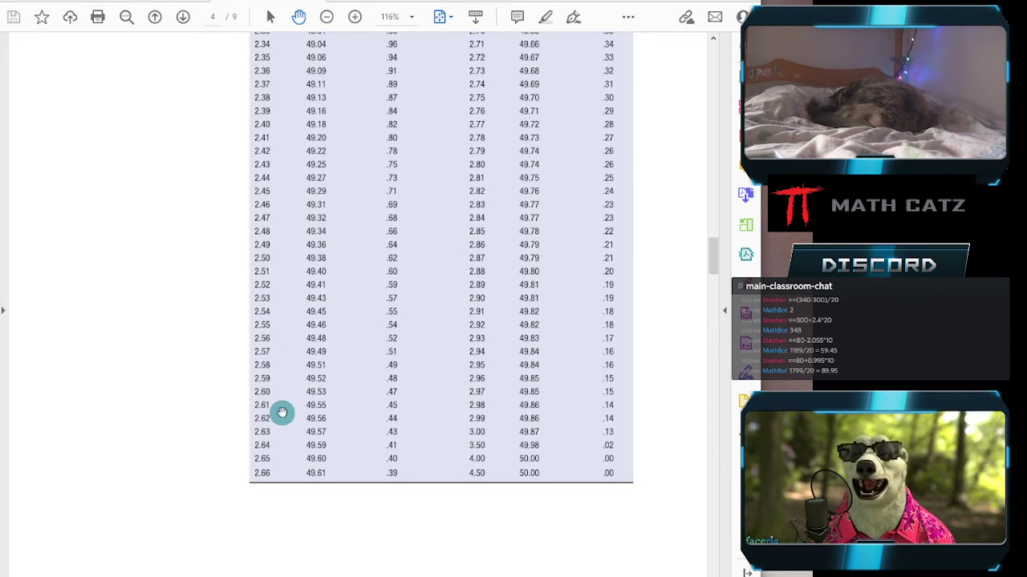
mouse_move(216, 576)
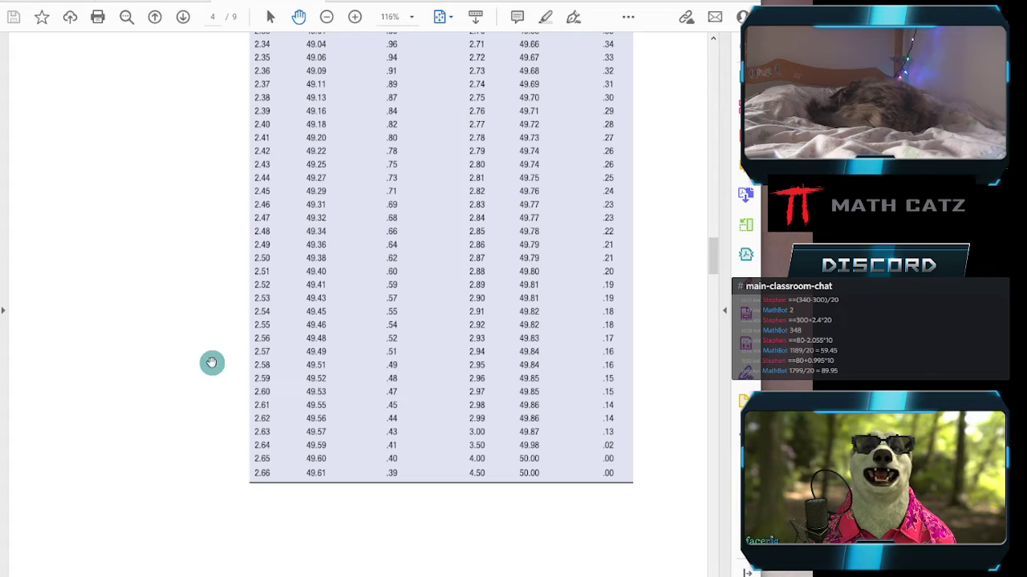
left_click(193, 545)
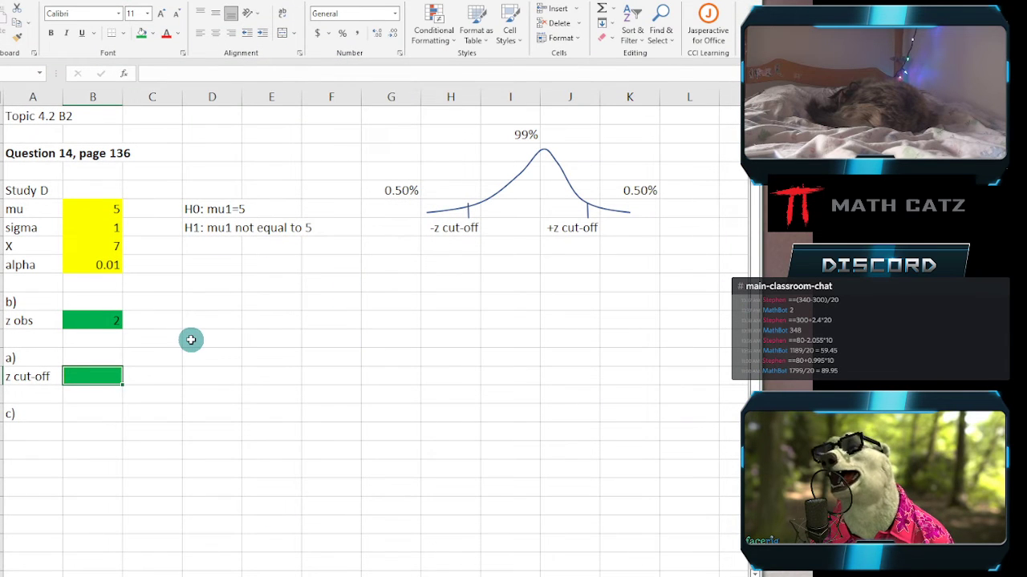
Search the functions for "normal" and insert NORM.S.INV into the z cut-off cell B15.
left_click(126, 74)
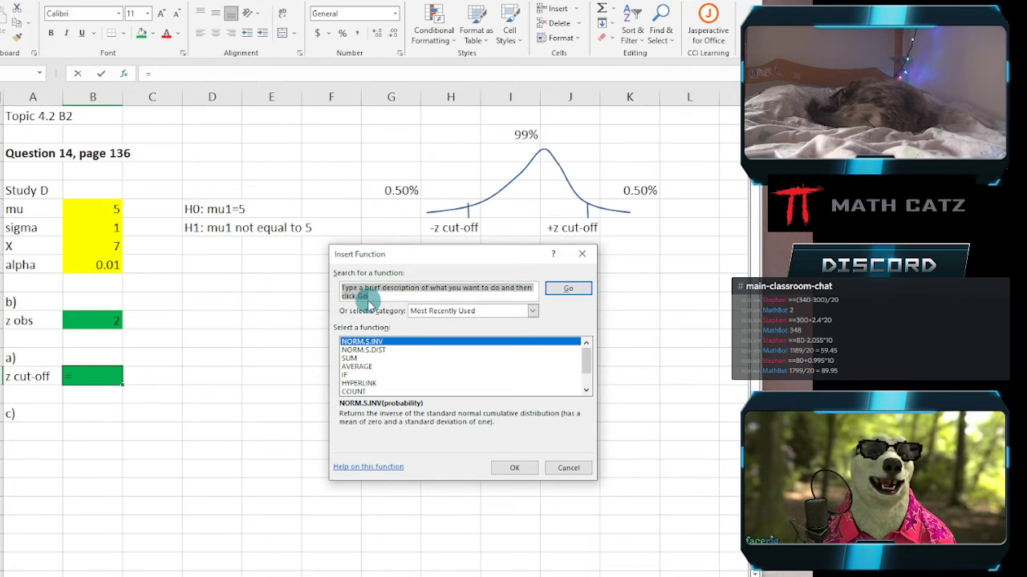
type("nor")
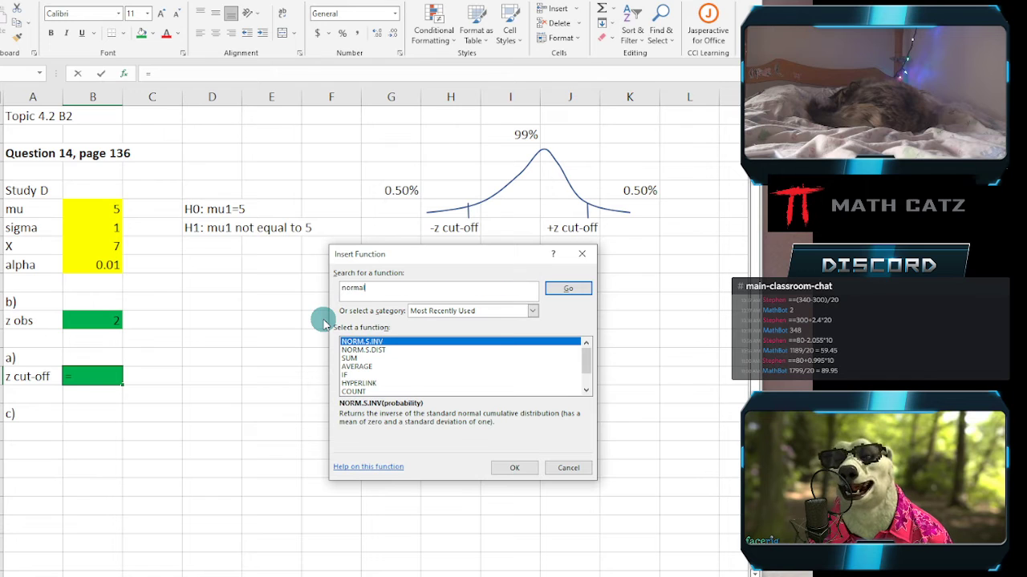
type("mal")
key("Return")
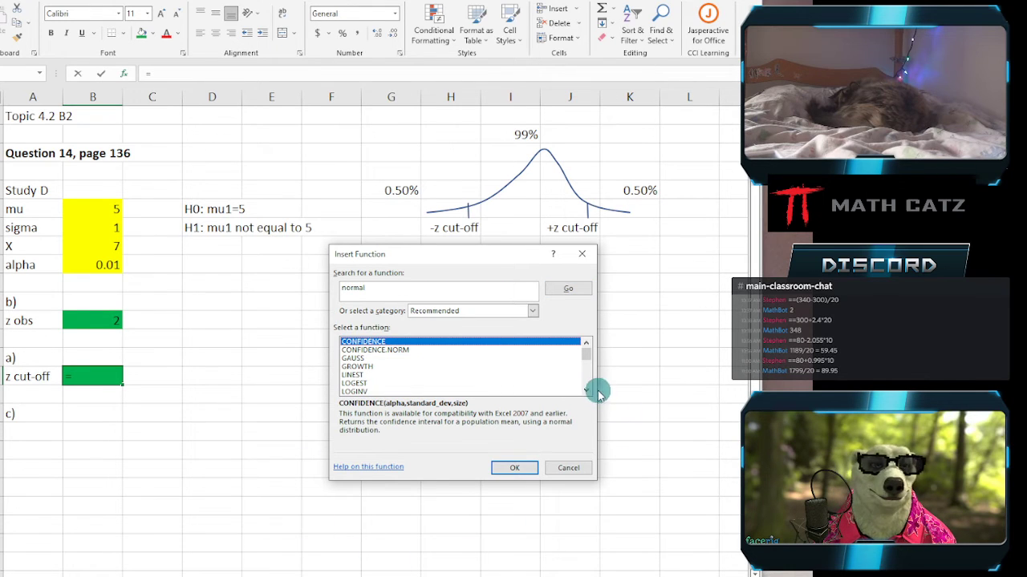
scroll(585, 391, "down", 4)
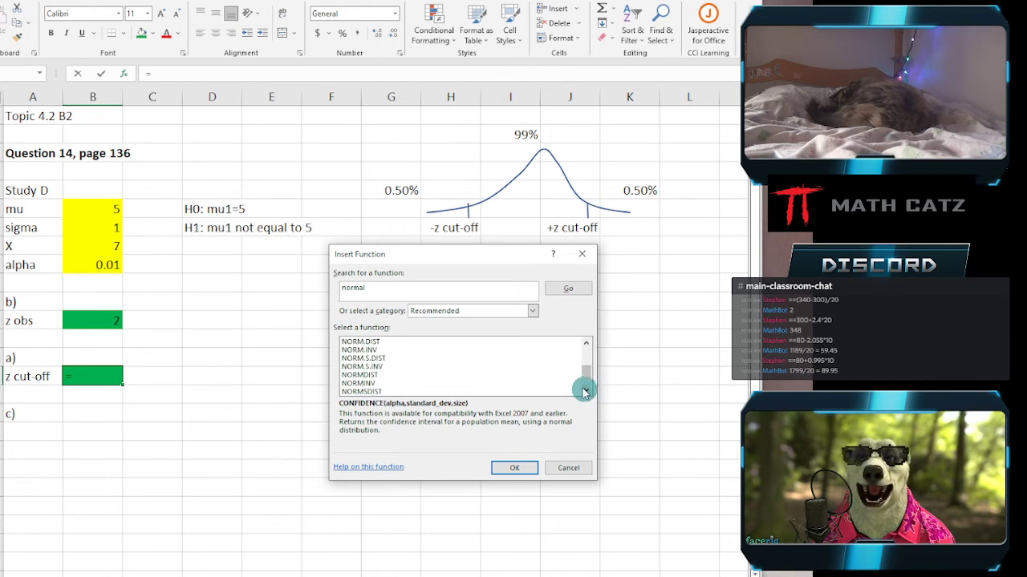
left_click(360, 357)
left_click(367, 367)
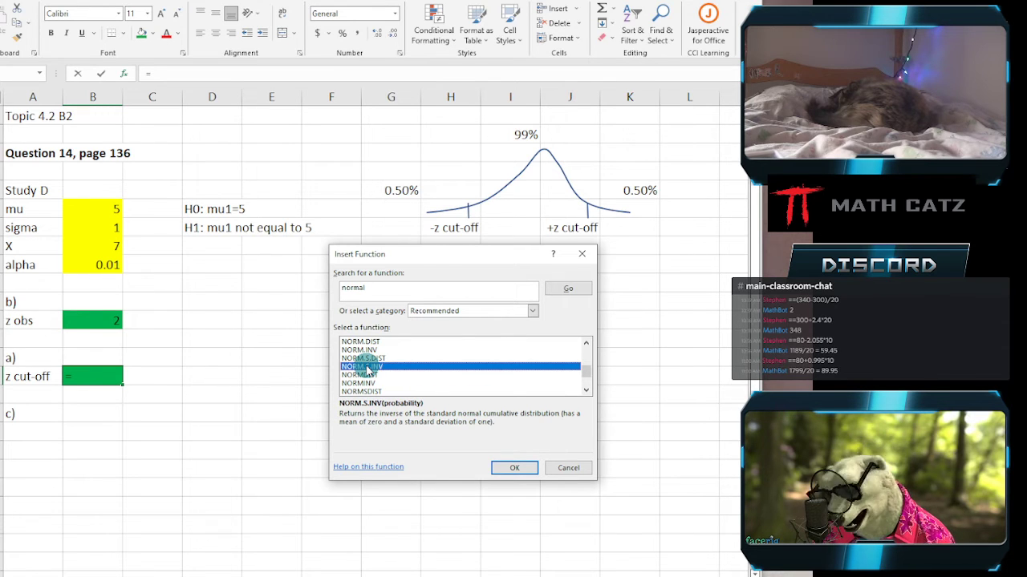
left_click(384, 358)
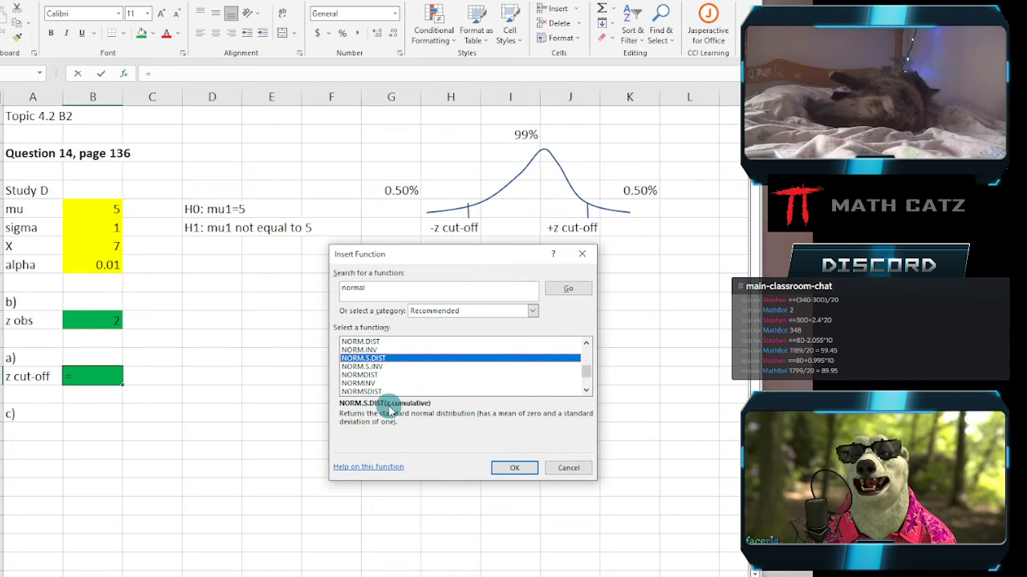
left_click(384, 367)
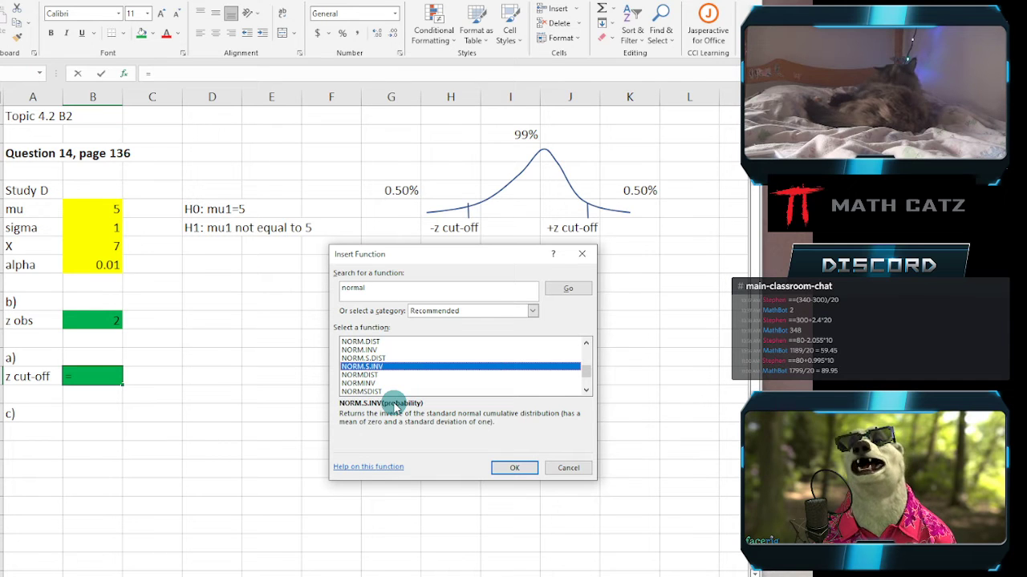
left_click(509, 469)
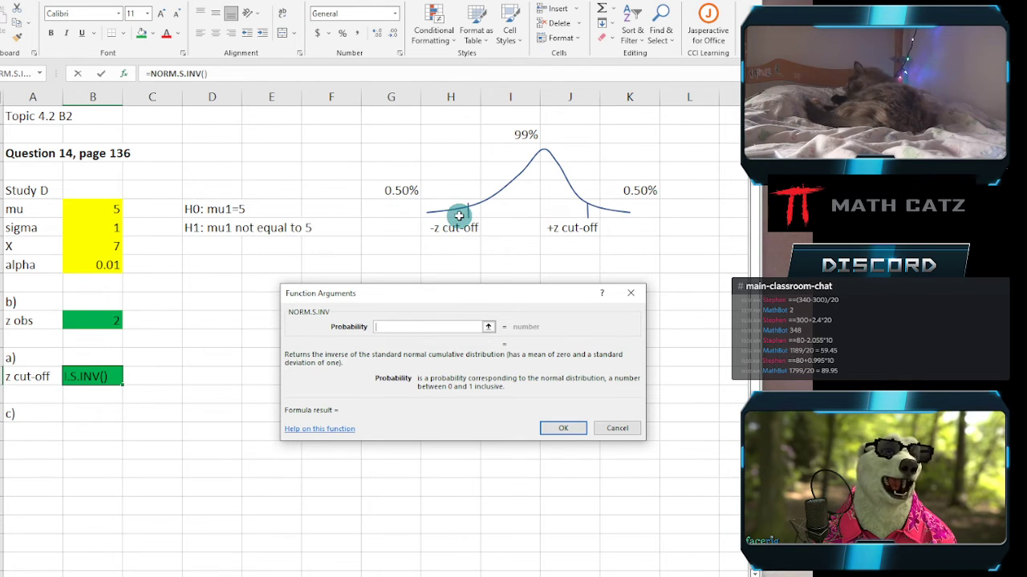
Set the NORM.S.INV probability to 0.005 and accept the function.
type("0.5")
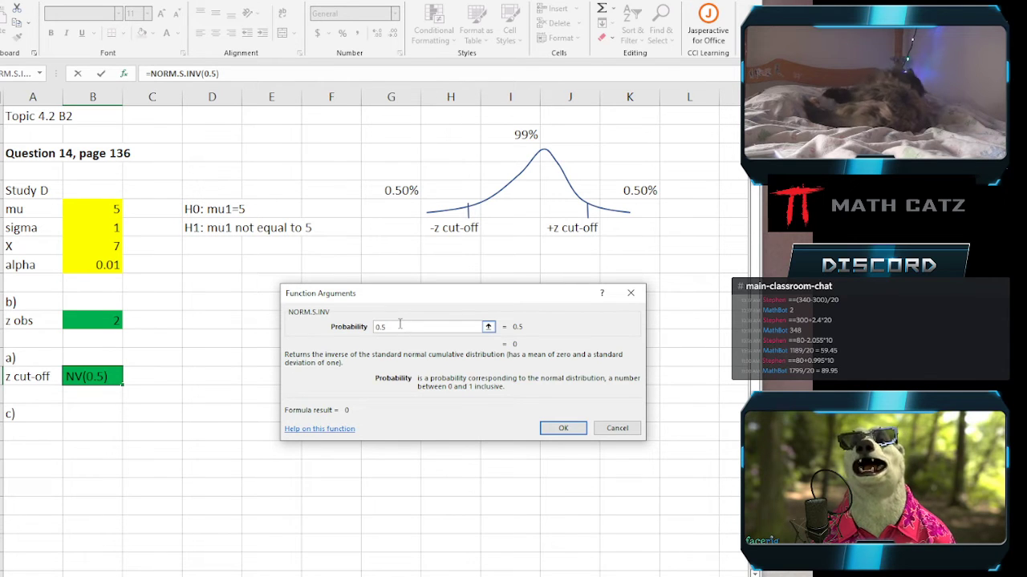
key("BackSpace")
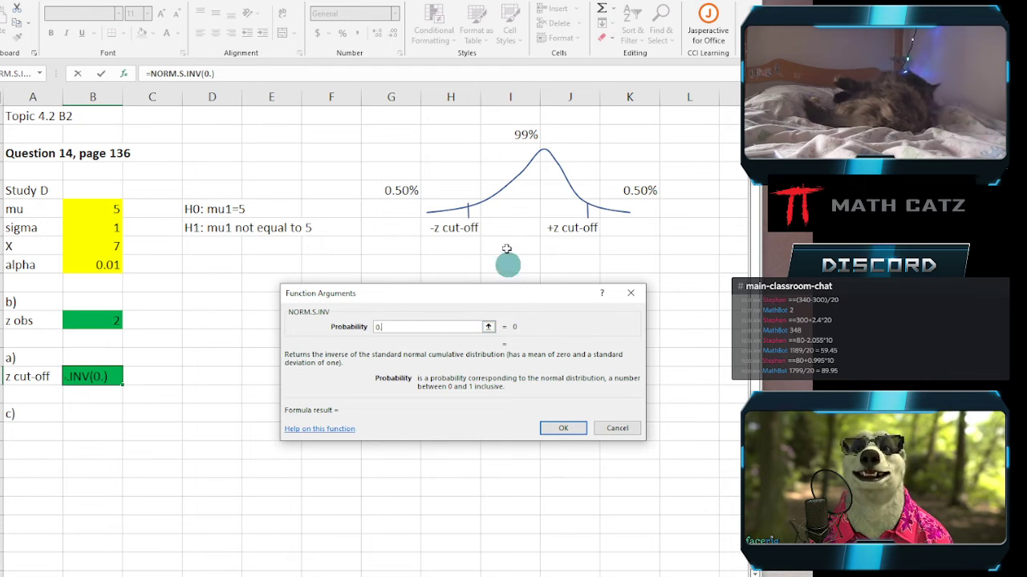
type("005")
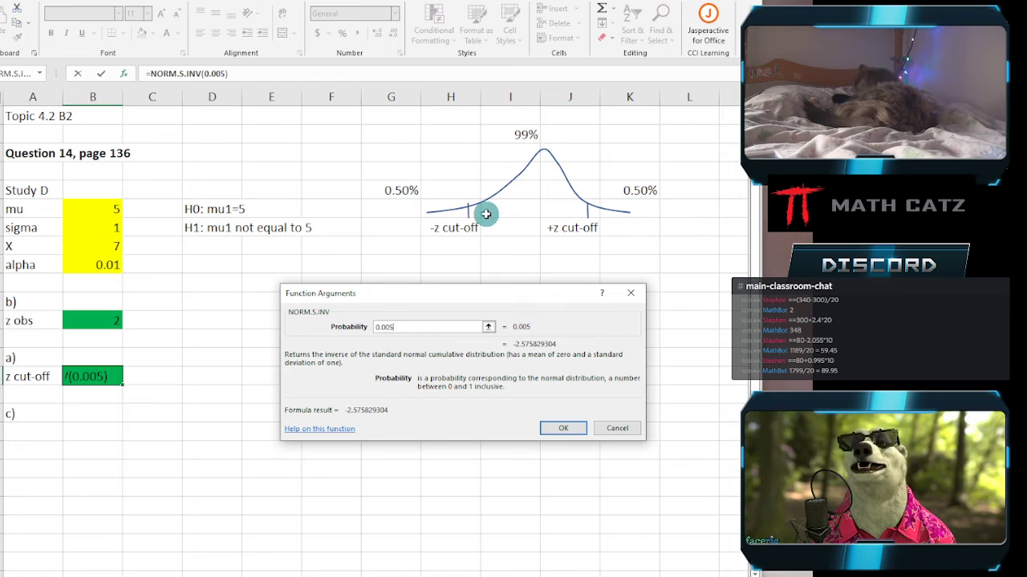
left_click(563, 429)
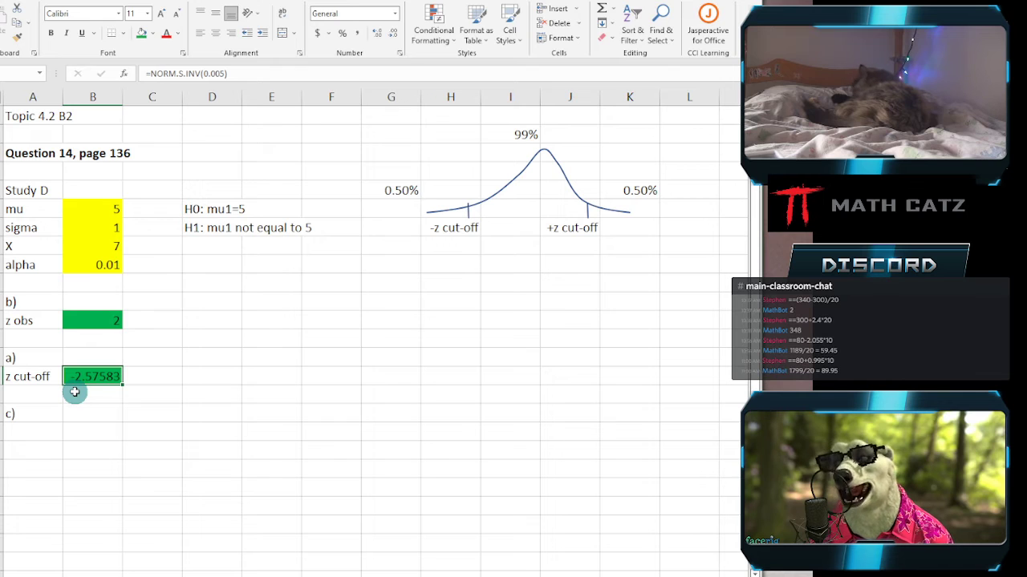
Enter the positive z cut-off 2.57583 in C15 beside the negative one.
left_click(154, 377)
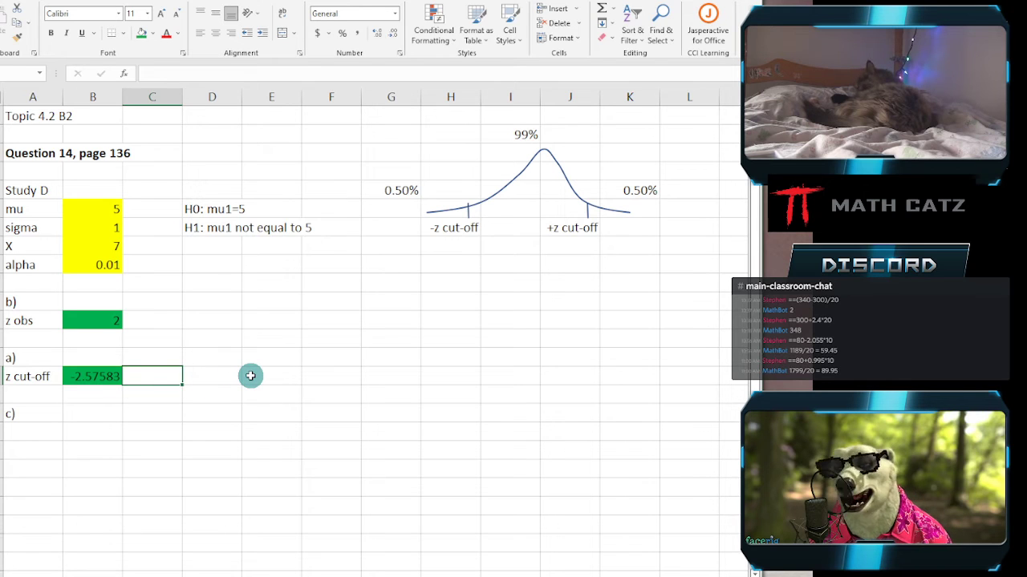
type("2.57583")
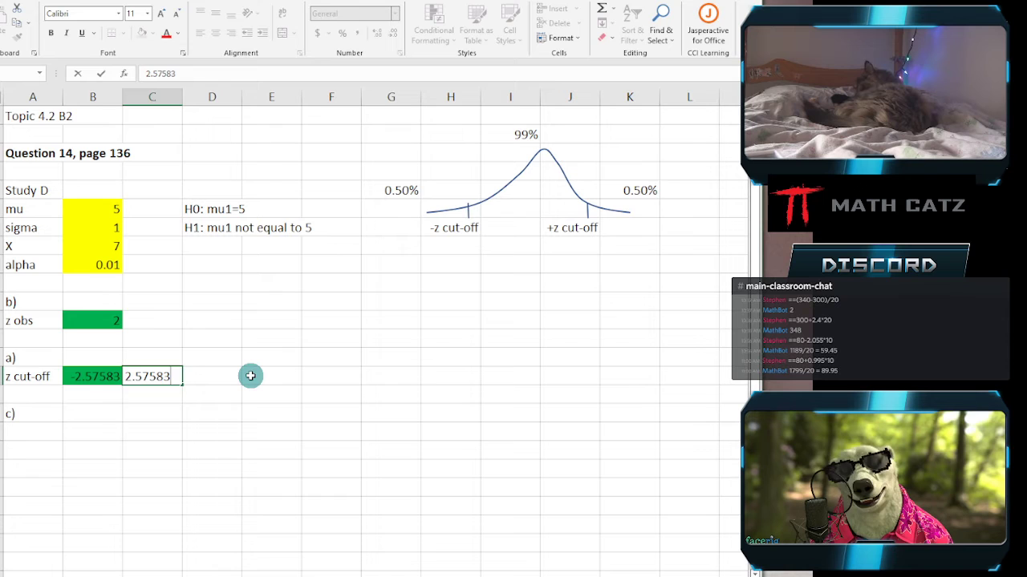
key("Return")
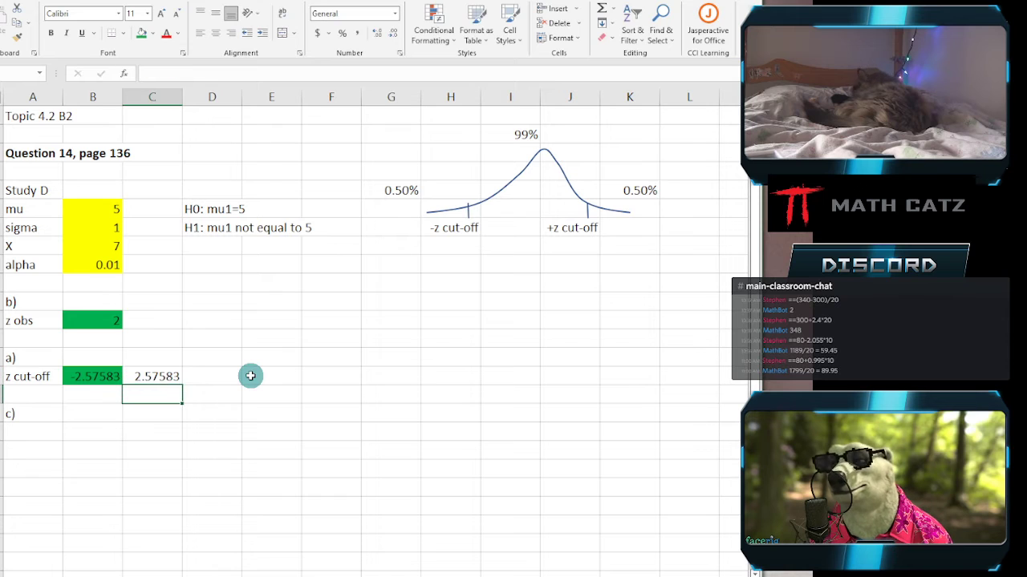
Calculate half of alpha in C9 with the formula =B9/2.
left_click(73, 269)
left_click(153, 268)
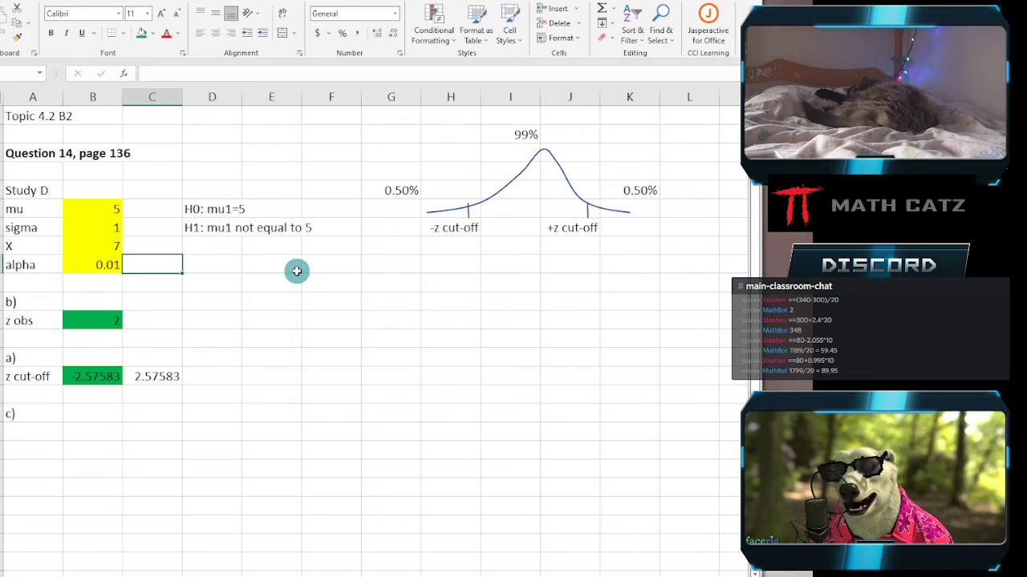
type("=")
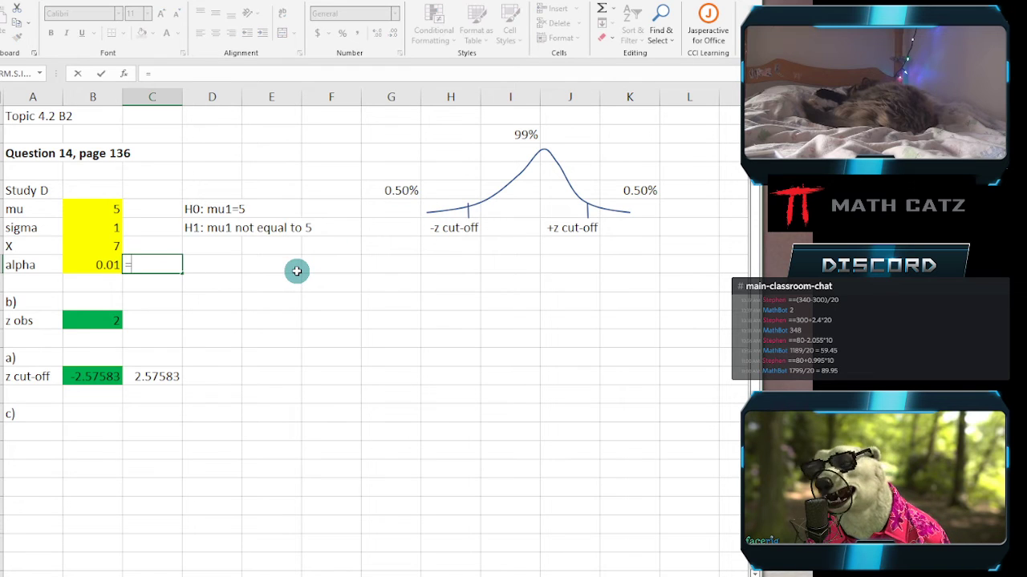
left_click(93, 265)
type("/2")
key("Return")
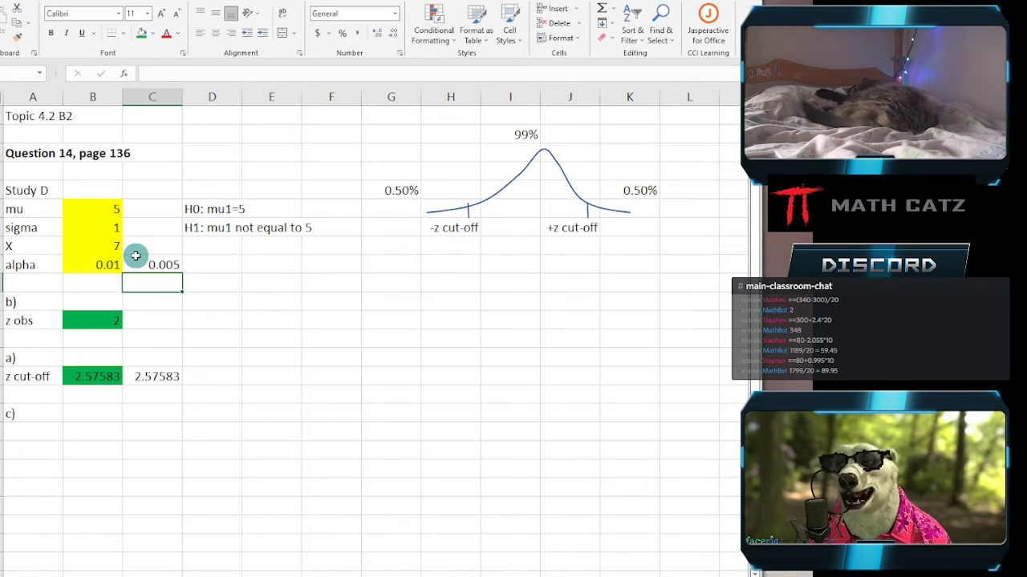
left_click(166, 265)
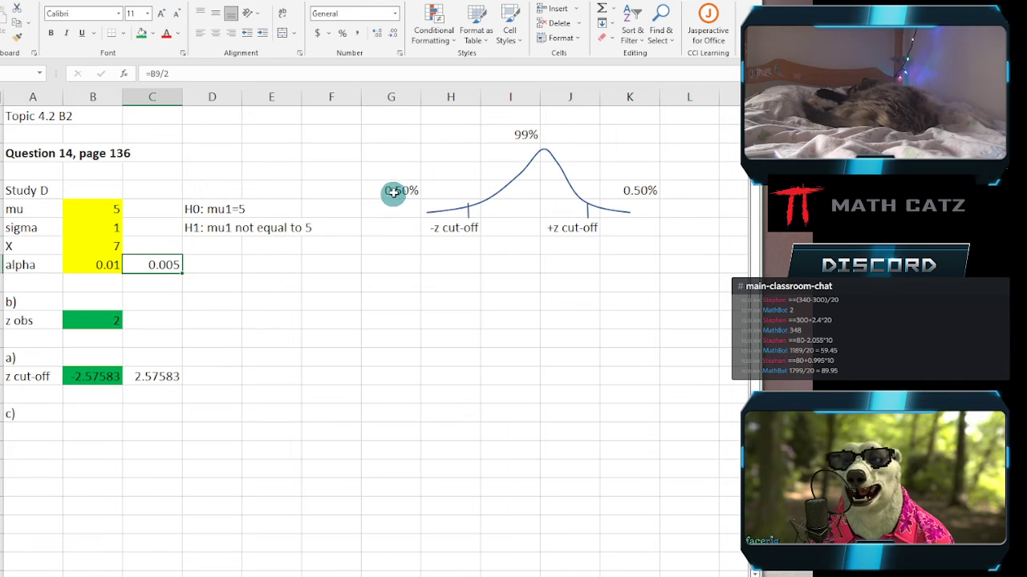
Compare the tail percentage in G5 beside the normal curve with the halved alpha in C9.
left_click(393, 190)
left_click(167, 268)
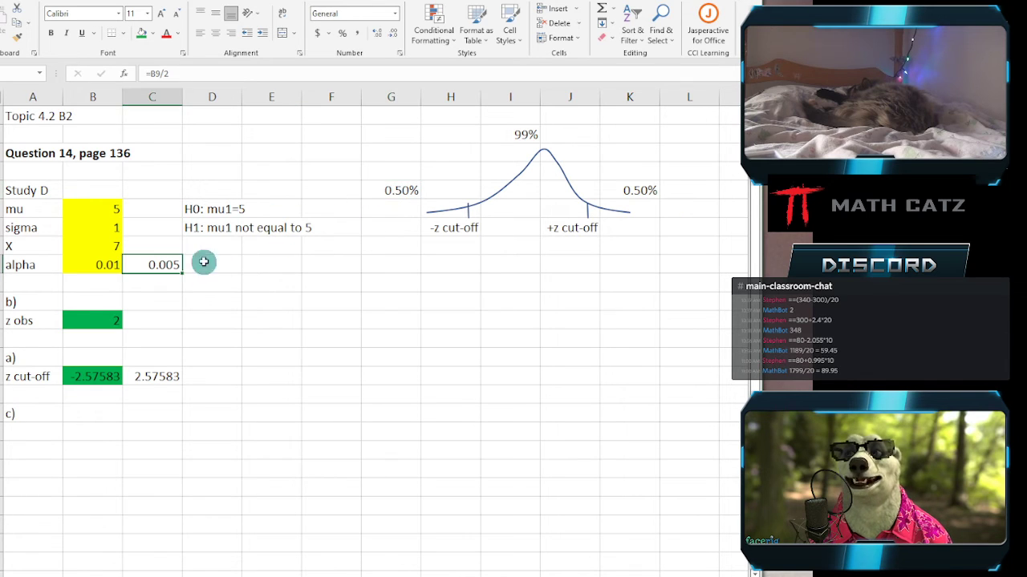
left_click(393, 190)
left_click(173, 265)
left_click(394, 189)
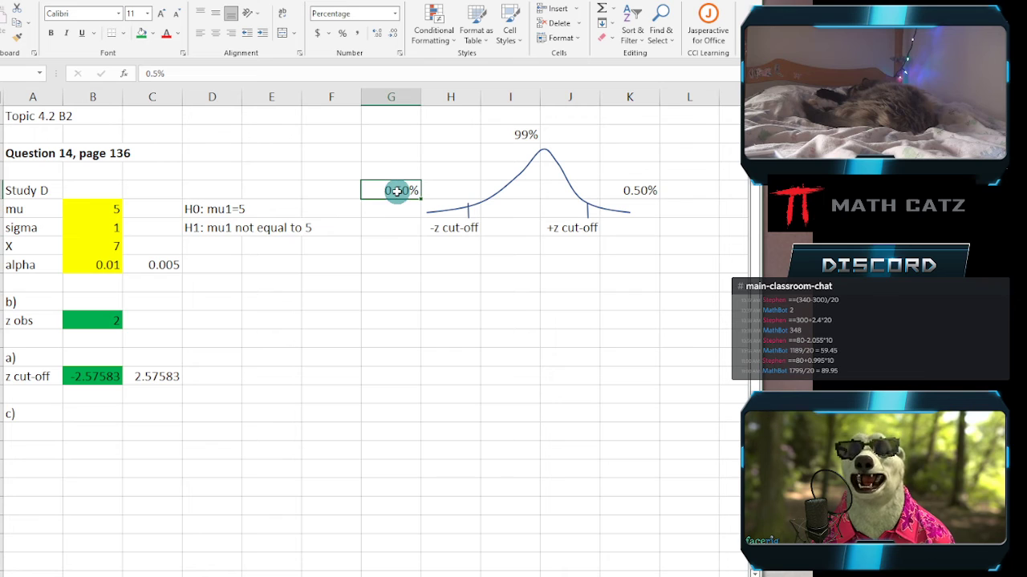
left_click(155, 265)
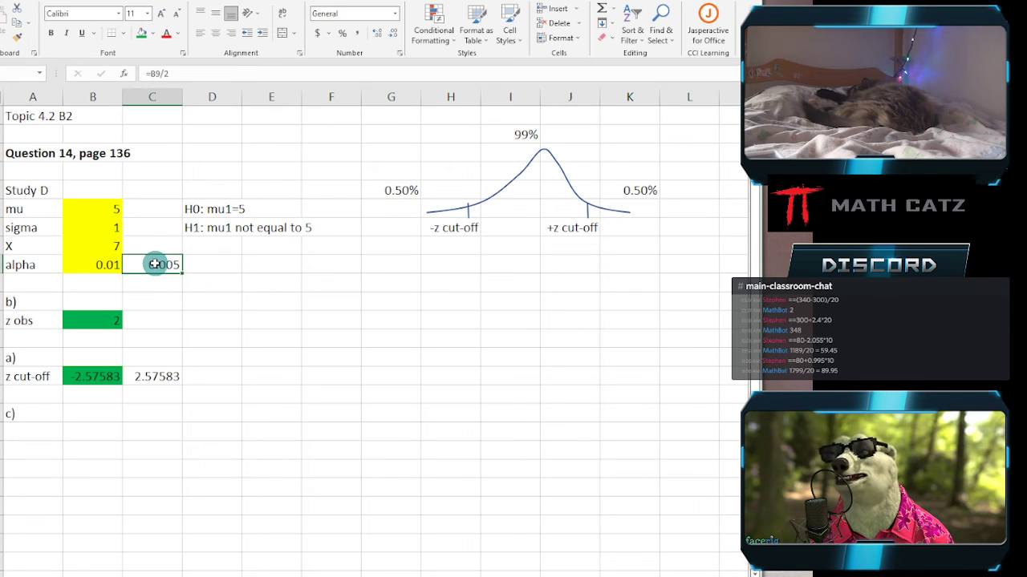
Try NORM.S.INV in F15 with C9 as its probability, and clear the trial result from the cell.
left_click(327, 378)
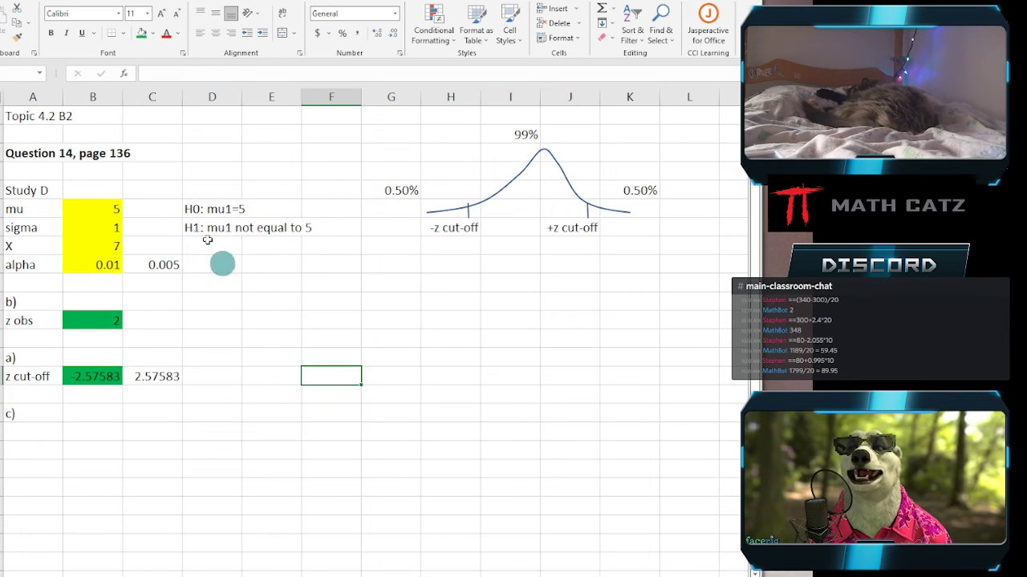
left_click(123, 73)
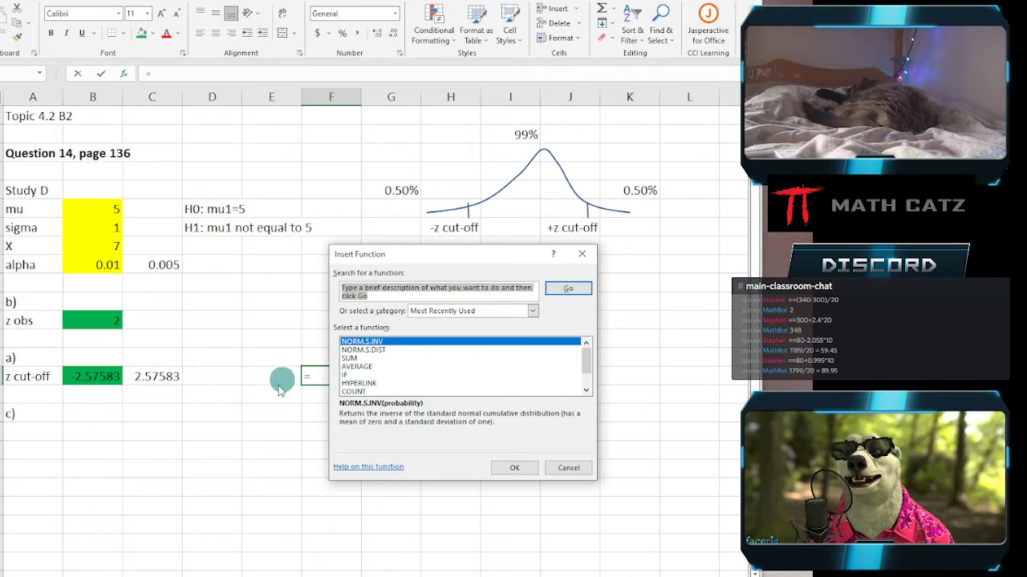
left_click(512, 469)
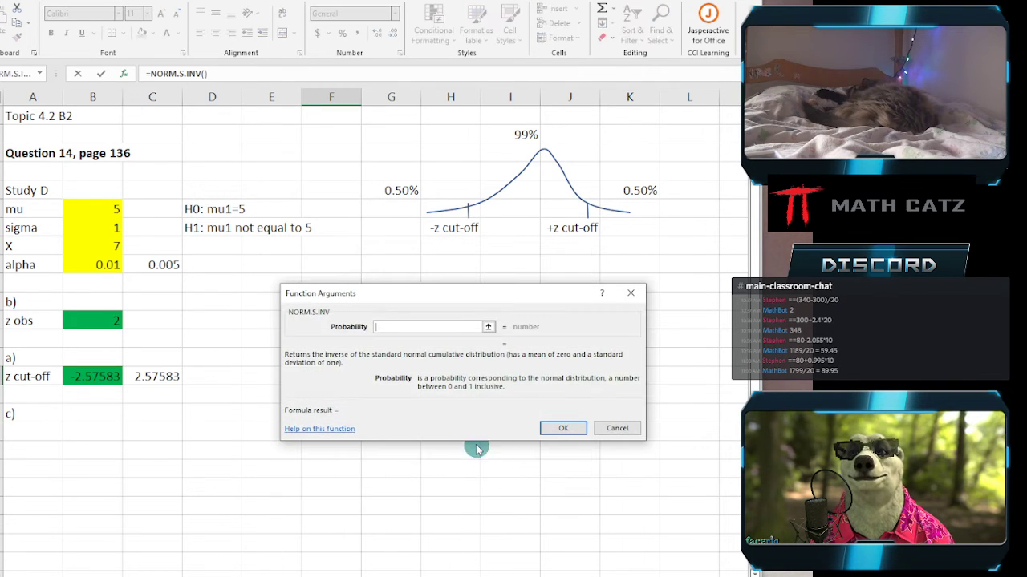
left_click_drag(361, 294, 456, 285)
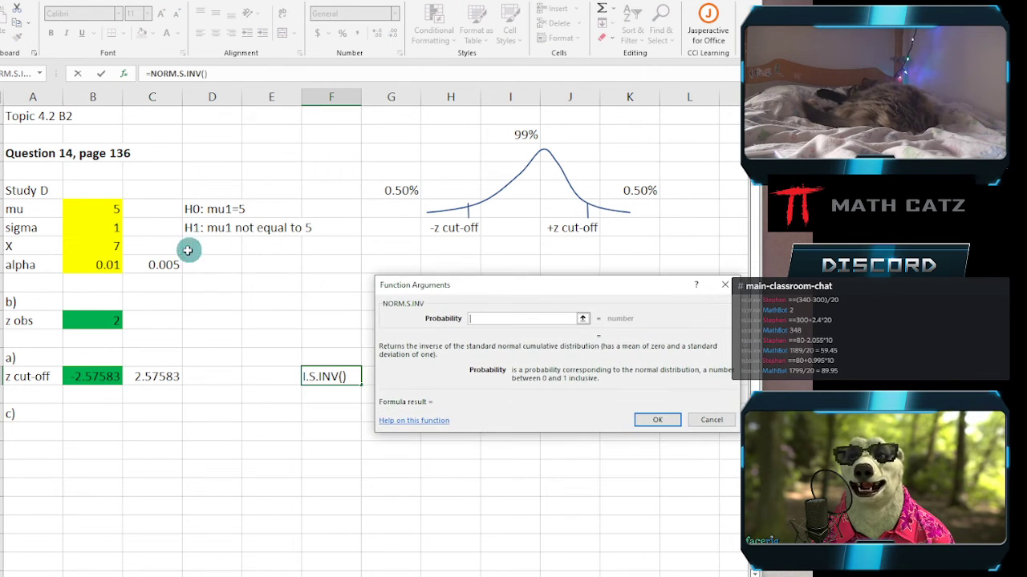
left_click(154, 265)
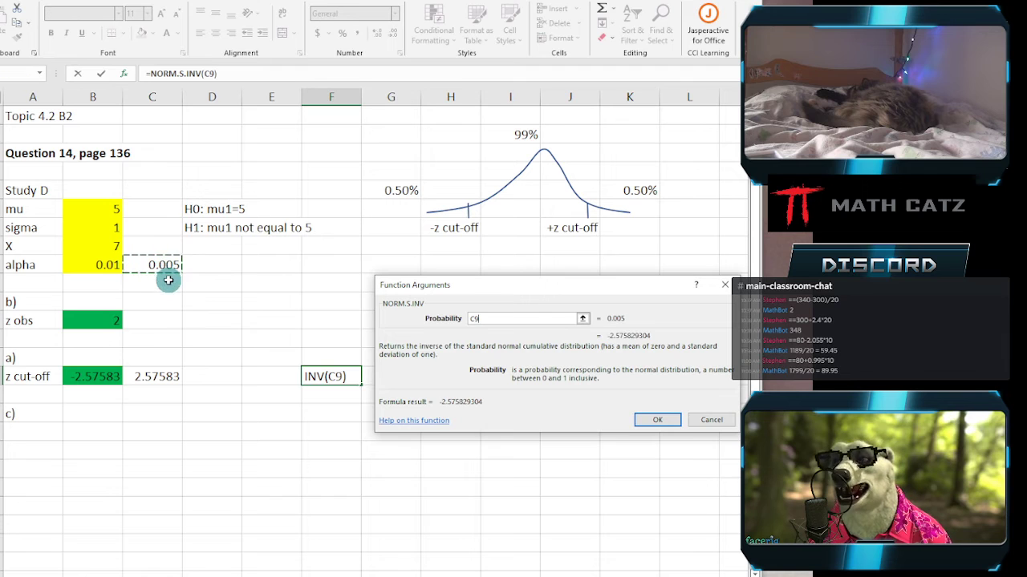
left_click(654, 420)
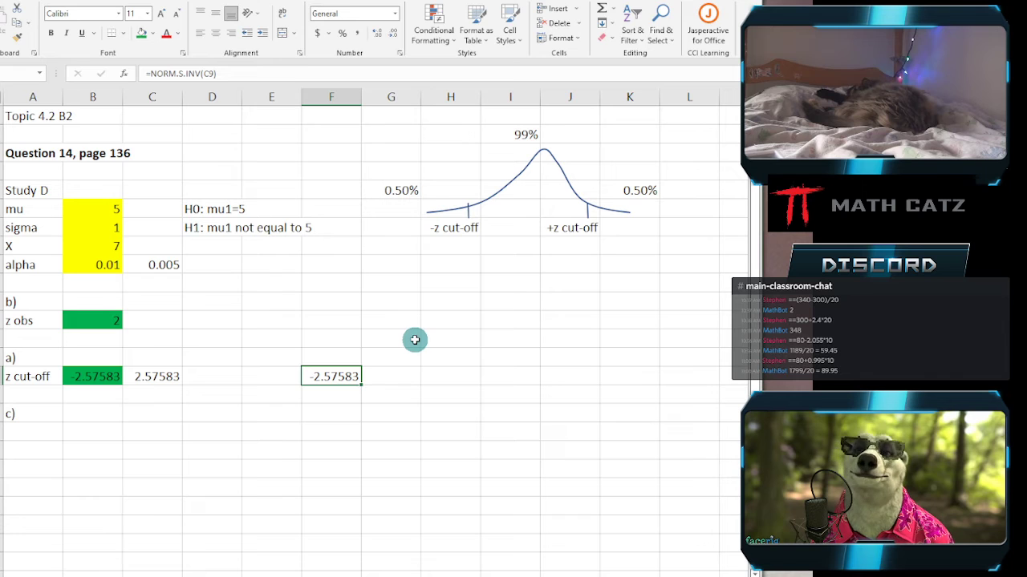
key("Delete")
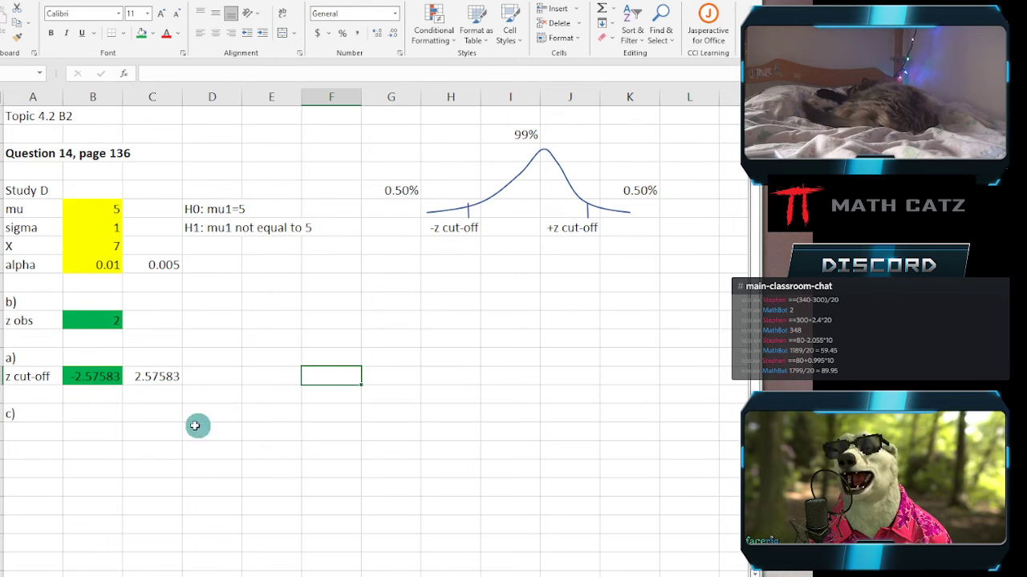
Select A18 for the Study D conclusion and review the part c) wording on the Study C sheet before returning.
left_click(40, 433)
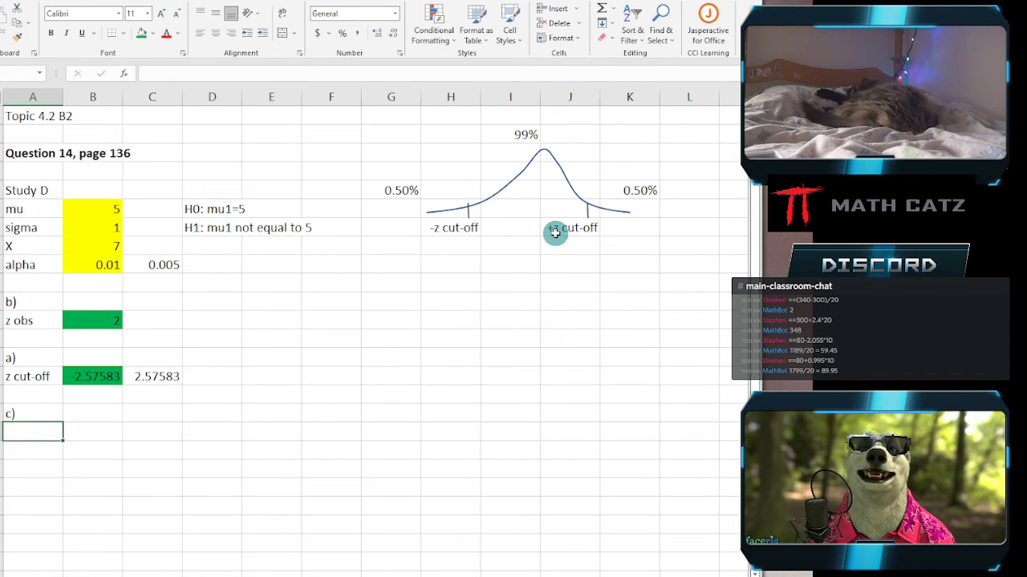
left_click(213, 576)
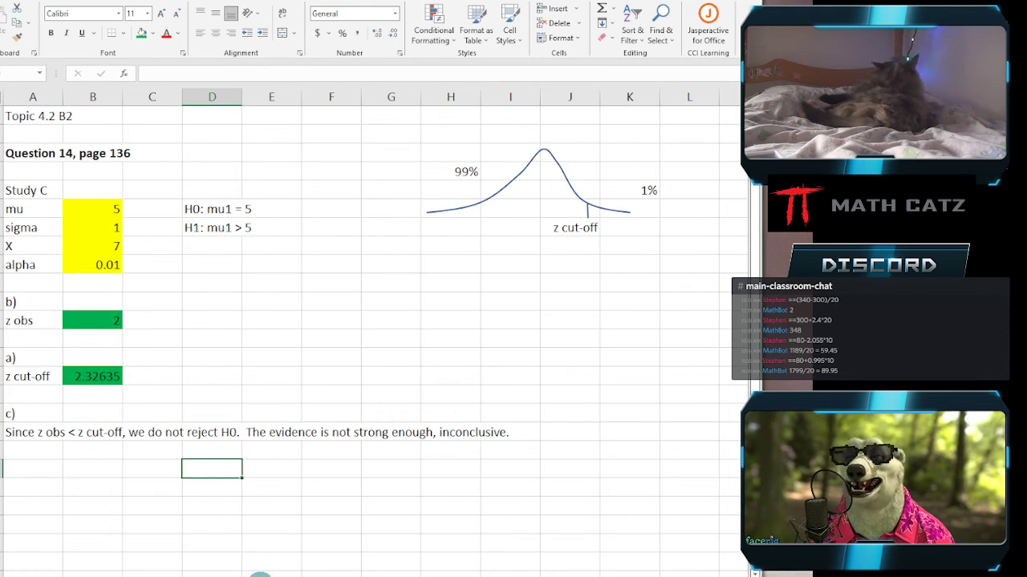
left_click(255, 575)
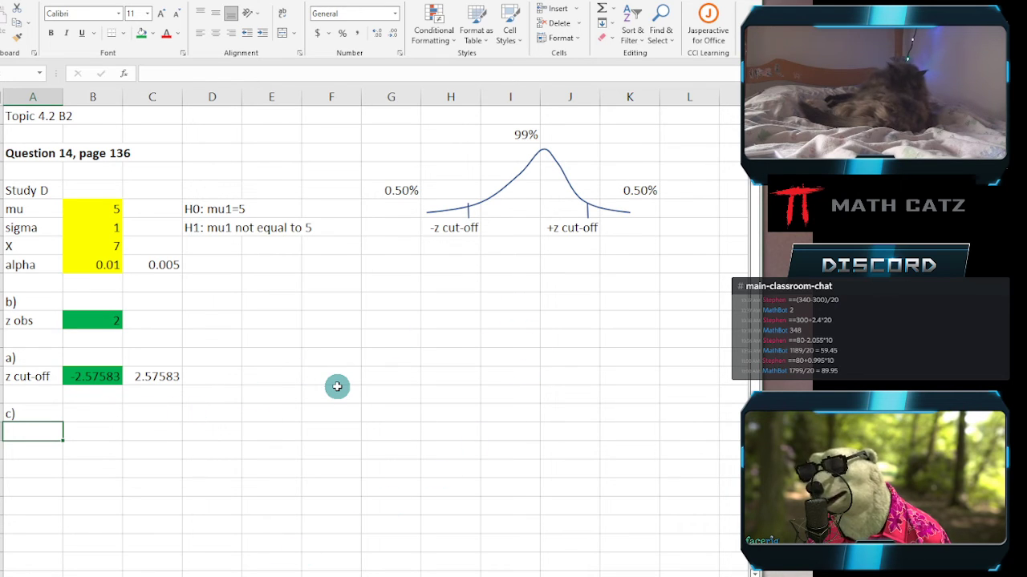
Enter in A18 "Since z obs < +z cut-off, we do not reject H0. The evidence is not strong enough. Result inconclusive.".
type("Since ")
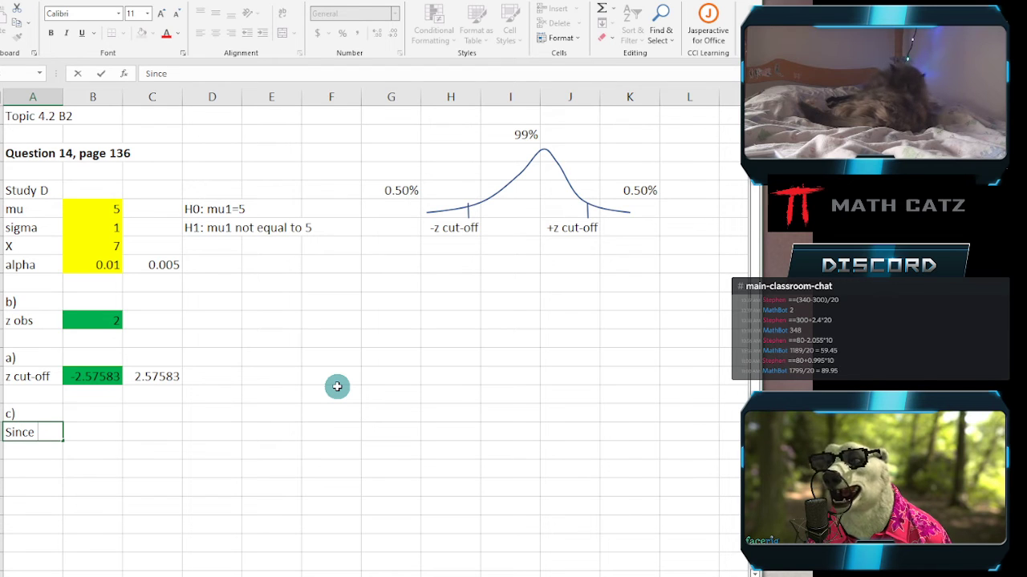
type("z obs ")
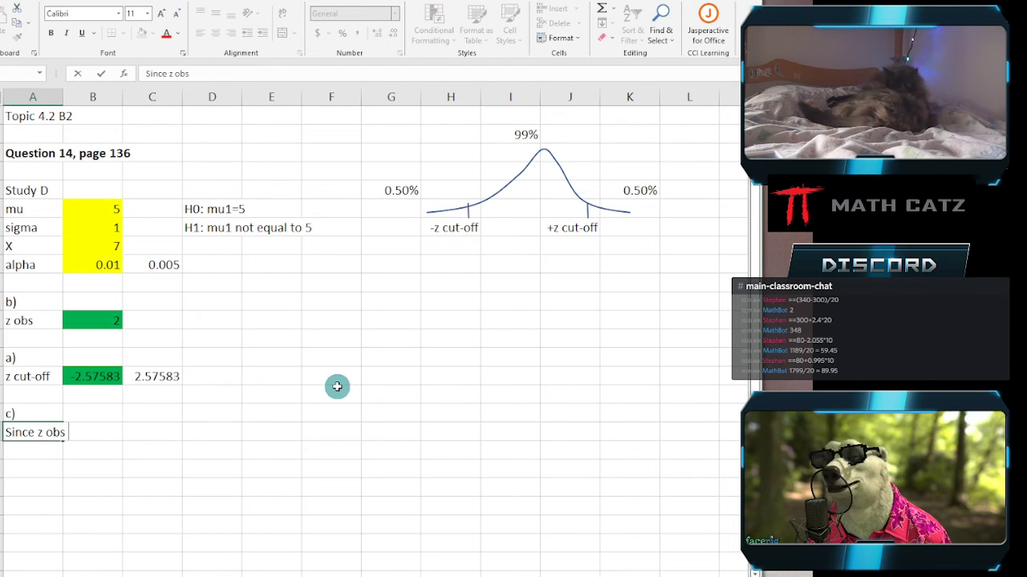
type("< ")
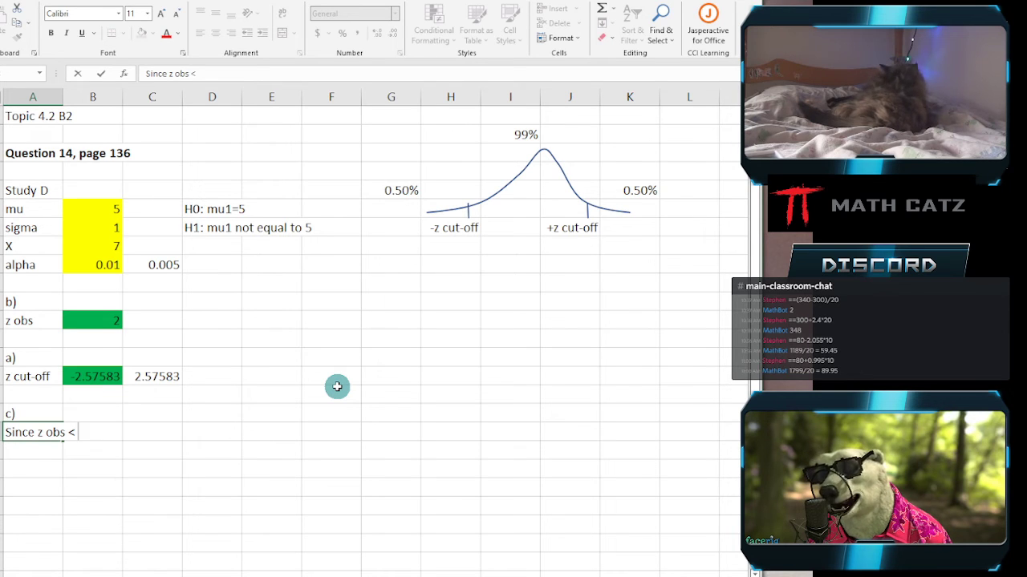
type("+z")
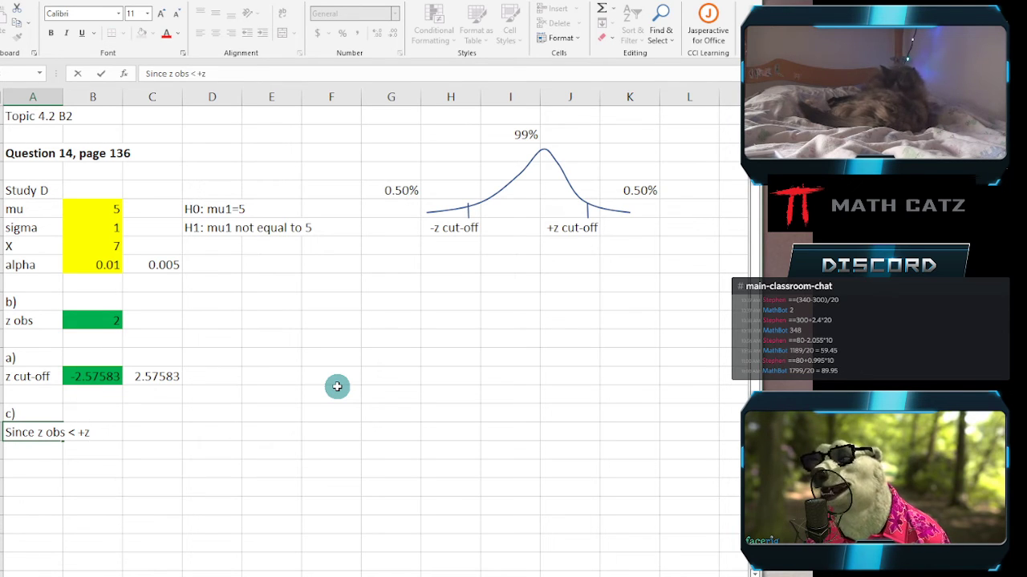
type(" cut-off,")
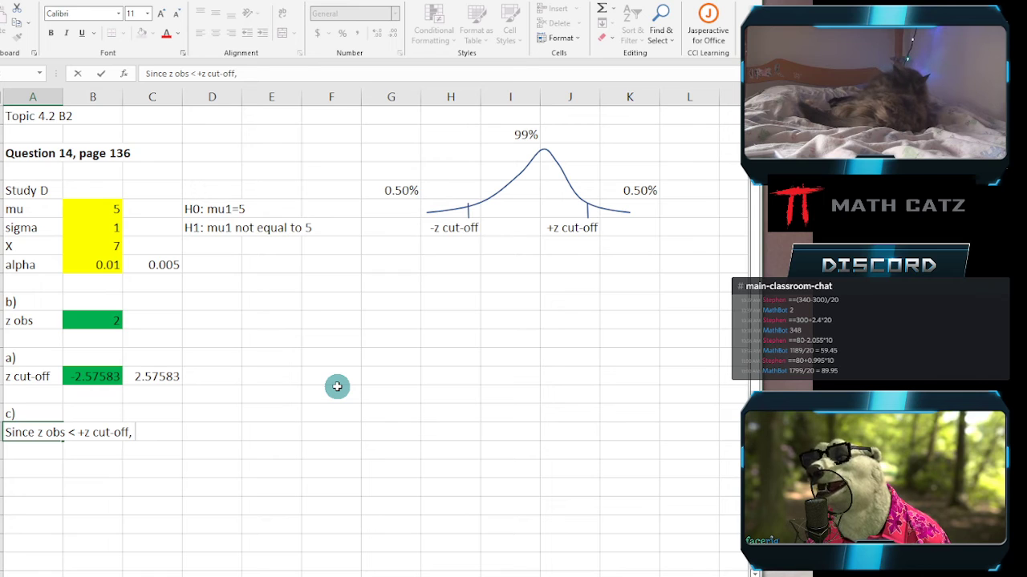
type("we do not ")
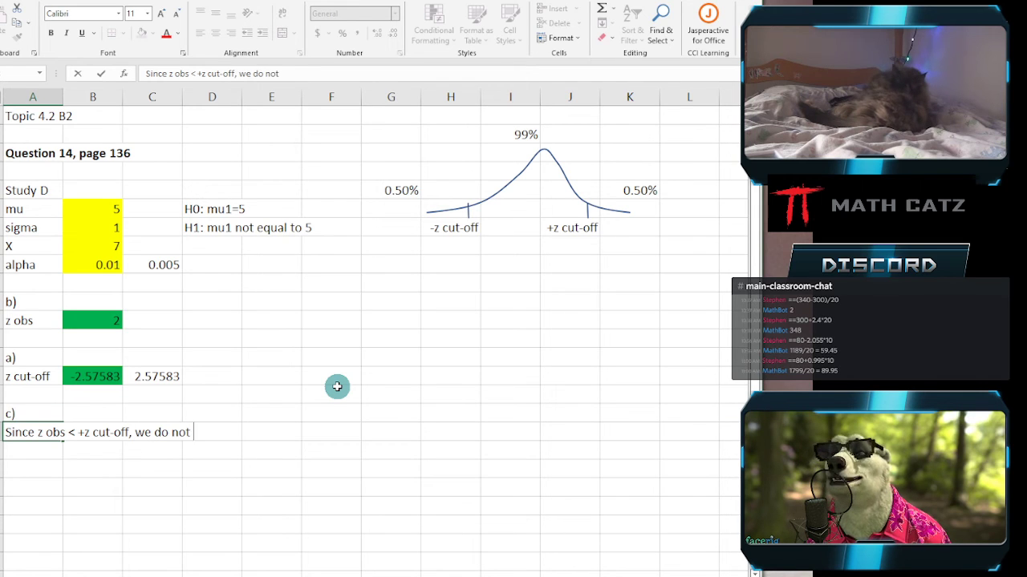
type("reject ")
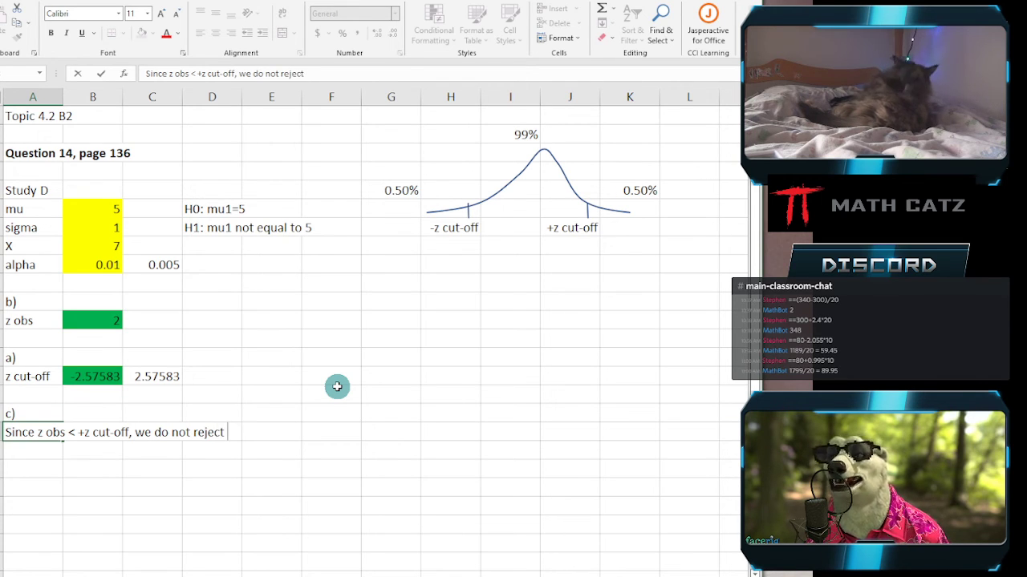
type("H0.")
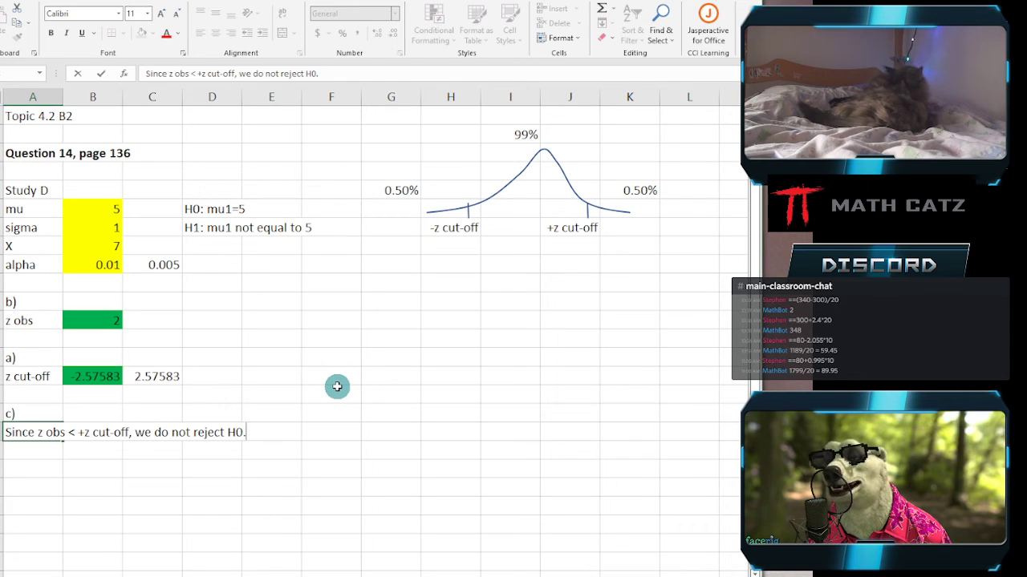
type("  The ev")
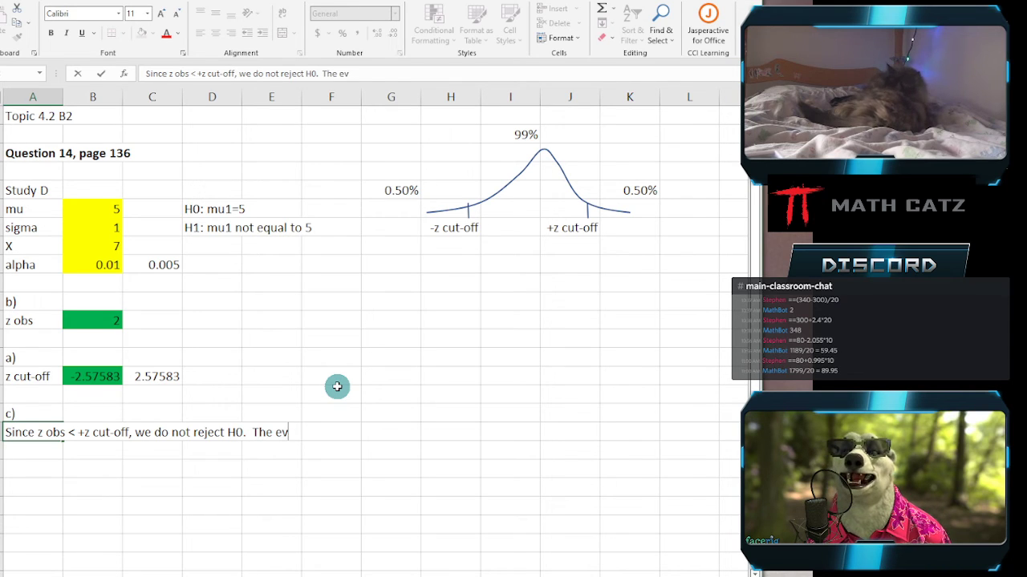
type("idence is not ")
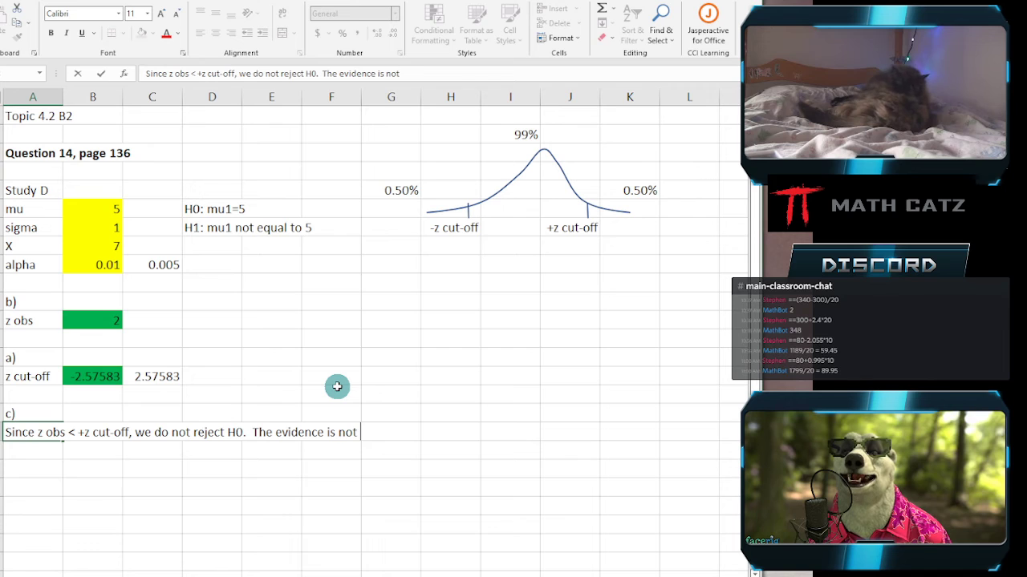
type("strong enou")
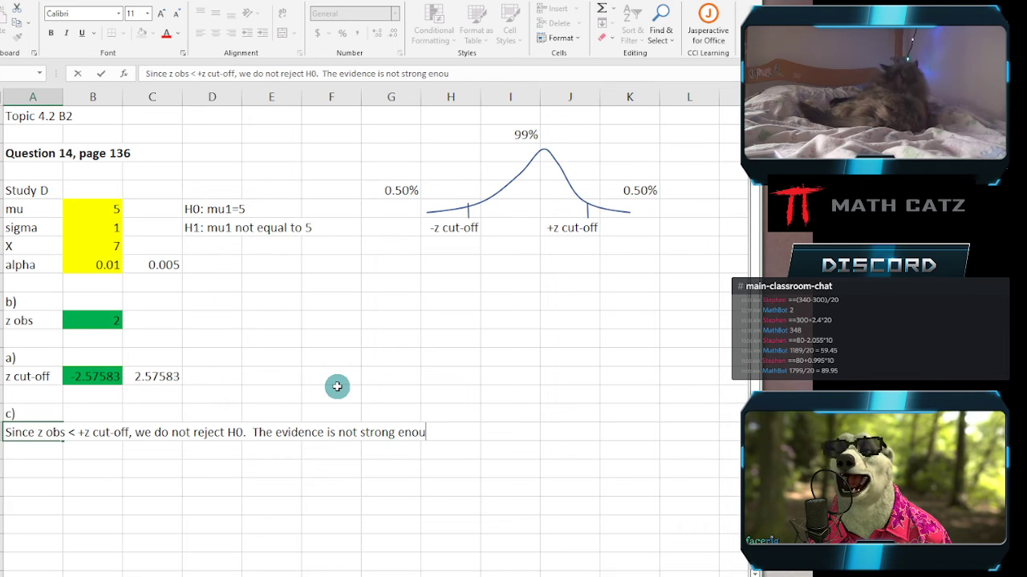
type("gh.  Resul")
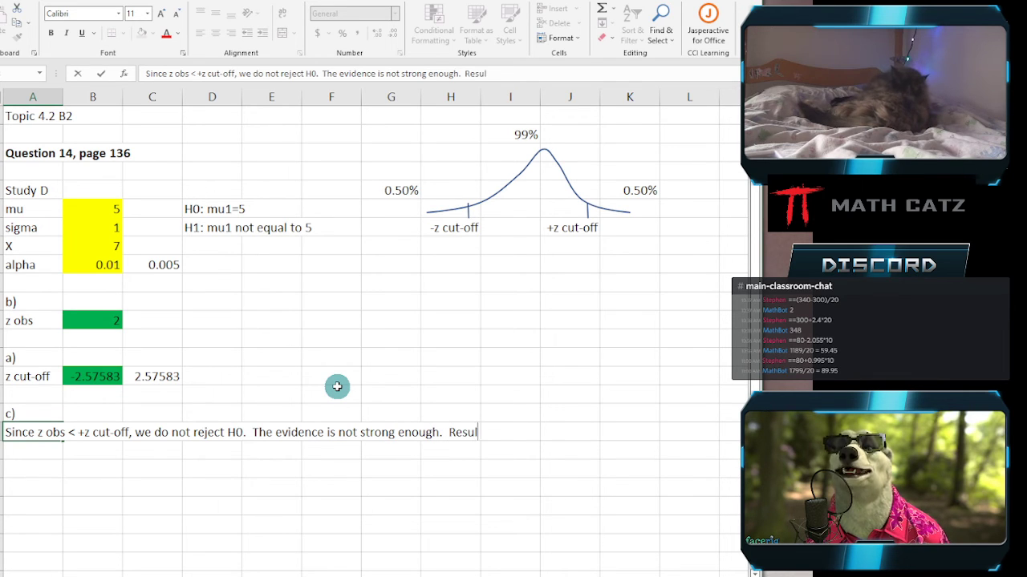
type("t inconcl")
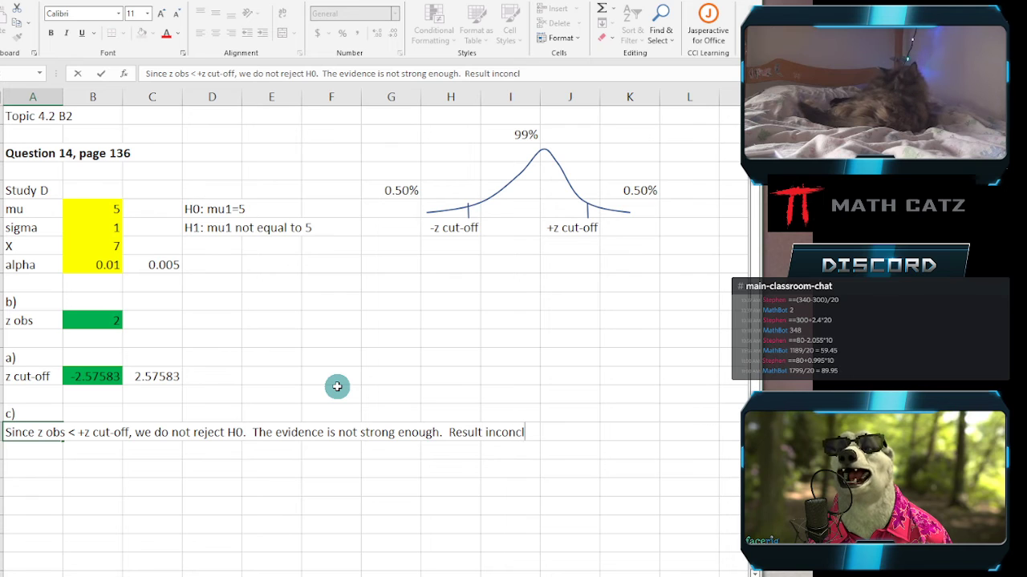
type("usive.")
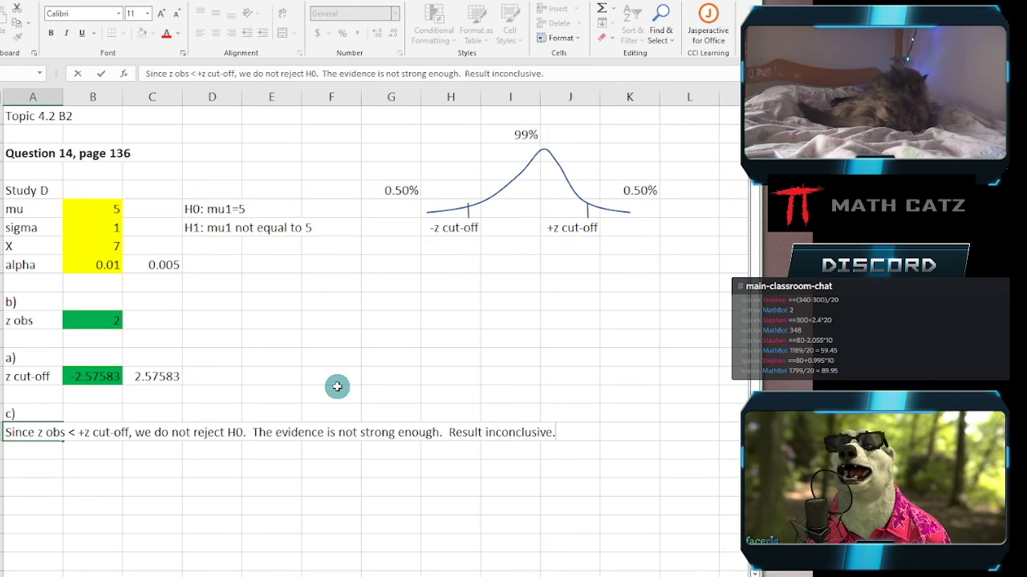